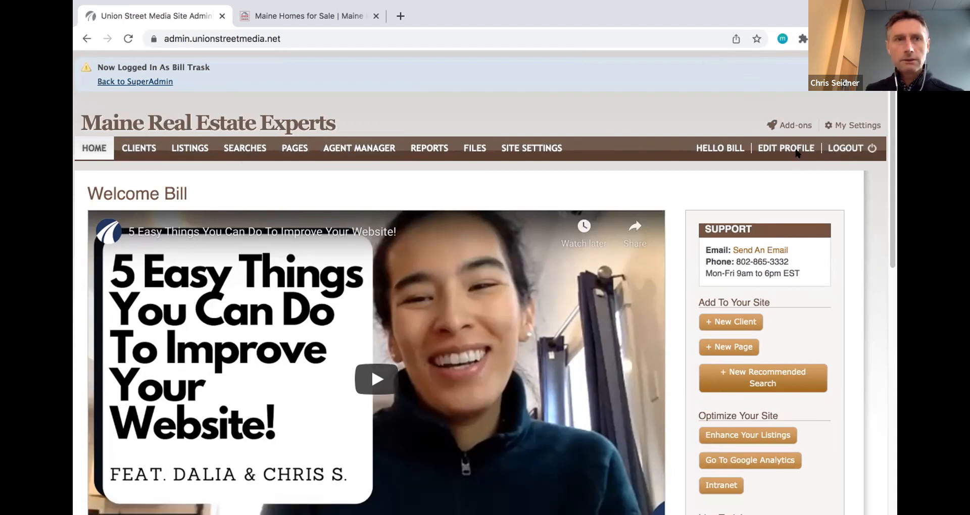
- Return to the super admin account and scroll through the dropdown of users to log in as
click(162, 83)
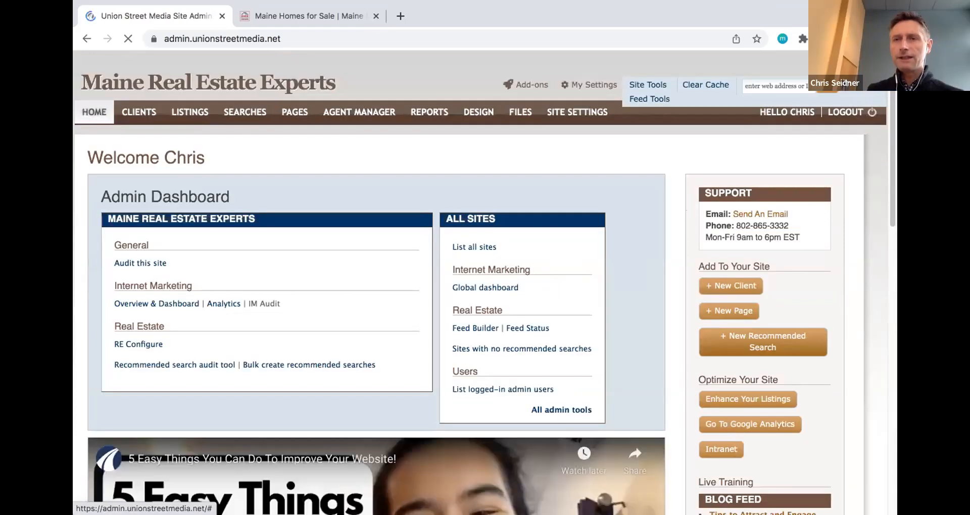
click(870, 86)
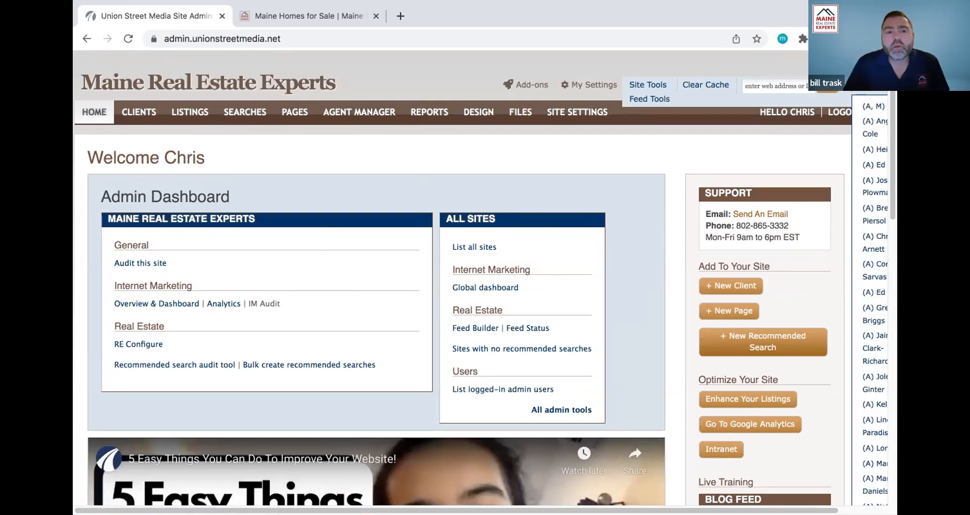
scroll(775, 178, right, 2)
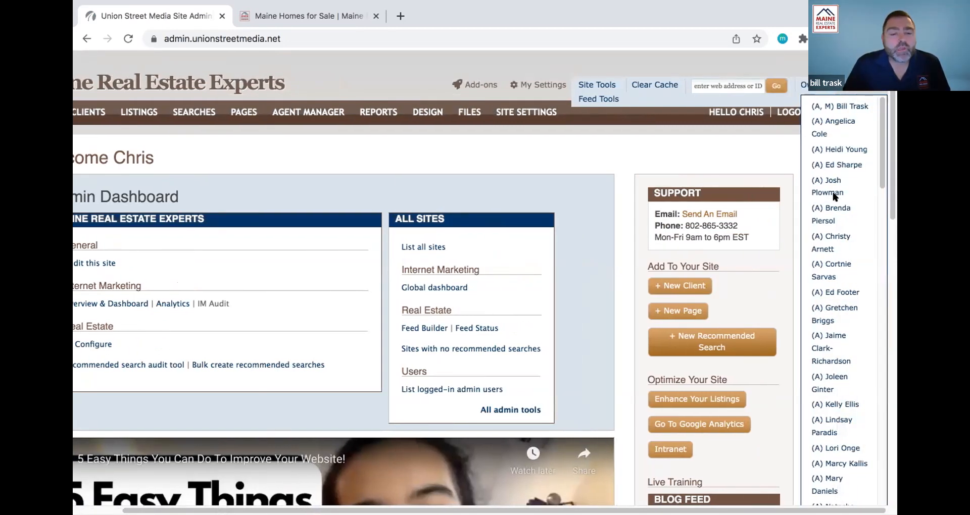
scroll(833, 196, down, 4)
scroll(832, 196, down, 5)
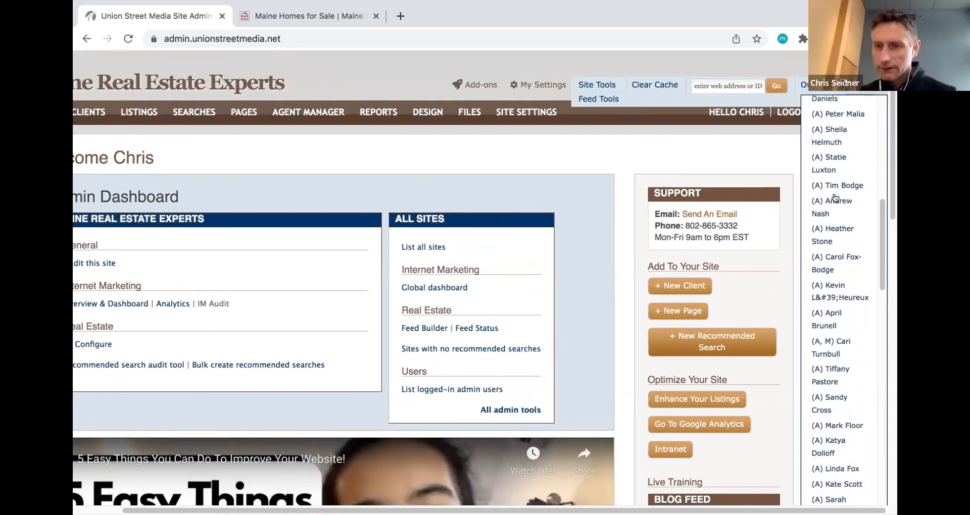
scroll(835, 197, down, 5)
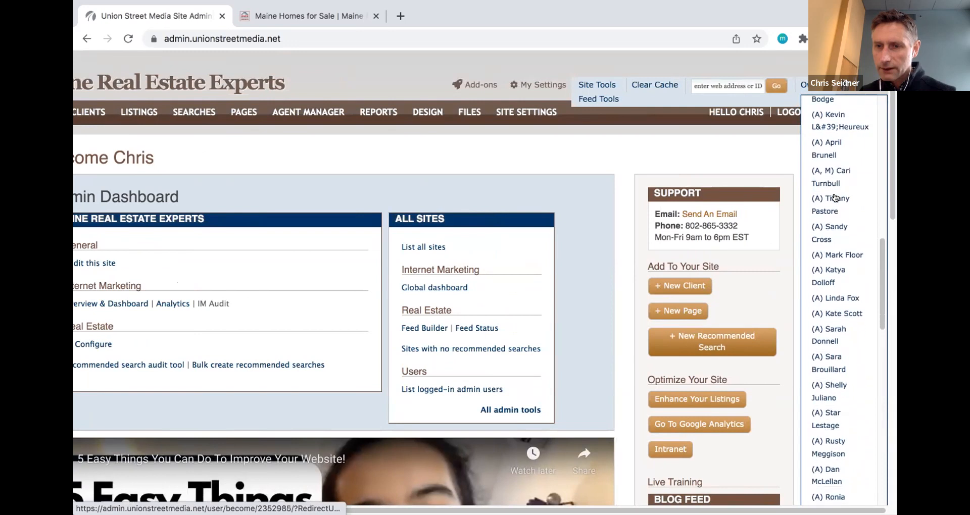
scroll(834, 197, down, 5)
- Log in as the agent, then try AGENT PROFILE, which returns 403 Access denied
click(829, 261)
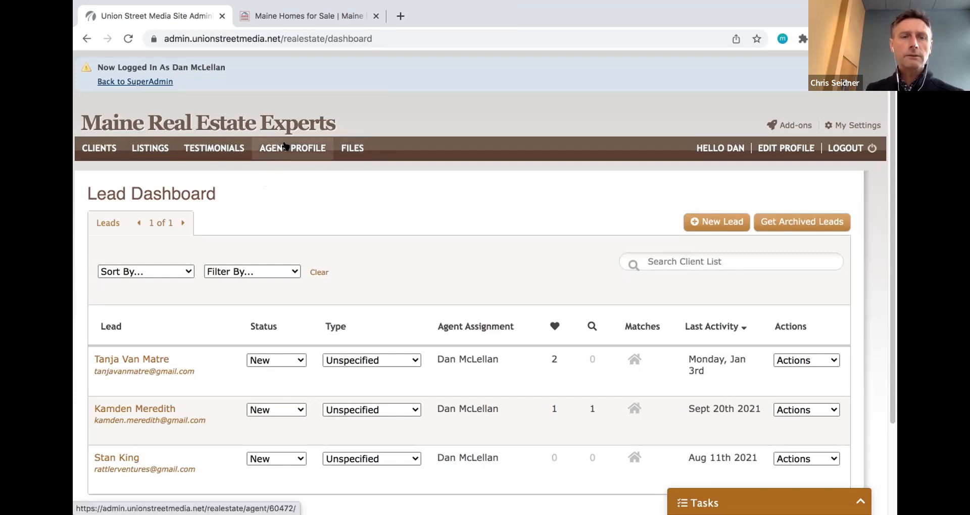
click(286, 148)
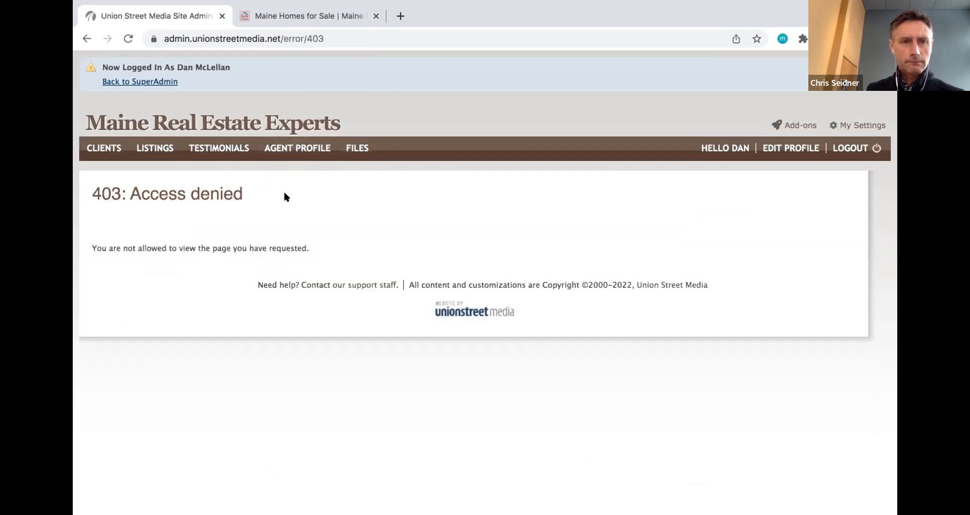
- Switch back to the super admin account and scroll up and down the agent login list
click(143, 82)
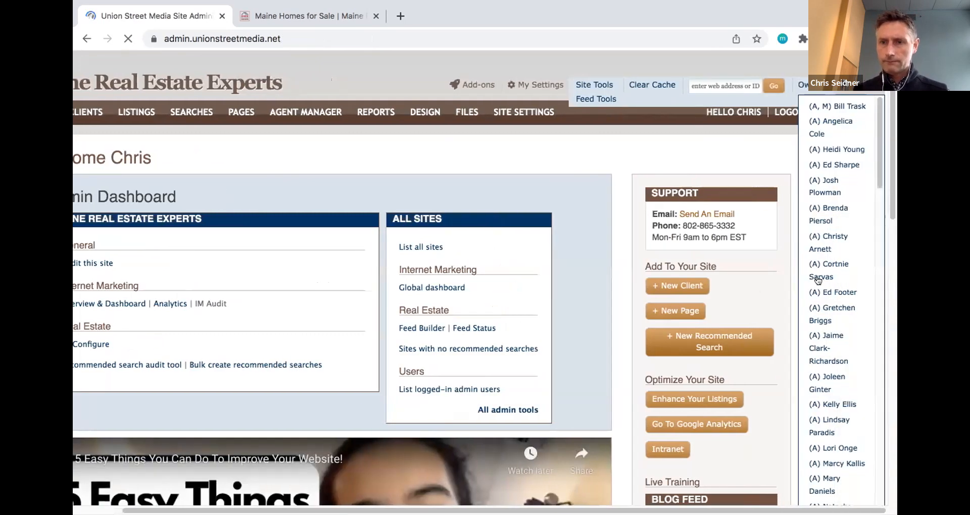
scroll(831, 293, down, 10)
scroll(831, 293, down, 10)
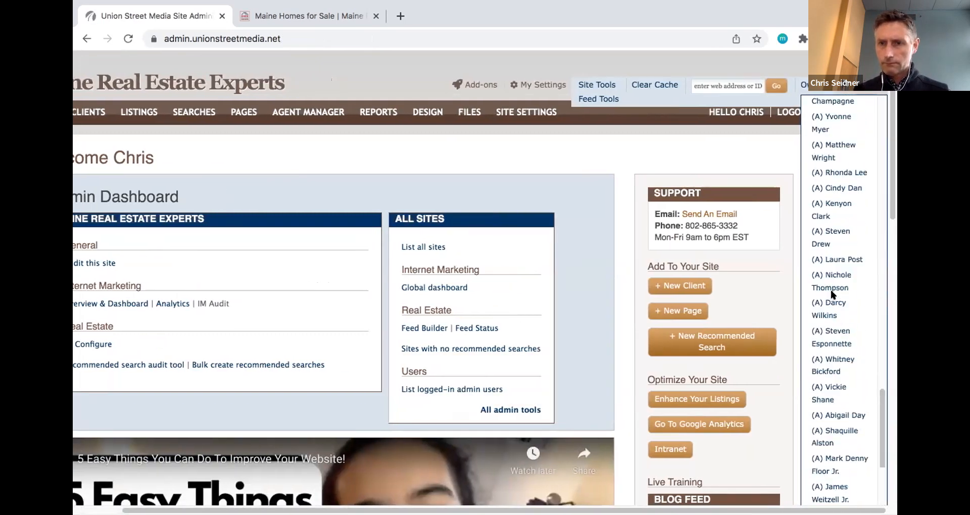
scroll(831, 296, down, 2)
scroll(832, 296, up, 20)
scroll(831, 283, up, 3)
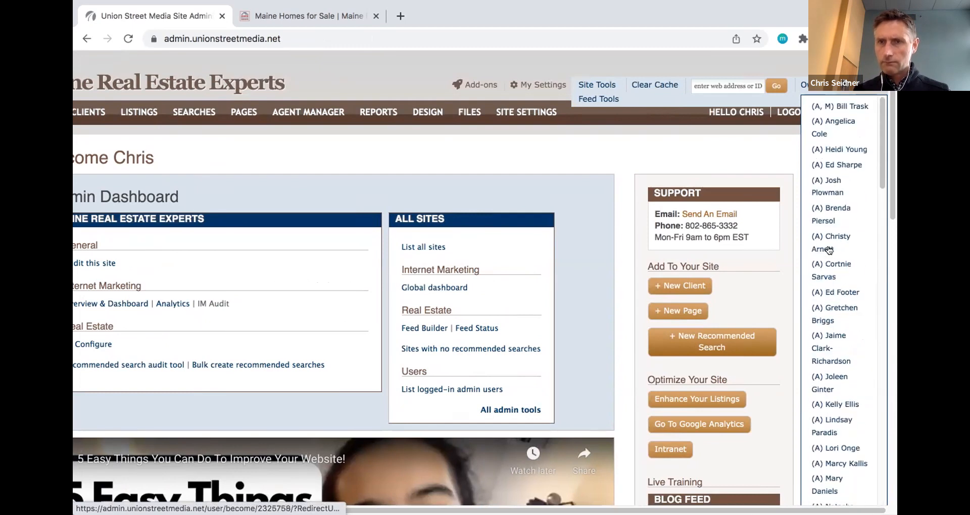
scroll(828, 250, down, 7)
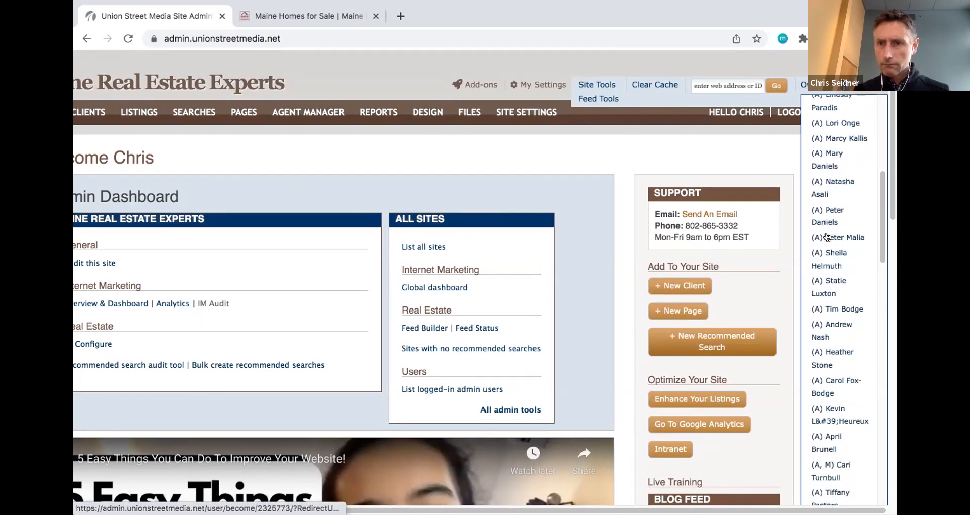
scroll(826, 237, down, 3)
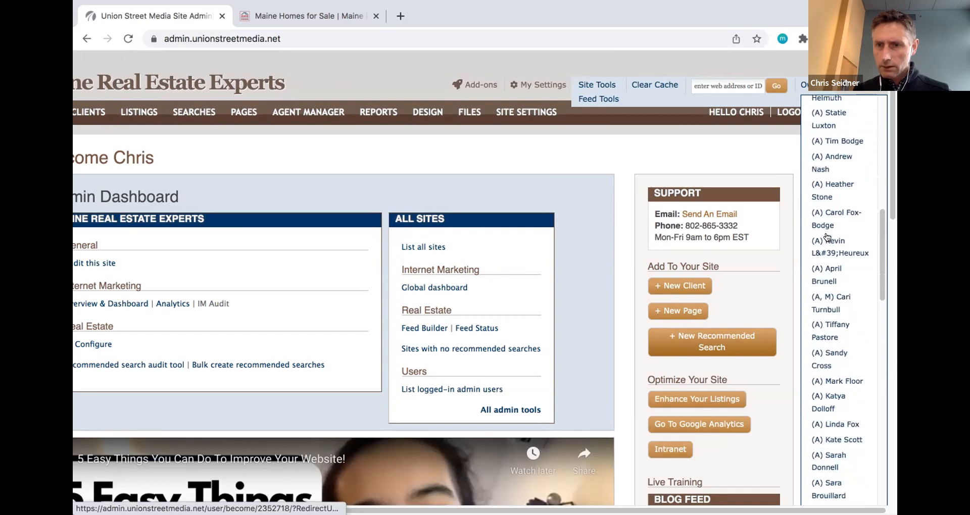
scroll(827, 237, down, 6)
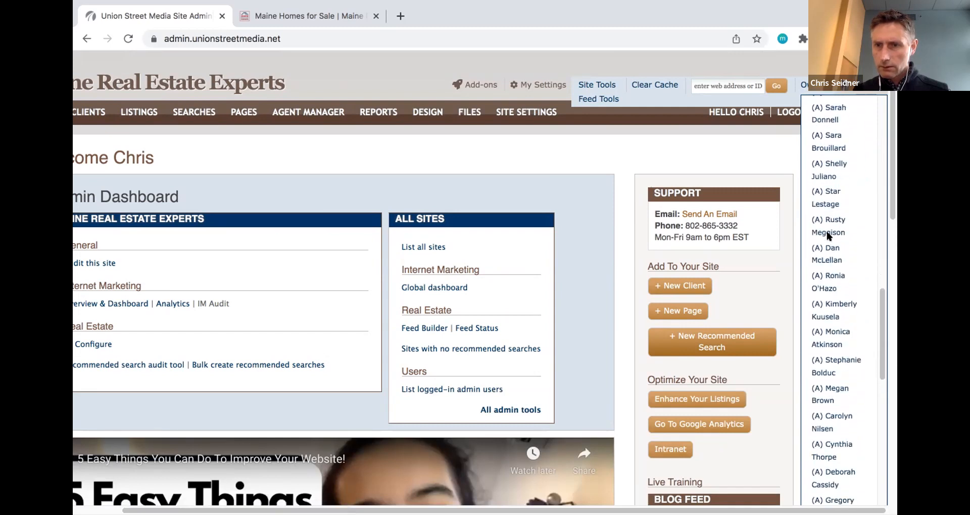
- In Agent Manager, search for the agent's first name and open his record
click(826, 247)
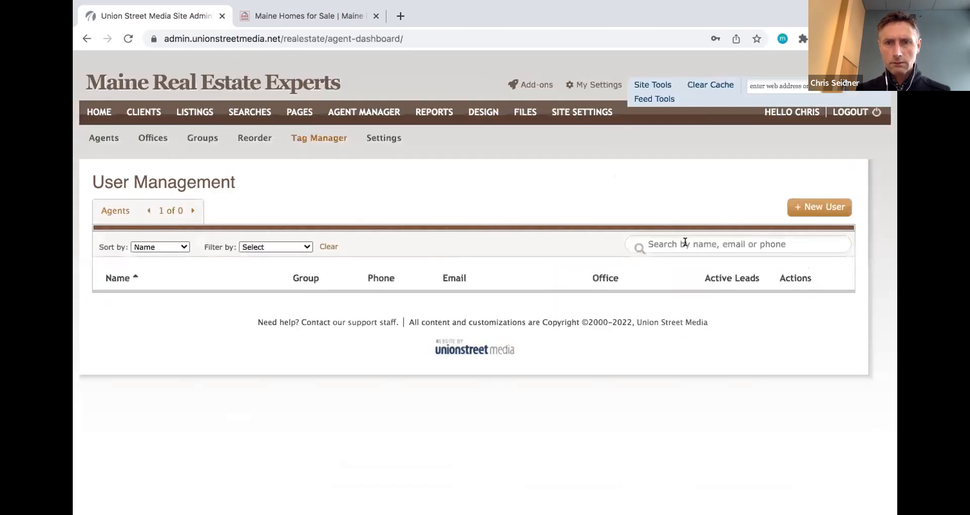
text(Dan)
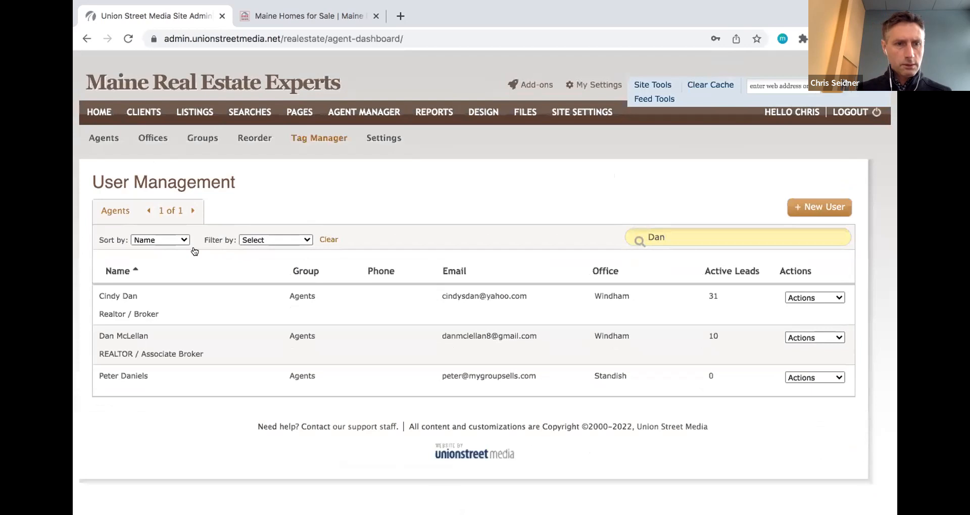
click(143, 335)
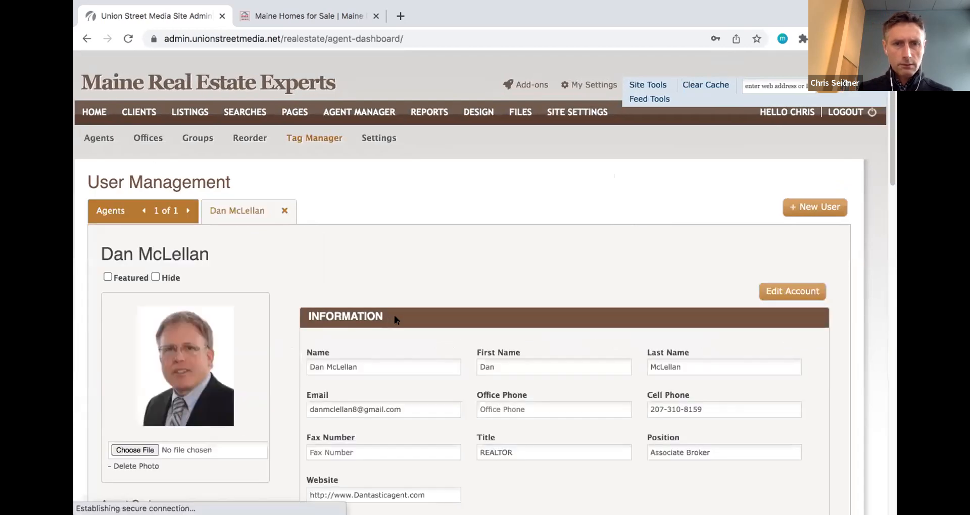
scroll(395, 319, down, 15)
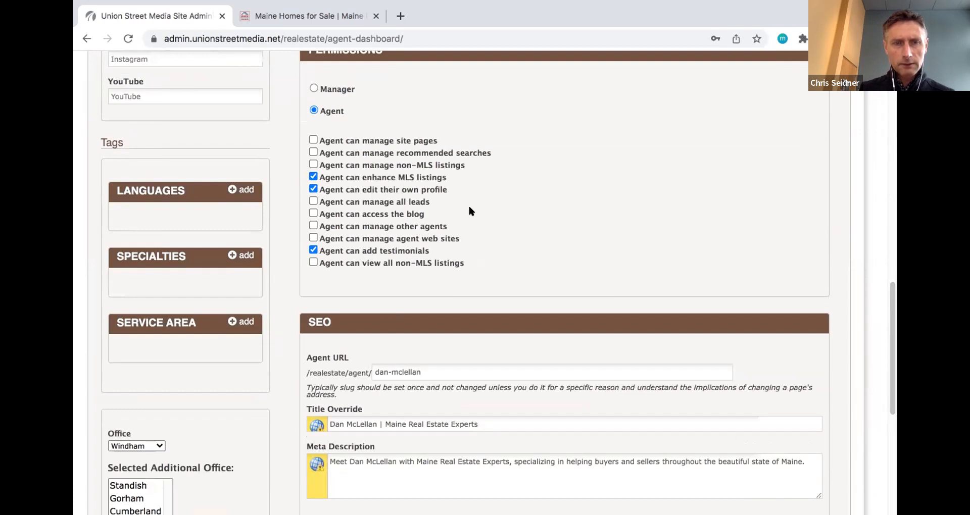
scroll(469, 211, down, 3)
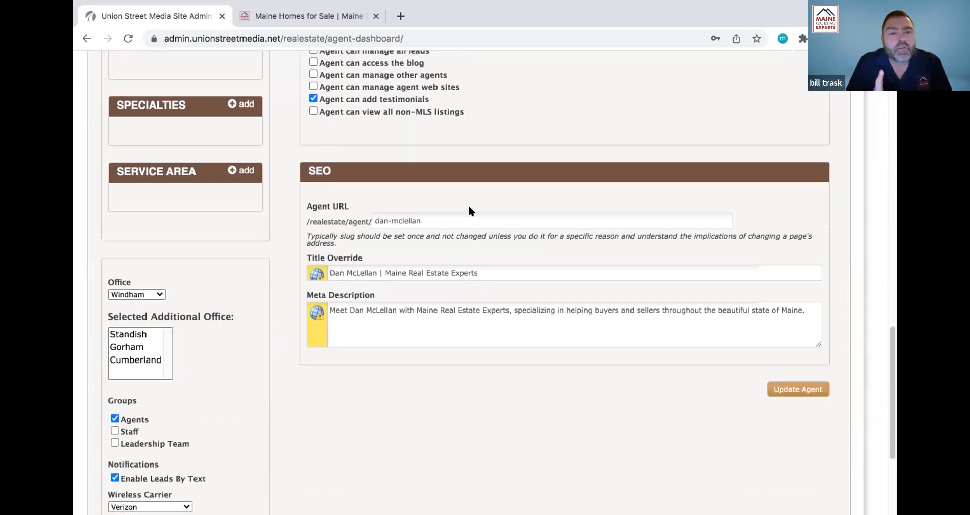
click(773, 393)
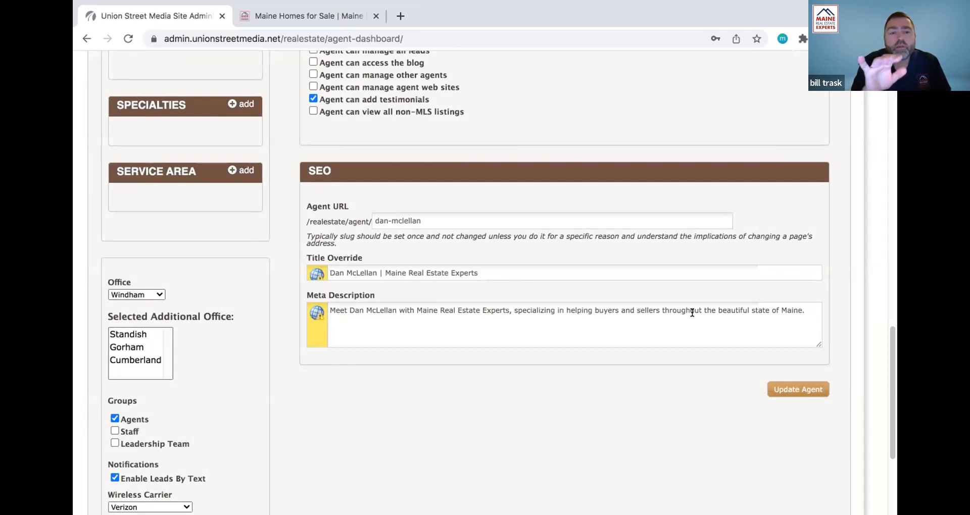
scroll(692, 313, up, 4)
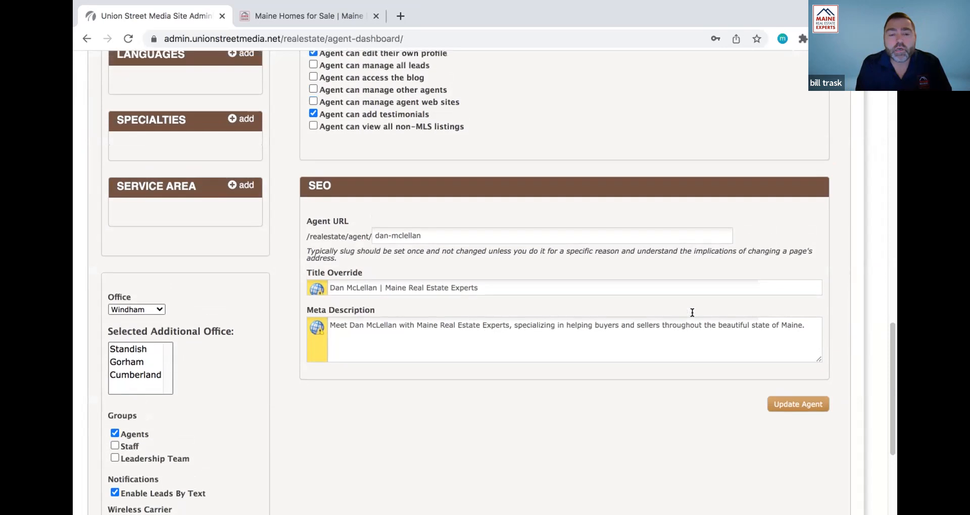
scroll(692, 312, up, 8)
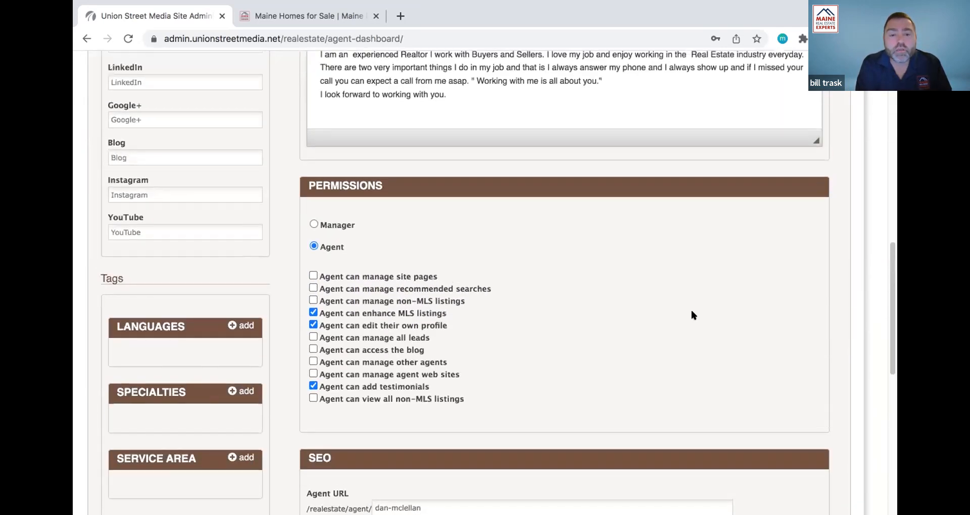
scroll(691, 312, up, 4)
scroll(692, 315, up, 19)
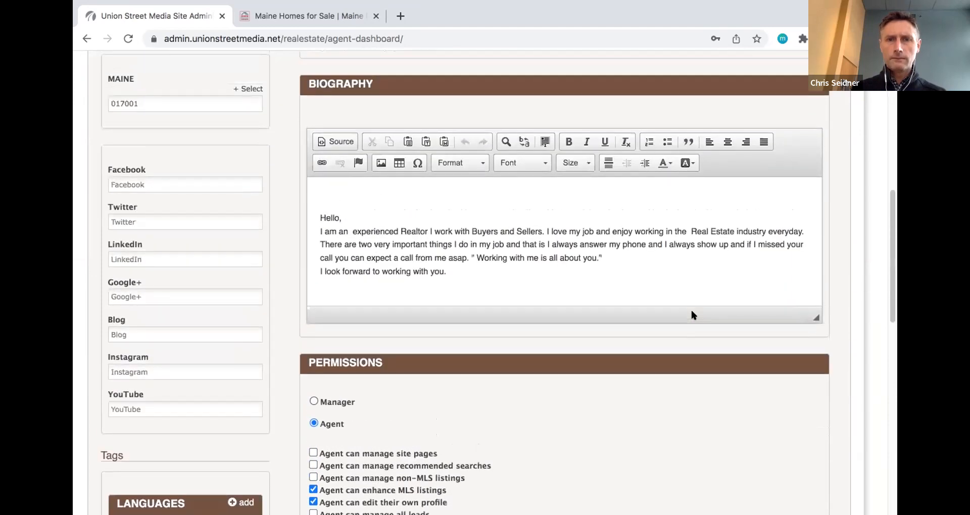
scroll(693, 316, up, 1)
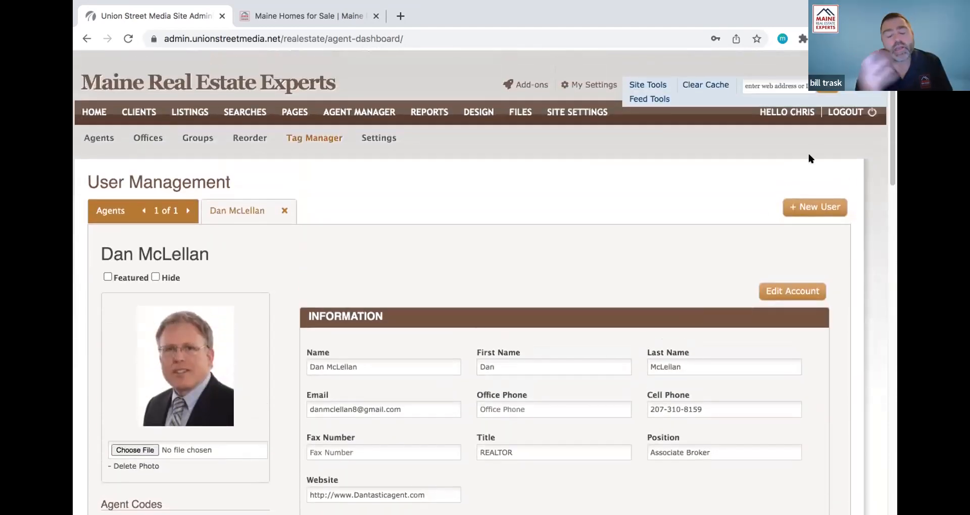
- Open the agent switcher dropdown and scroll through every agent name on the site
click(865, 84)
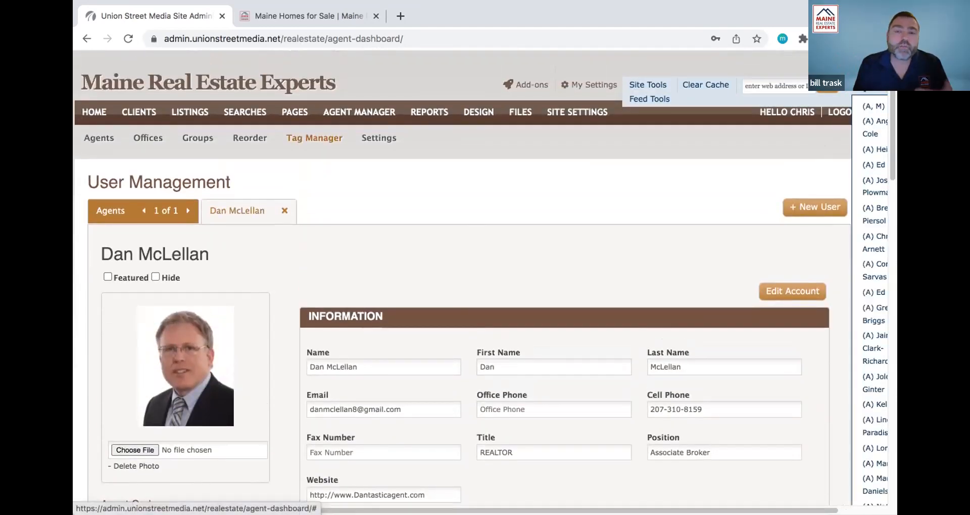
scroll(843, 289, right, 3)
scroll(843, 288, down, 10)
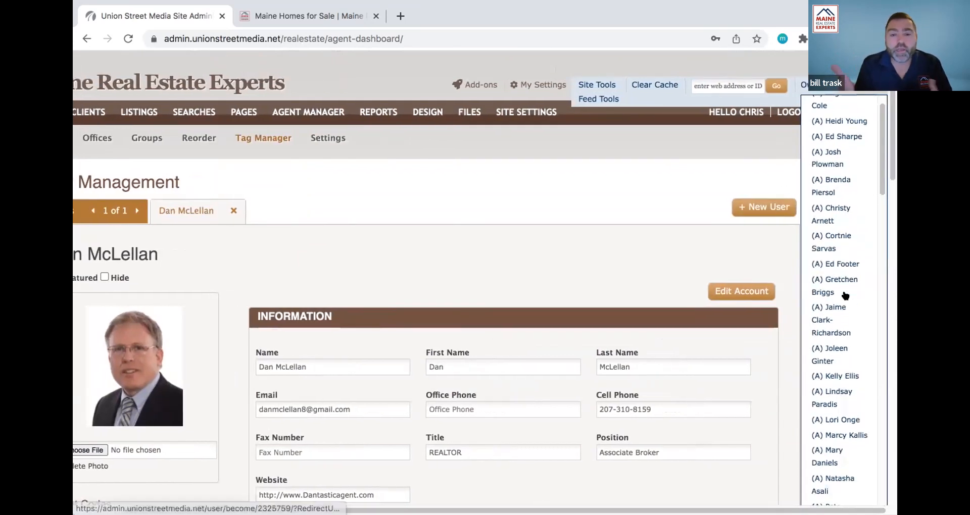
scroll(842, 293, down, 10)
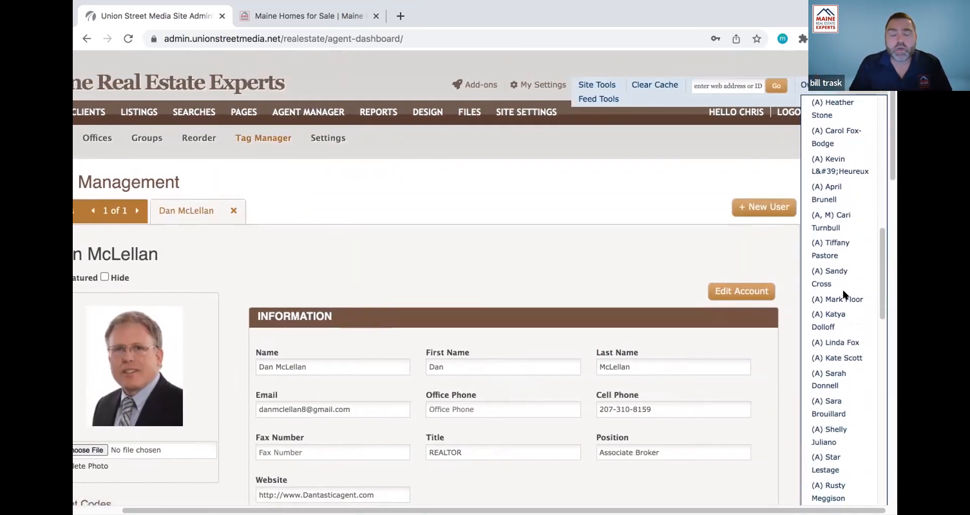
scroll(842, 292, down, 10)
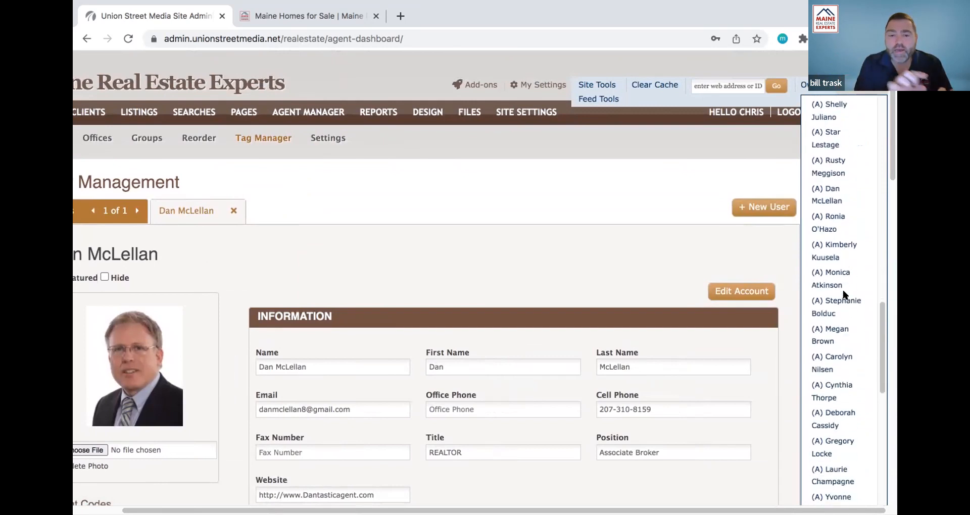
scroll(844, 294, down, 7)
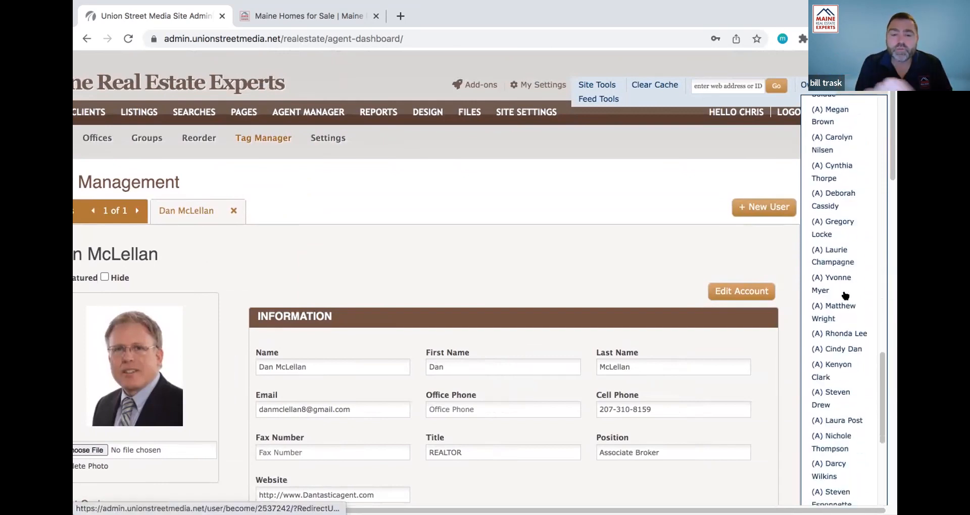
scroll(844, 295, down, 7)
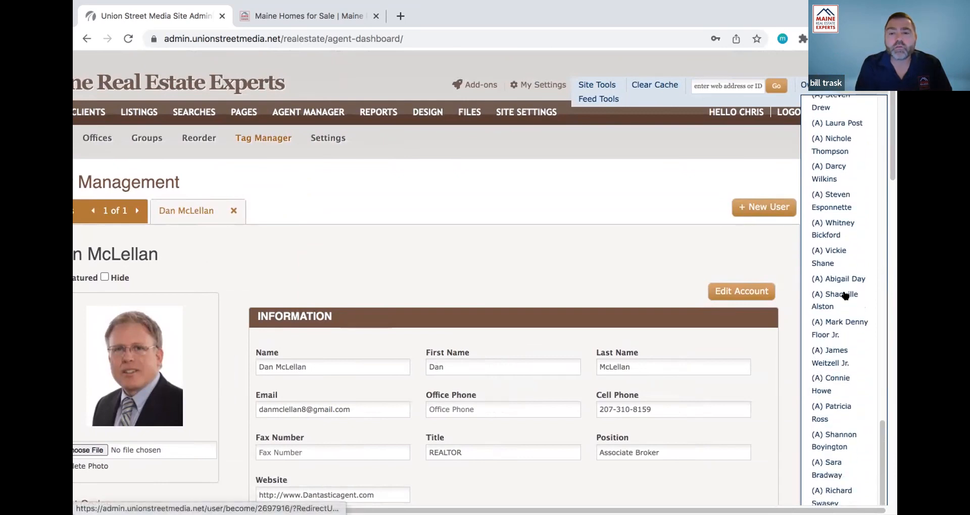
scroll(828, 347, down, 3)
scroll(828, 348, up, 5)
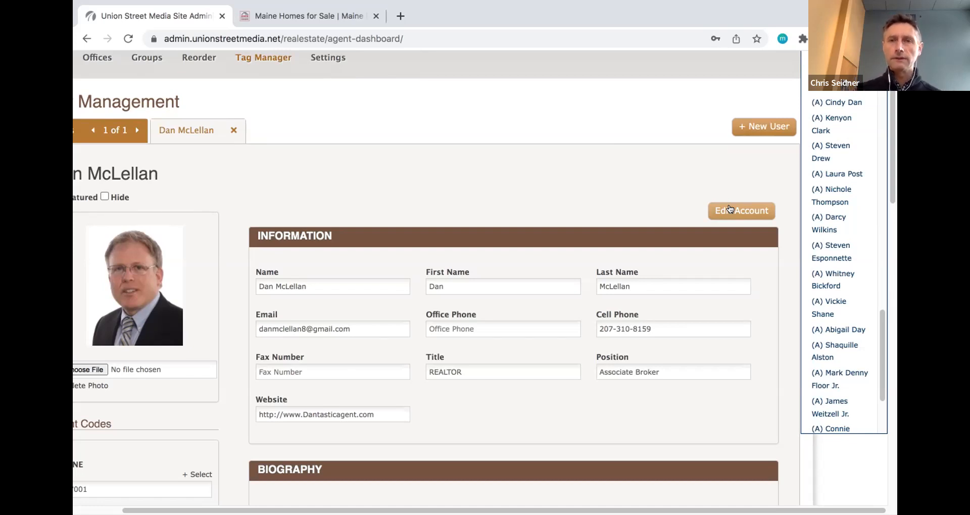
- Save the record with Update Agent and review the MLS, own-profile and testimonial permissions
scroll(675, 306, down, 2)
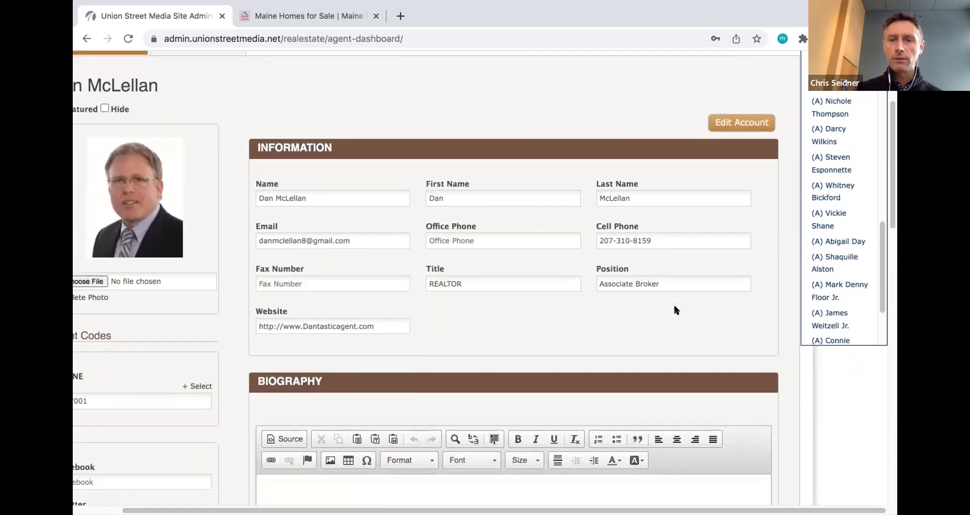
scroll(674, 306, down, 15)
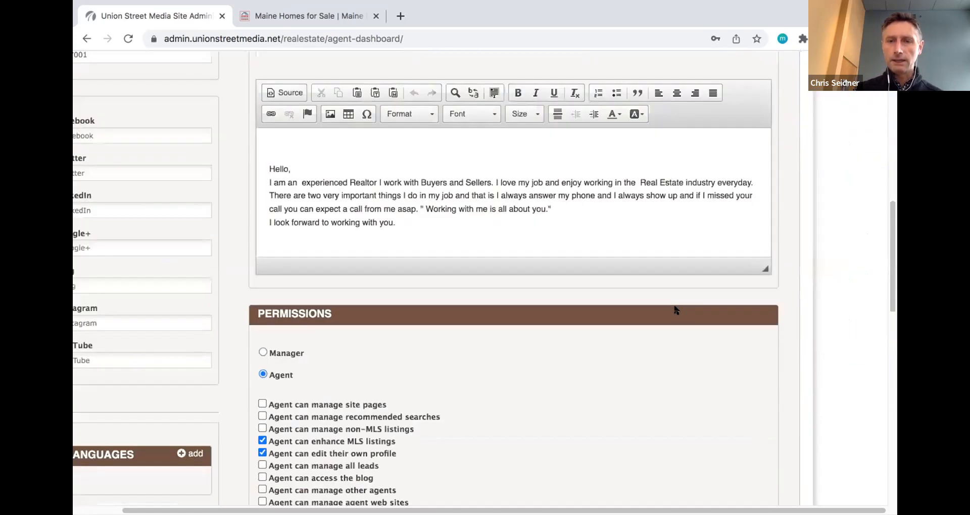
click(738, 418)
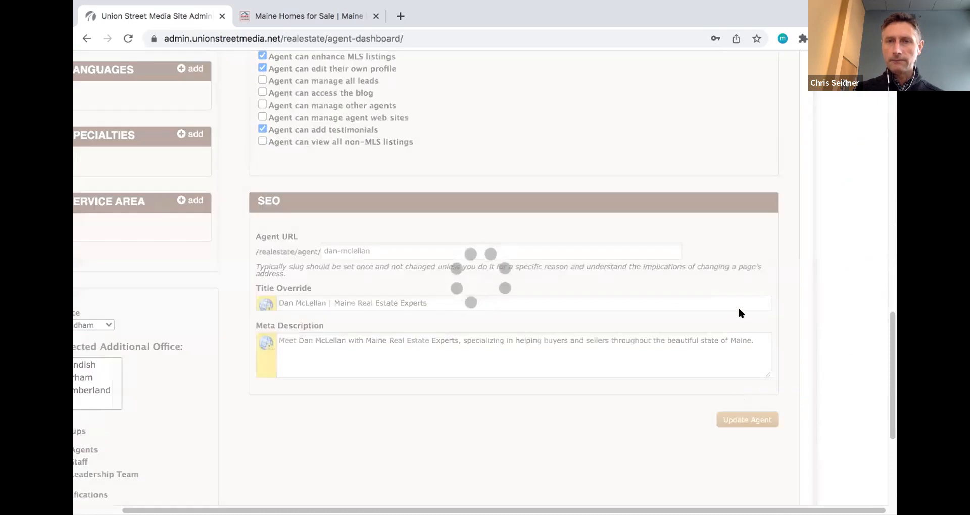
scroll(739, 317, up, 6)
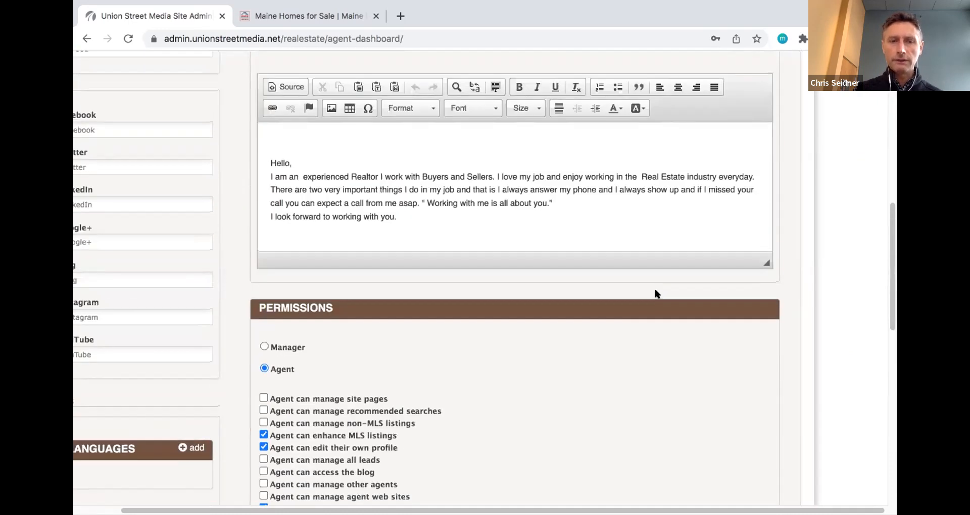
scroll(656, 293, down, 2)
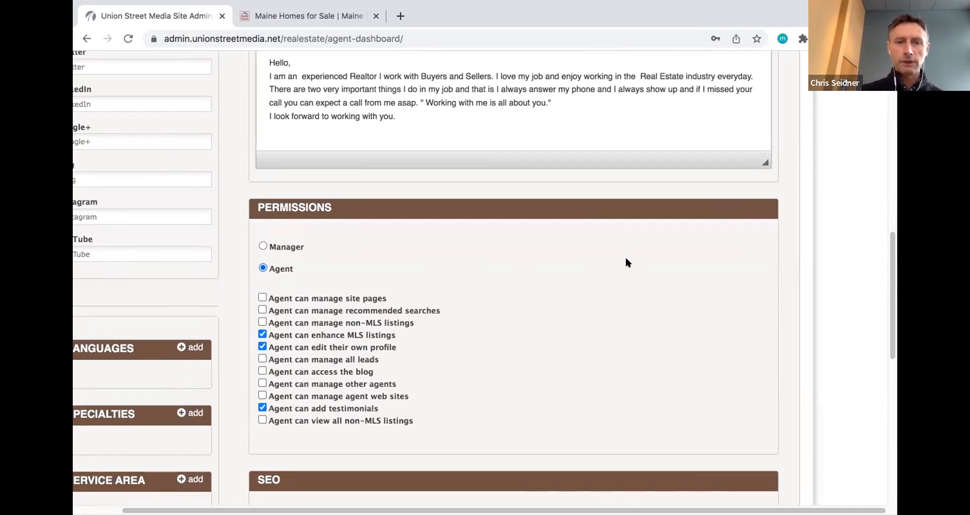
scroll(626, 262, up, 1)
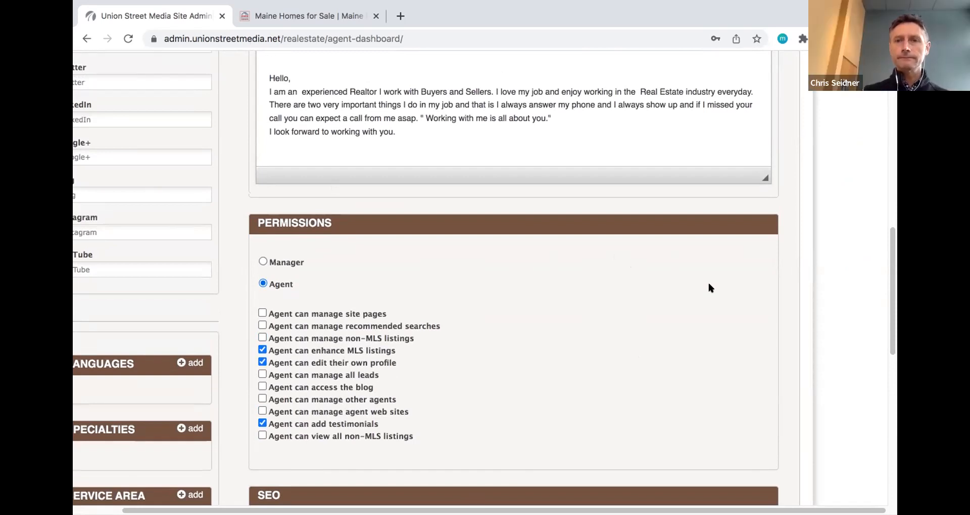
scroll(708, 286, up, 1)
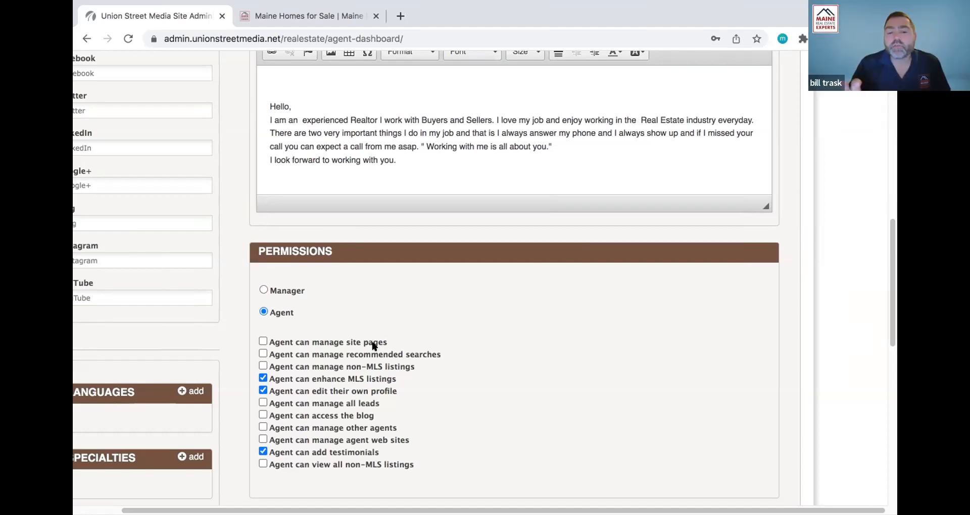
scroll(674, 328, down, 8)
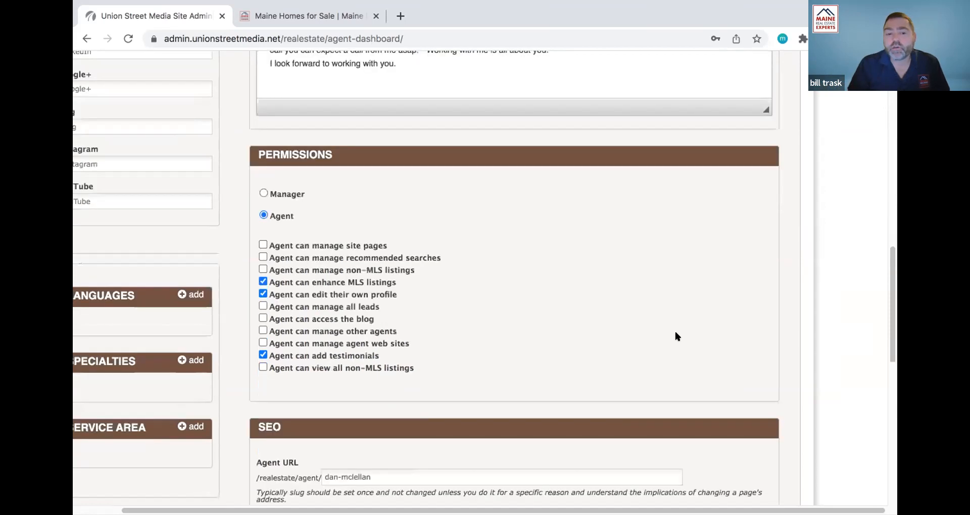
click(756, 326)
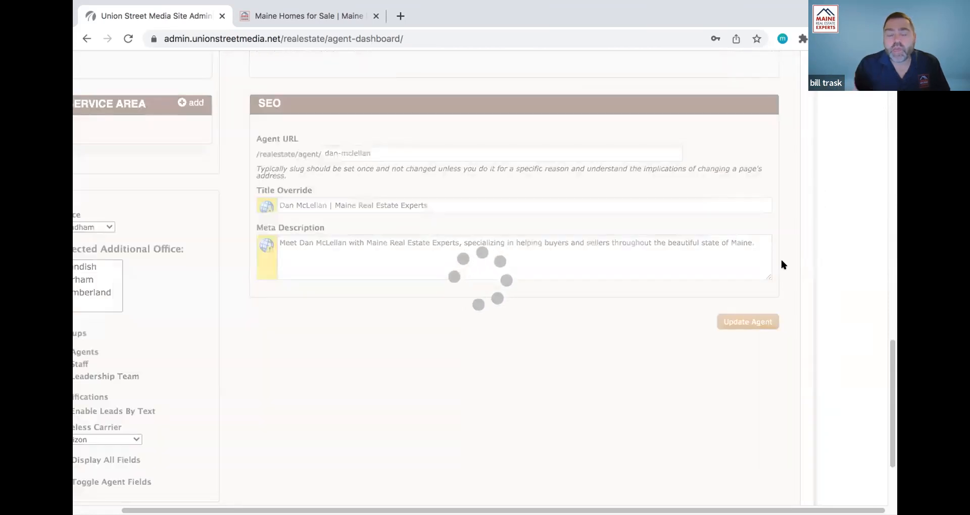
scroll(781, 261, up, 15)
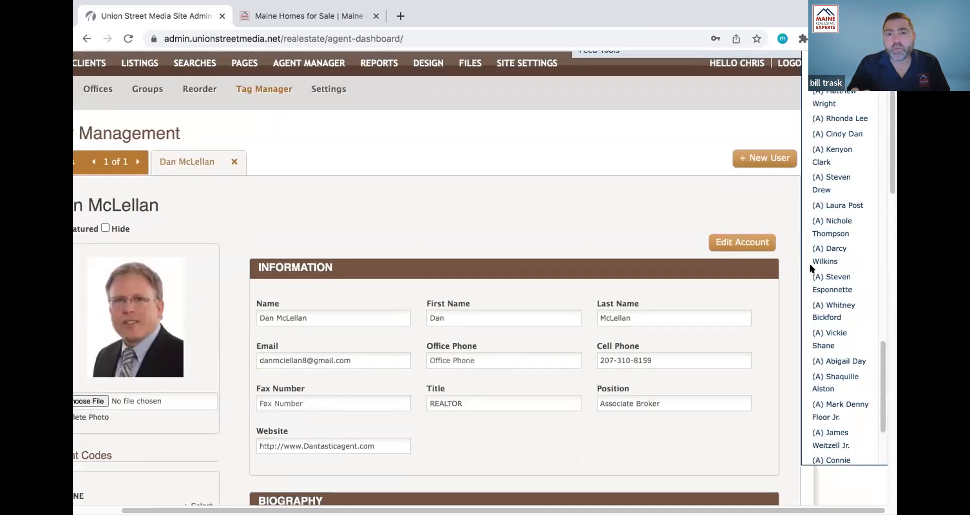
scroll(839, 279, down, 3)
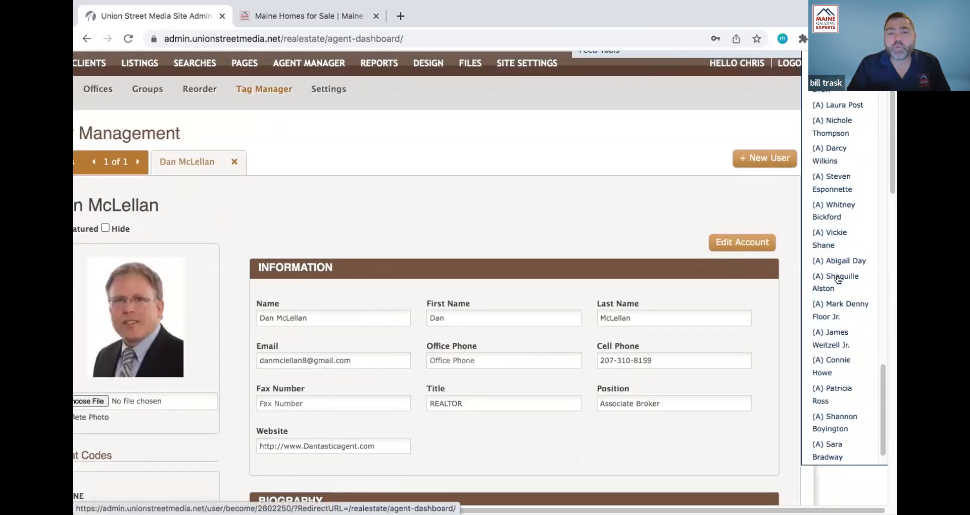
scroll(631, 368, down, 6)
scroll(635, 365, down, 4)
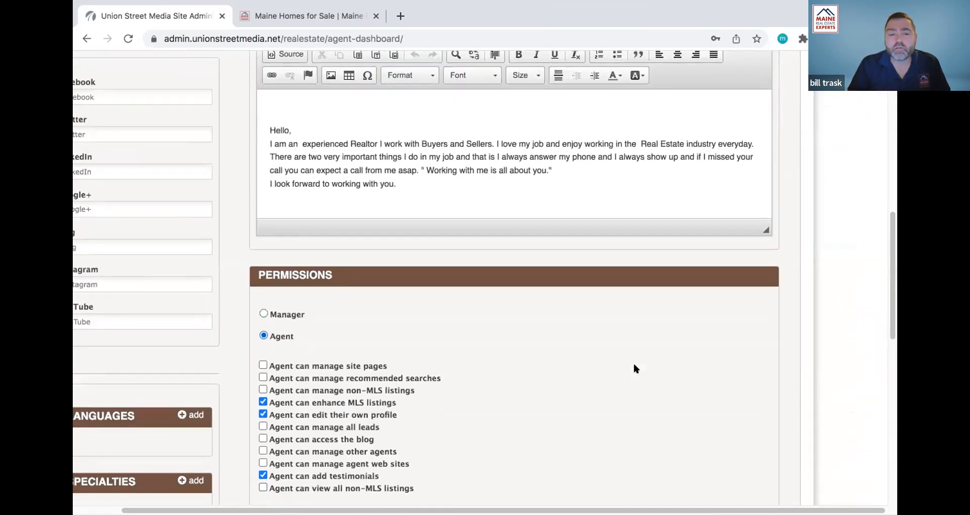
scroll(635, 368, up, 1)
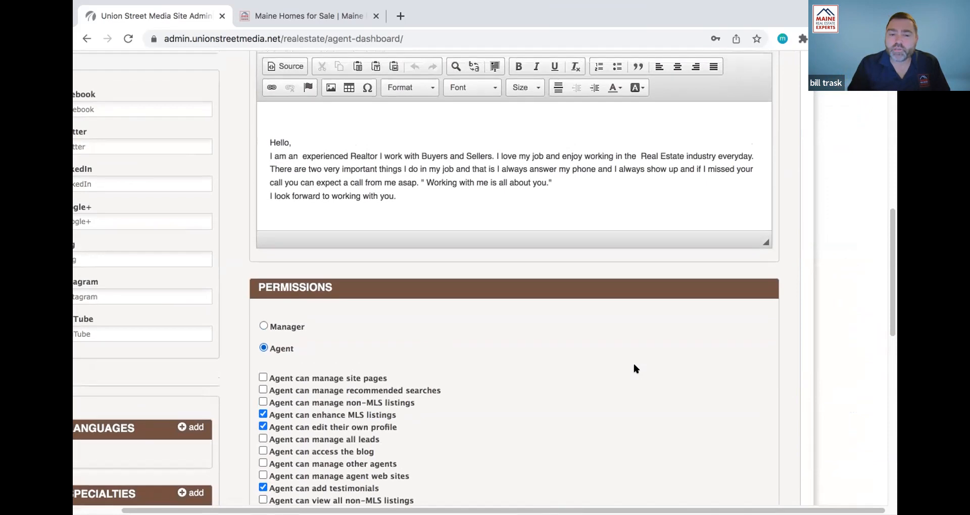
scroll(635, 369, up, 1)
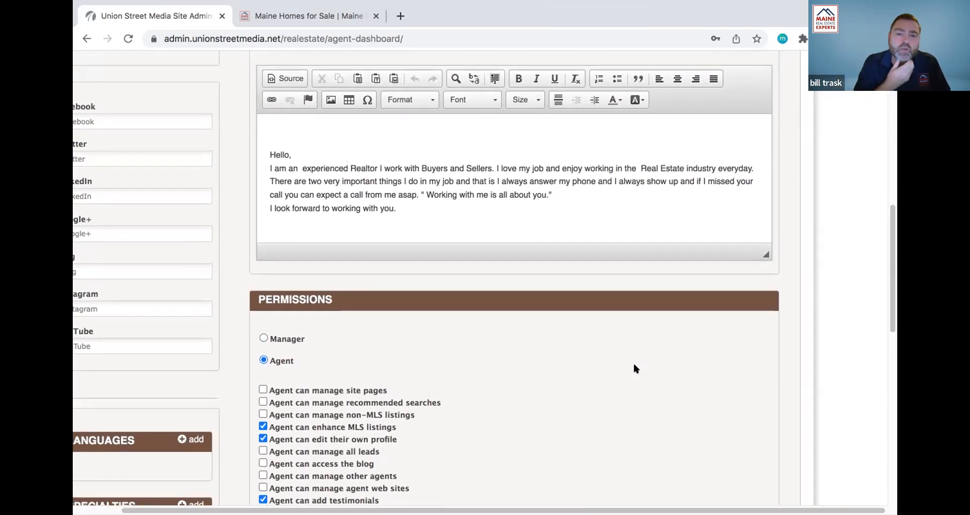
scroll(636, 368, up, 10)
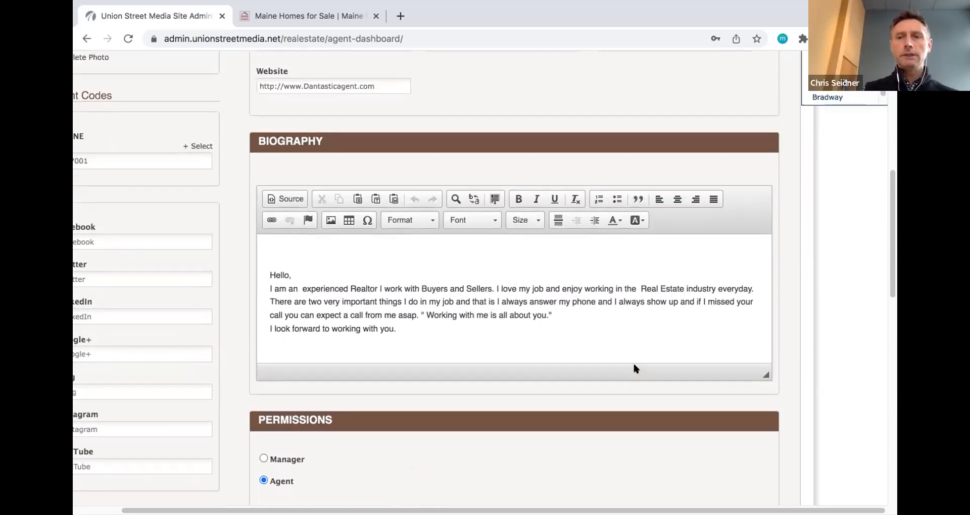
scroll(634, 367, up, 15)
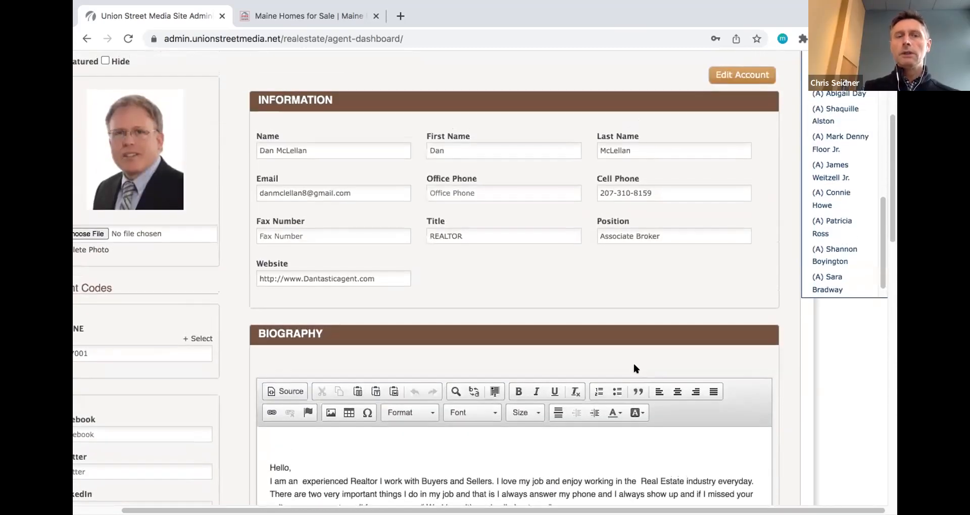
scroll(635, 367, up, 6)
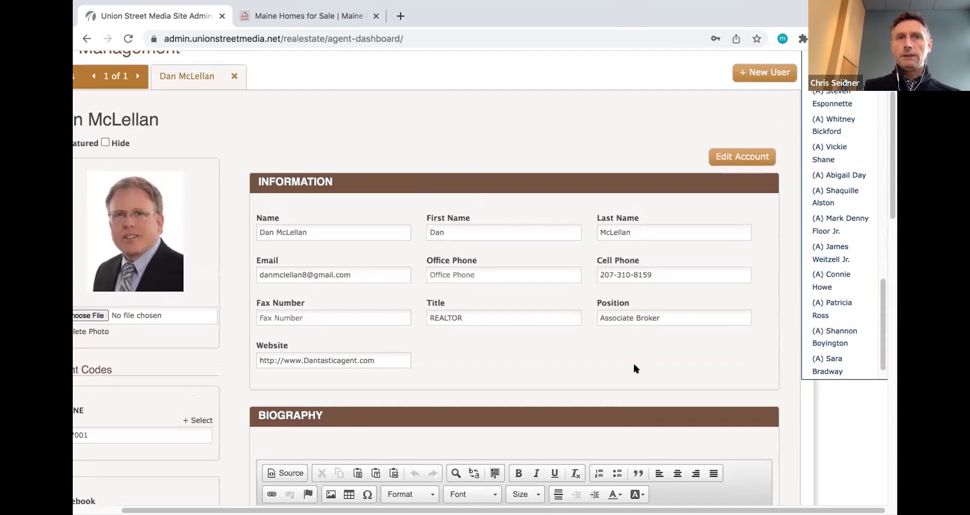
scroll(852, 212, up, 3)
scroll(852, 212, up, 10)
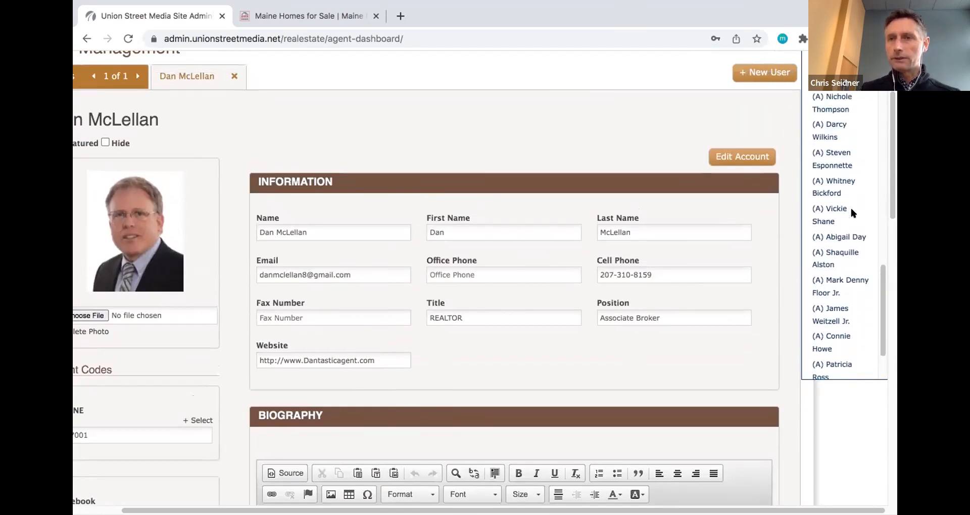
scroll(851, 214, up, 10)
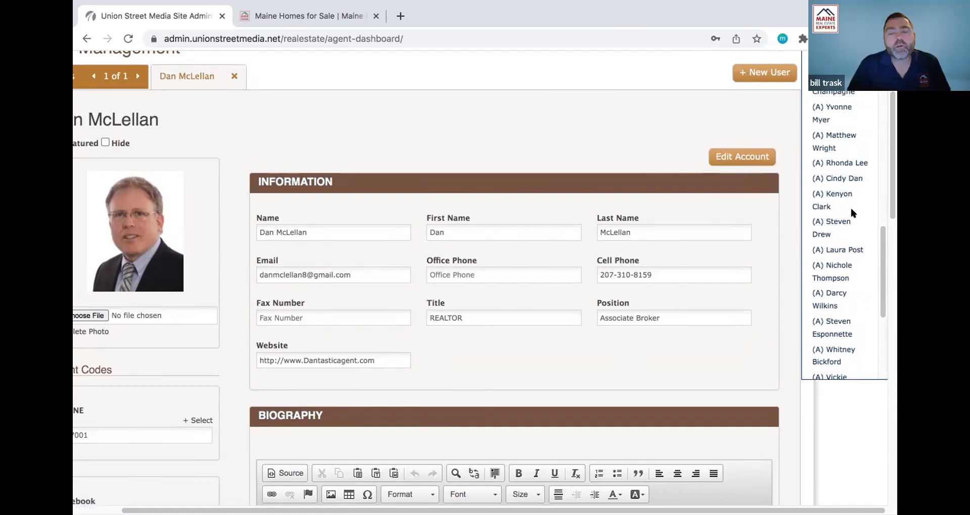
scroll(852, 213, up, 12)
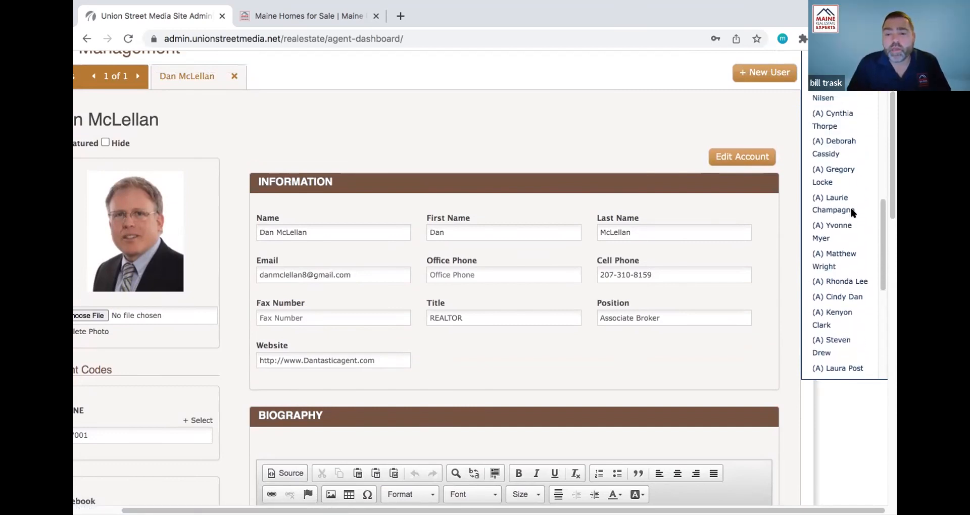
scroll(851, 212, down, 3)
scroll(852, 212, up, 4)
scroll(852, 212, down, 7)
scroll(851, 212, up, 1)
scroll(852, 212, up, 10)
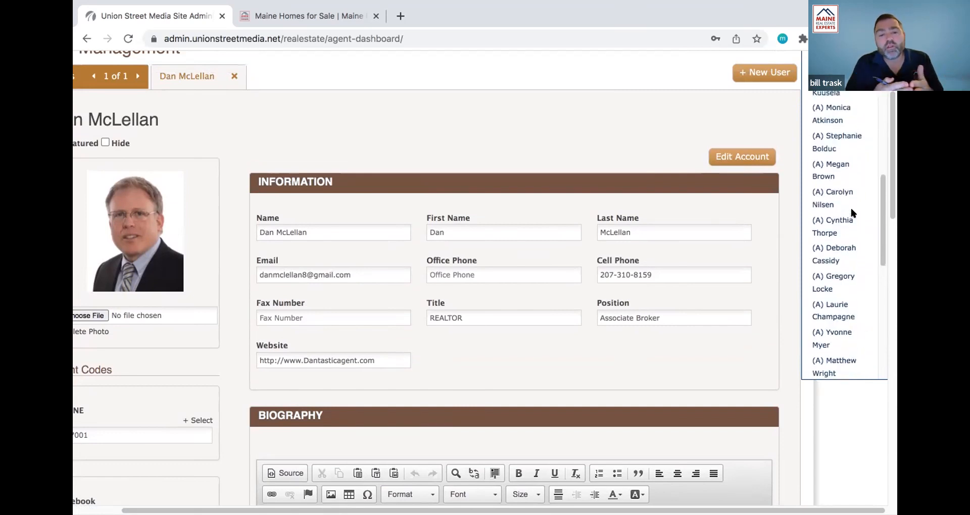
- Log in as the agent from the right-hand list and open his Lead Dashboard
click(830, 93)
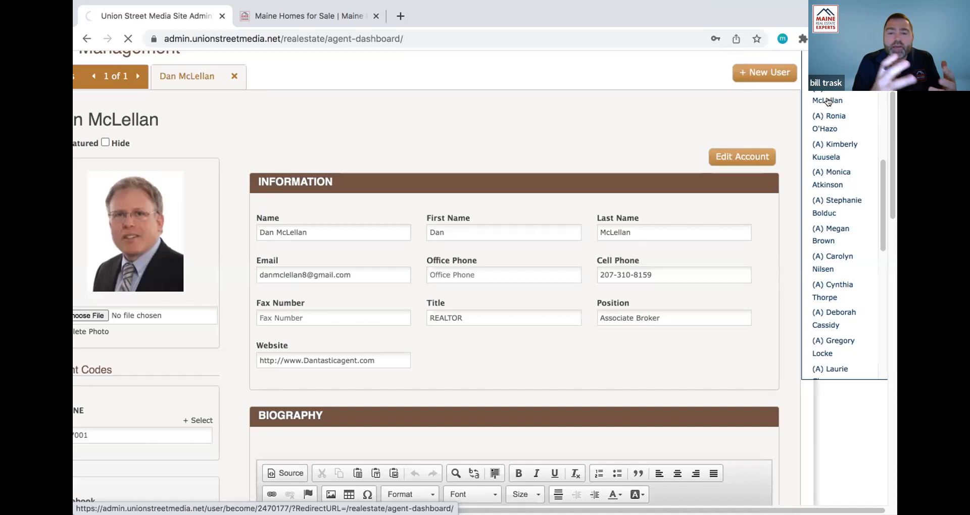
click(827, 102)
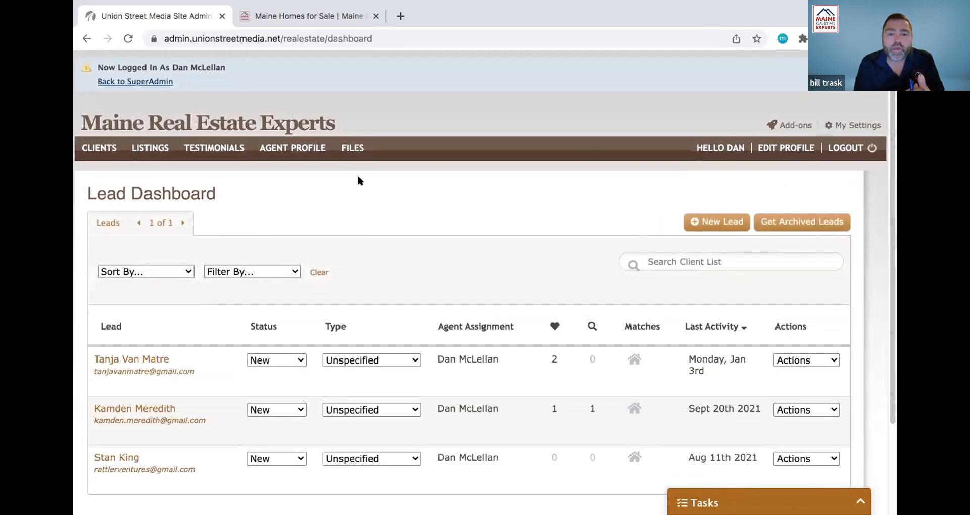
- Open AGENT PROFILE to reach the agent's own Edit Agent page with his essential info
click(299, 148)
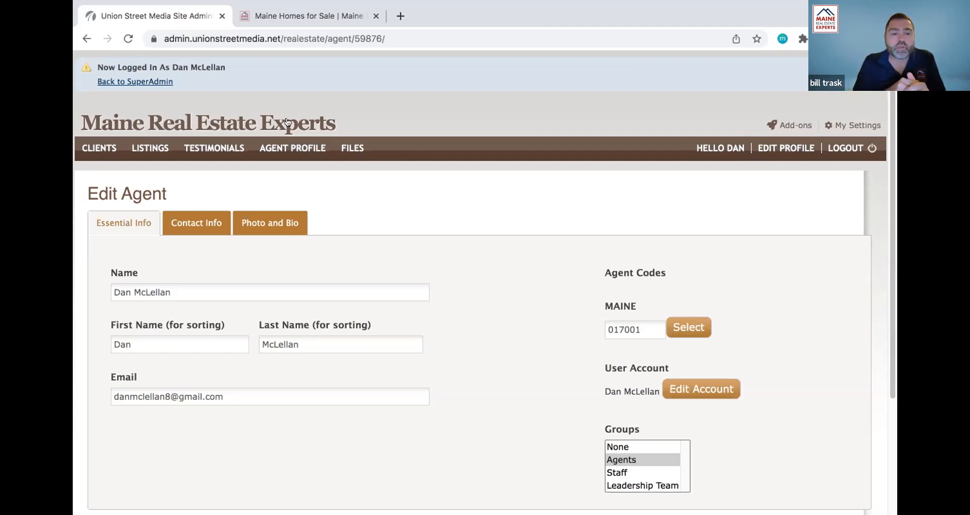
- Switch to the 'Maine Homes for Sale' browser tab showing the public website
mouse_move(275, 6)
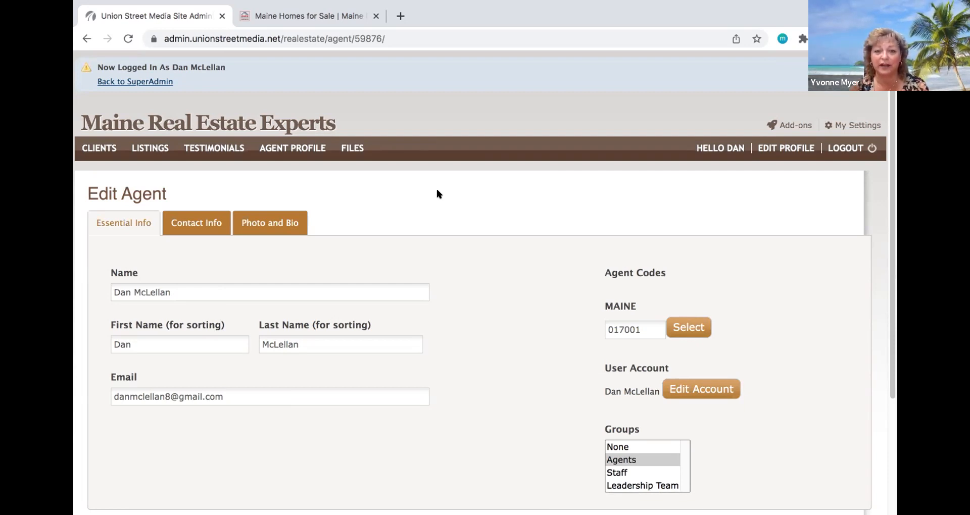
click(348, 15)
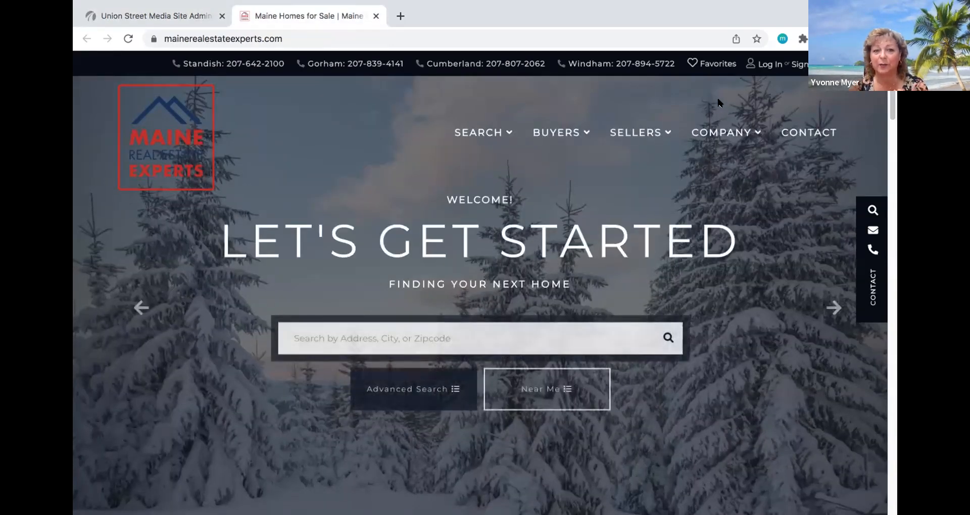
- View COMPANY > Our Agents down to the agent cards, then return to the admin tab
mouse_move(721, 138)
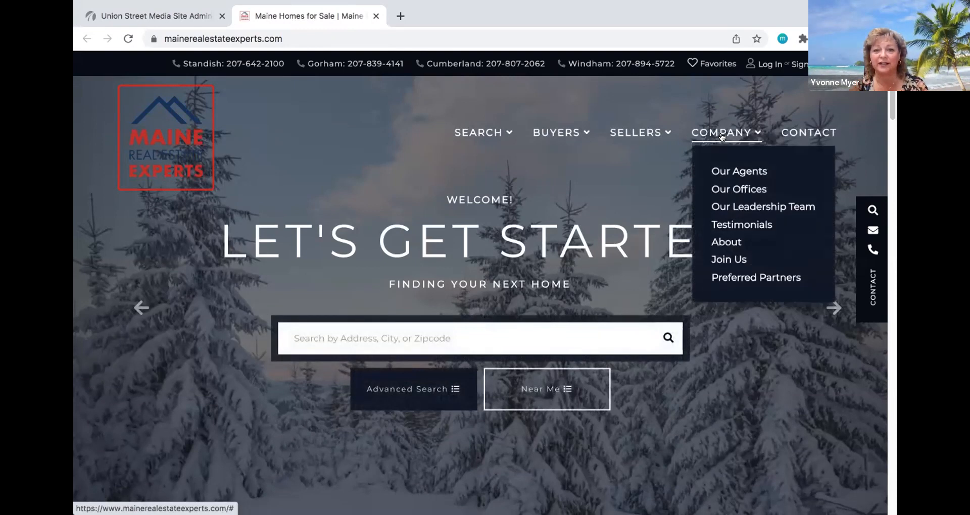
click(723, 168)
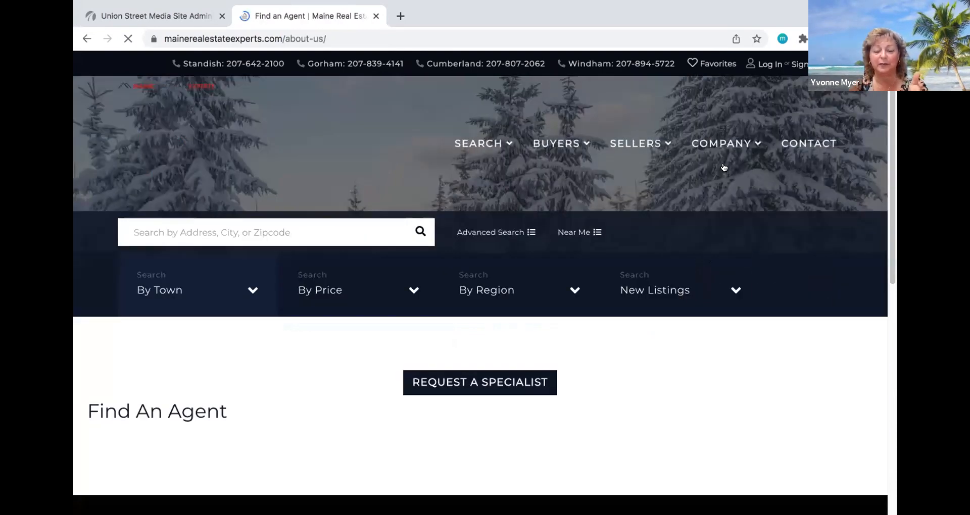
scroll(694, 279, down, 5)
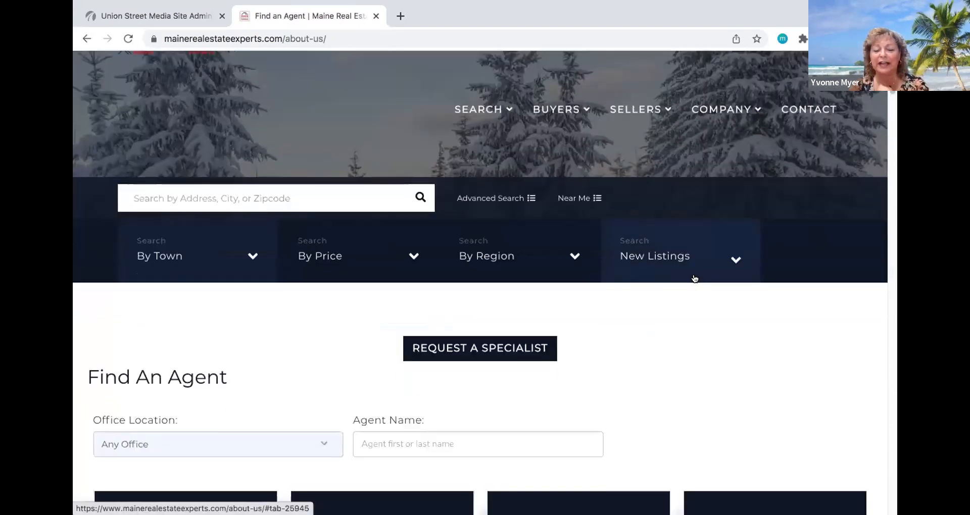
scroll(694, 278, down, 3)
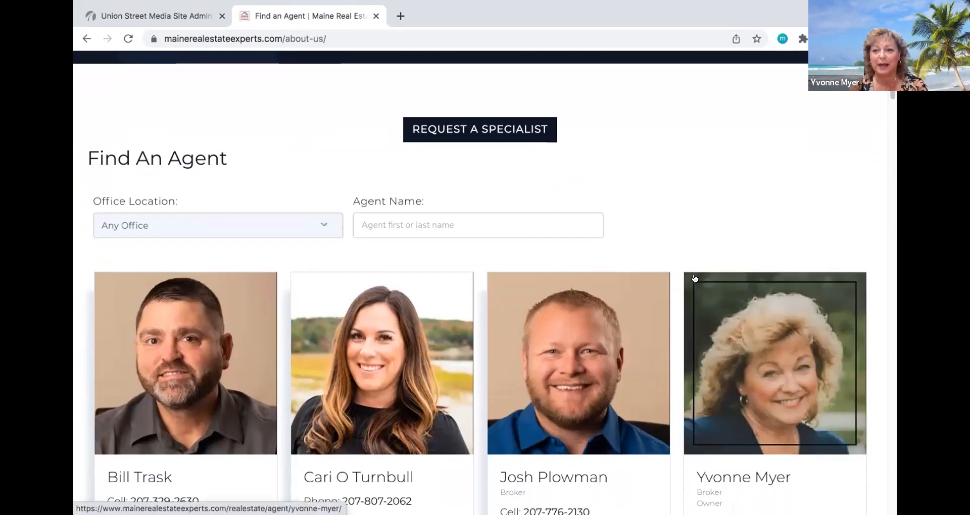
scroll(695, 278, down, 3)
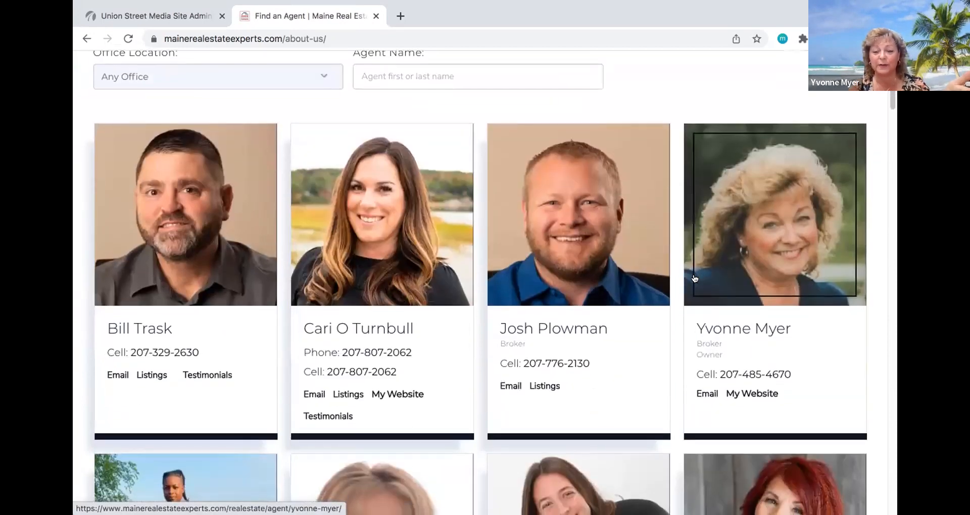
scroll(694, 278, down, 1)
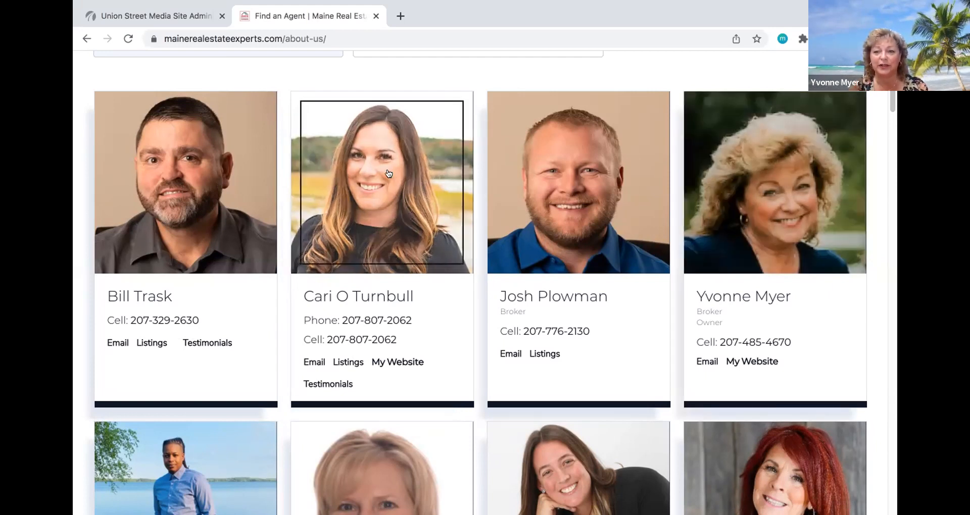
click(183, 15)
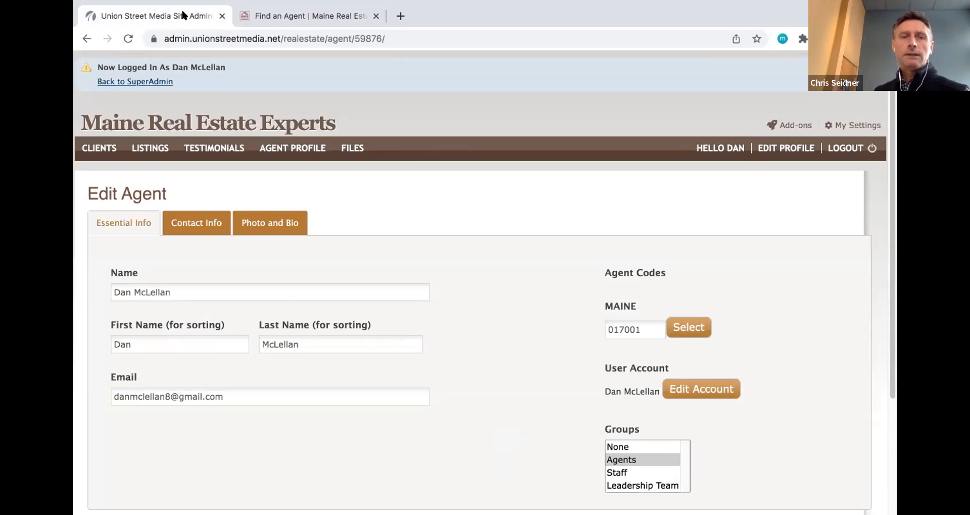
- Open the first agent's public profile from Find an Agent and scroll to his bio
click(235, 16)
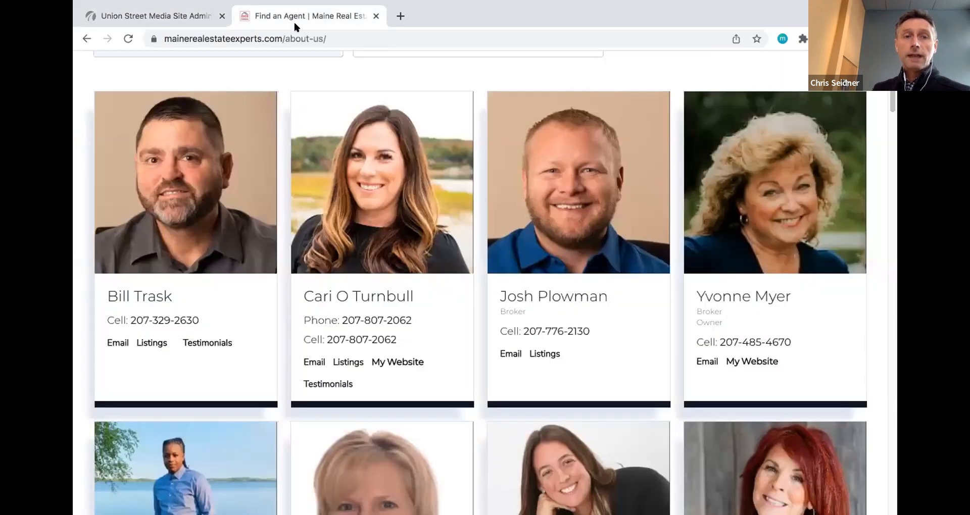
click(153, 200)
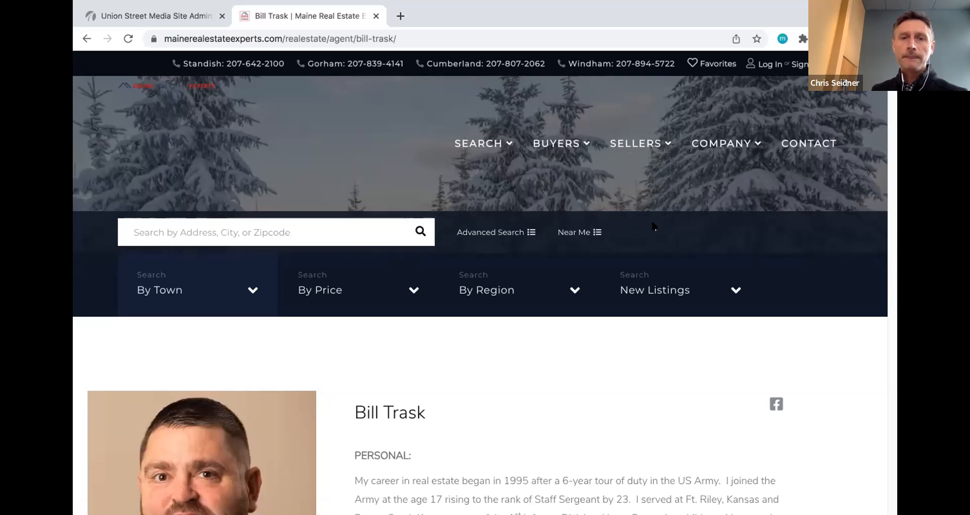
scroll(652, 226, down, 3)
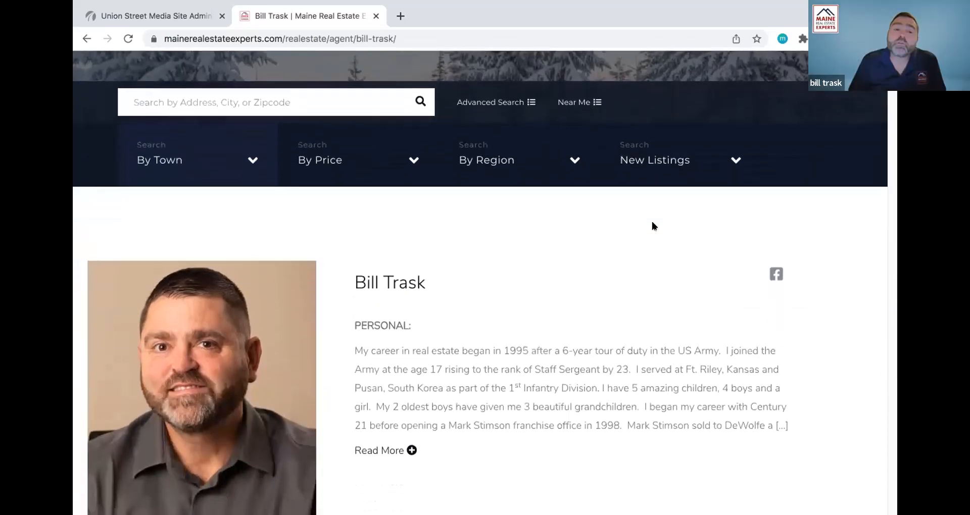
scroll(653, 226, down, 2)
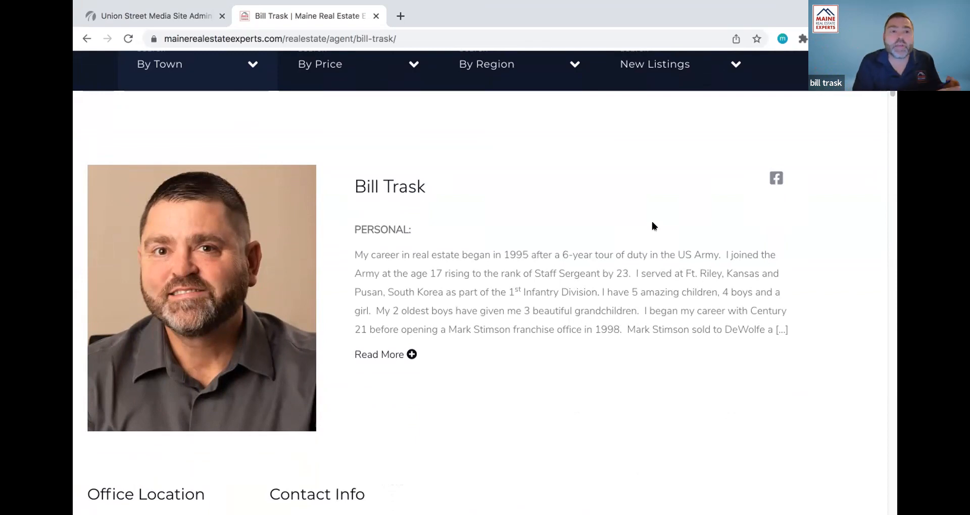
- Filter the Find an Agent list by the reviewed agent's name using the name suggestions
click(88, 39)
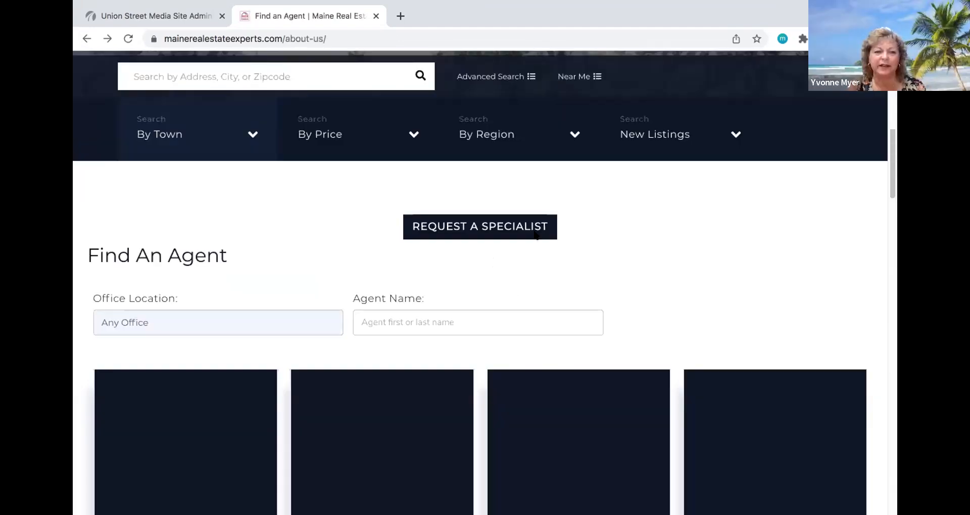
scroll(534, 235, down, 9)
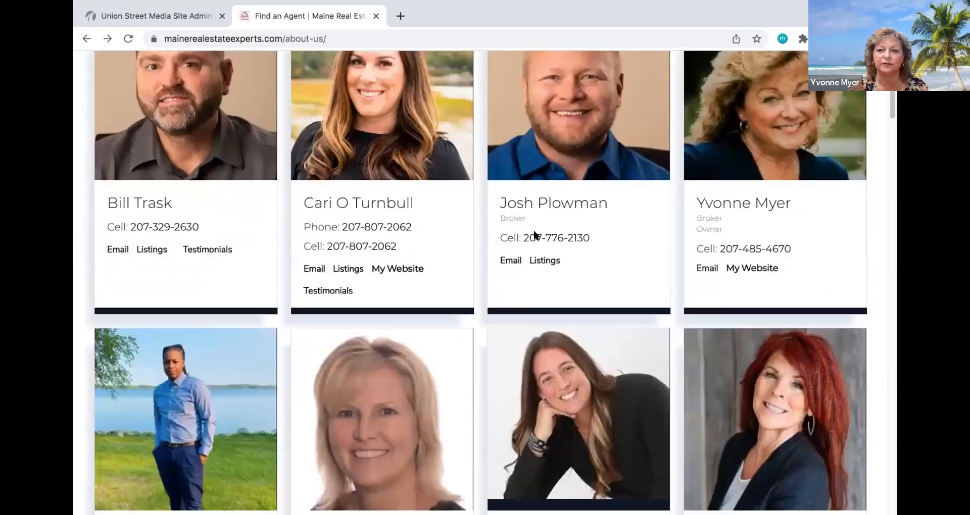
scroll(535, 234, down, 4)
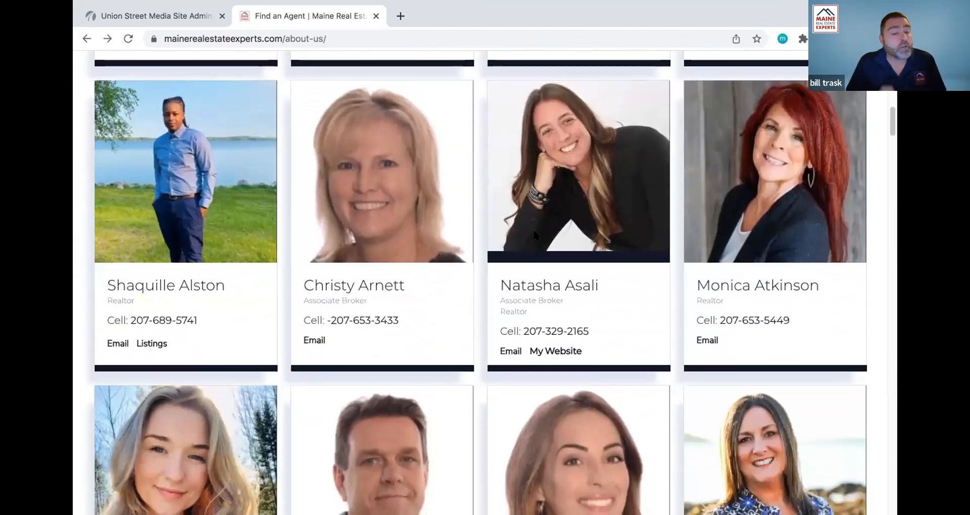
scroll(535, 233, down, 1)
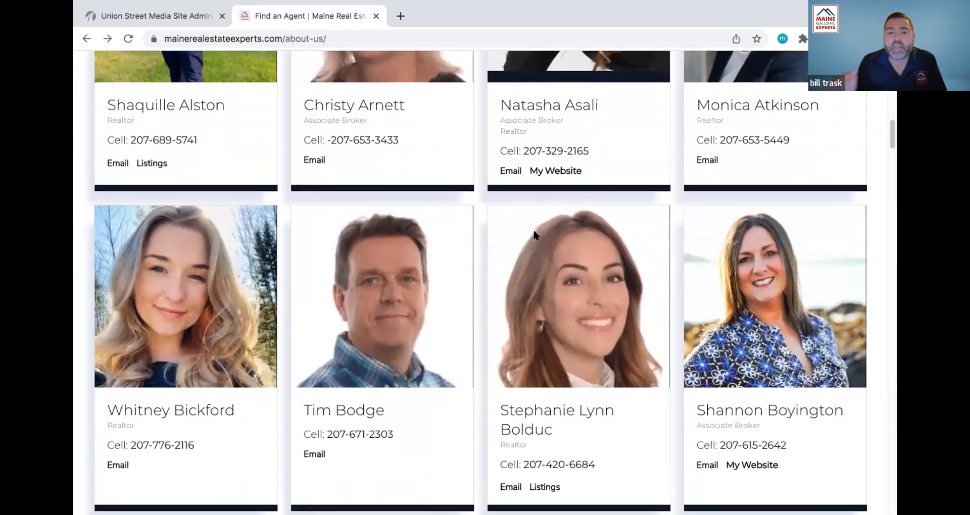
scroll(536, 234, up, 7)
scroll(534, 234, up, 5)
click(510, 193)
text(Dan)
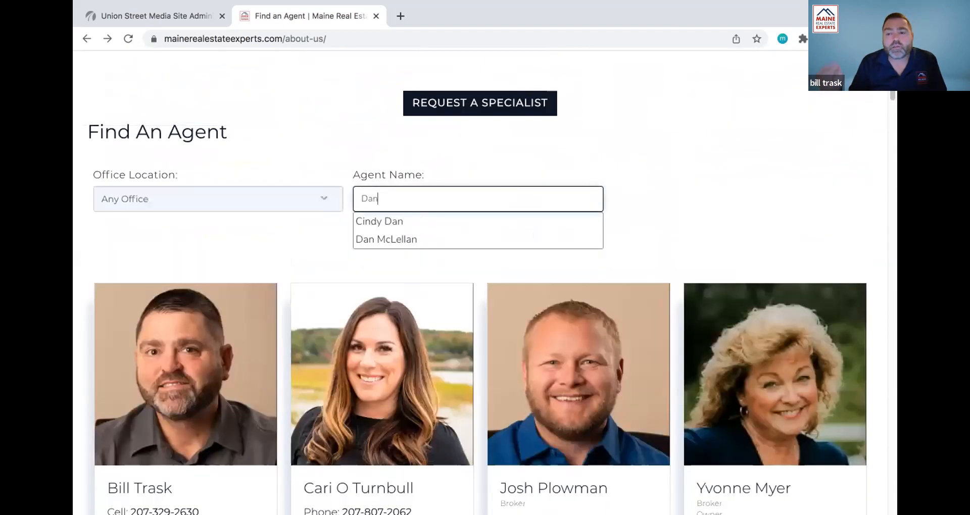
click(481, 239)
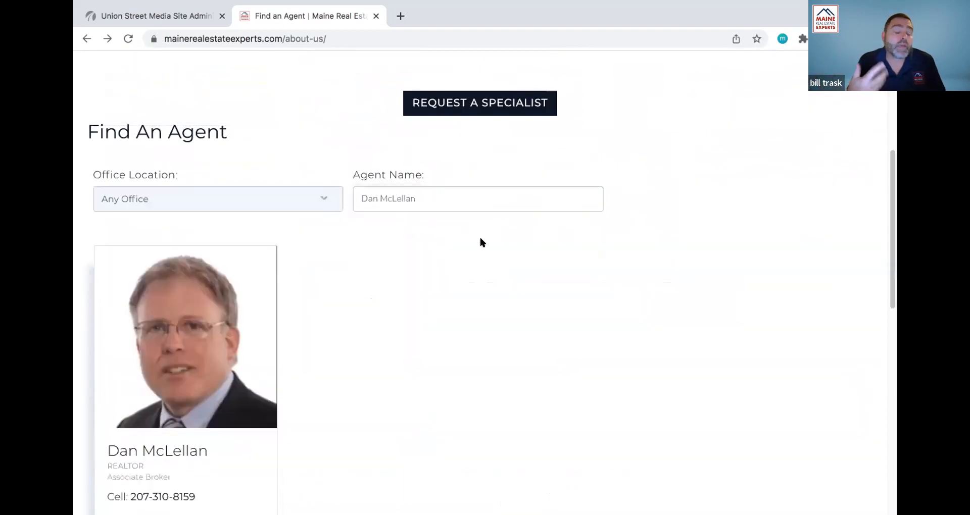
- Open the filtered agent's profile page and expand his full bio with Read More
click(223, 361)
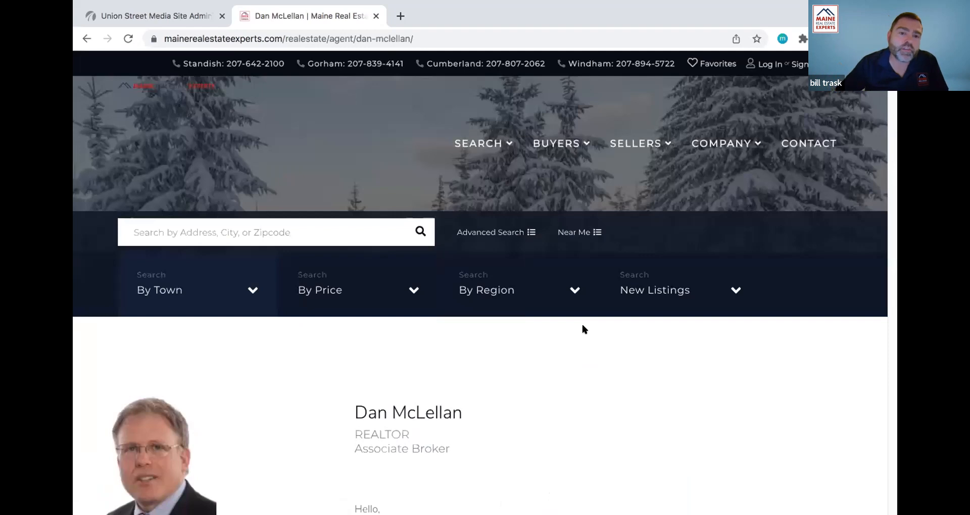
scroll(573, 360, down, 3)
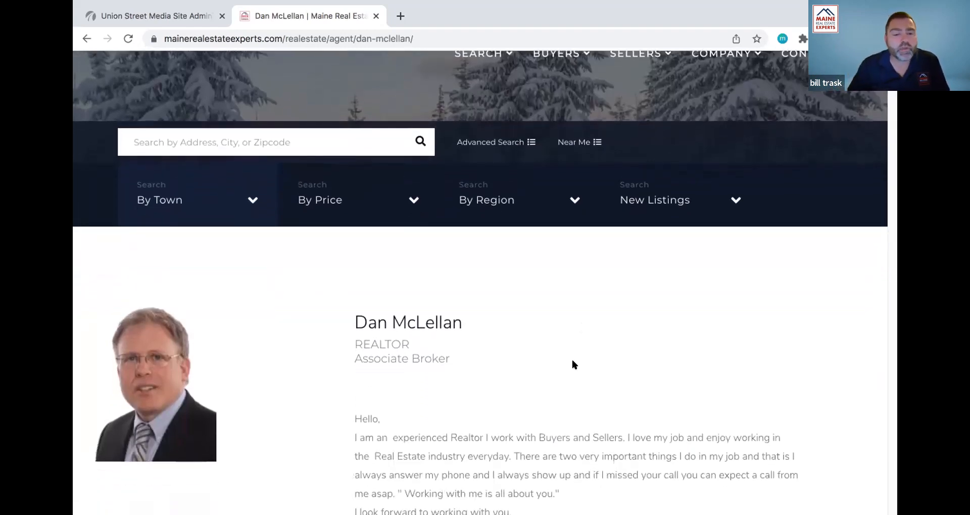
scroll(572, 361, down, 2)
click(414, 477)
scroll(444, 425, down, 1)
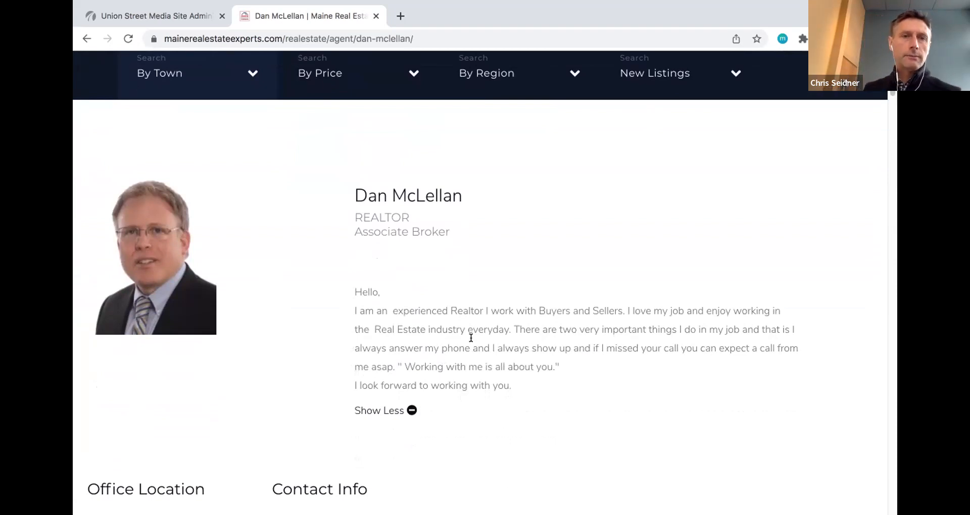
click(170, 18)
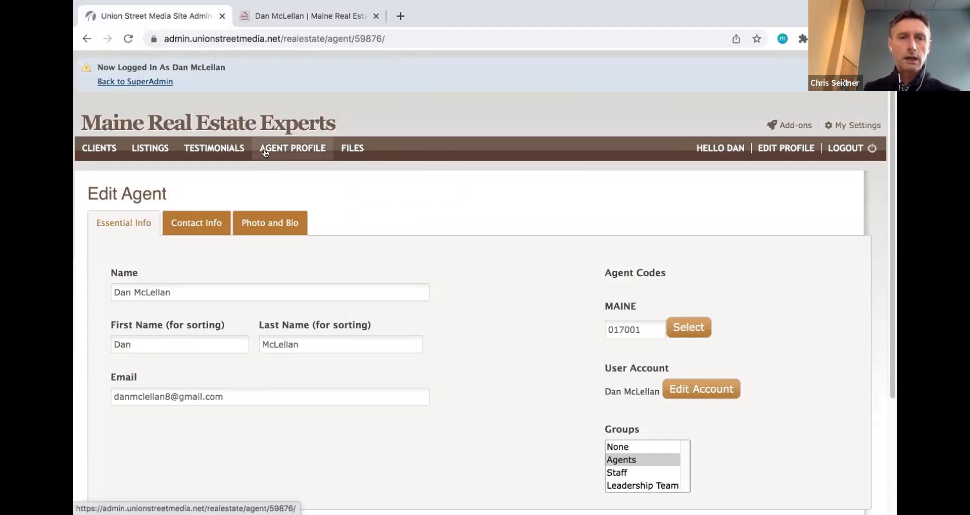
click(303, 17)
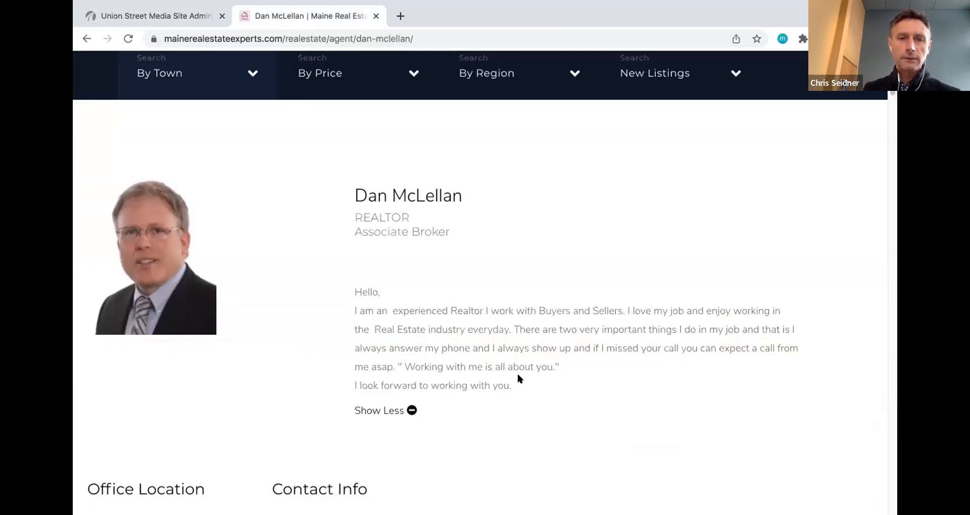
scroll(420, 324, down, 2)
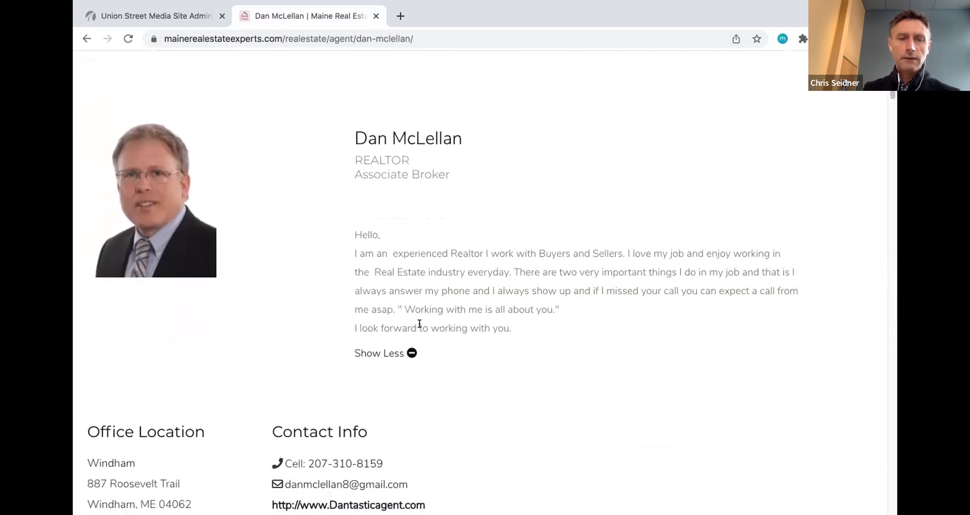
scroll(220, 415, down, 3)
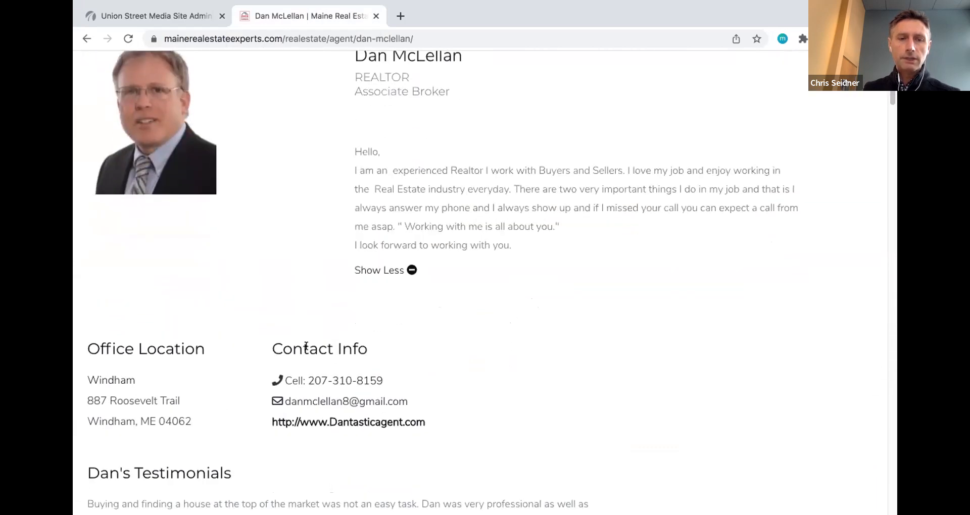
scroll(252, 387, down, 3)
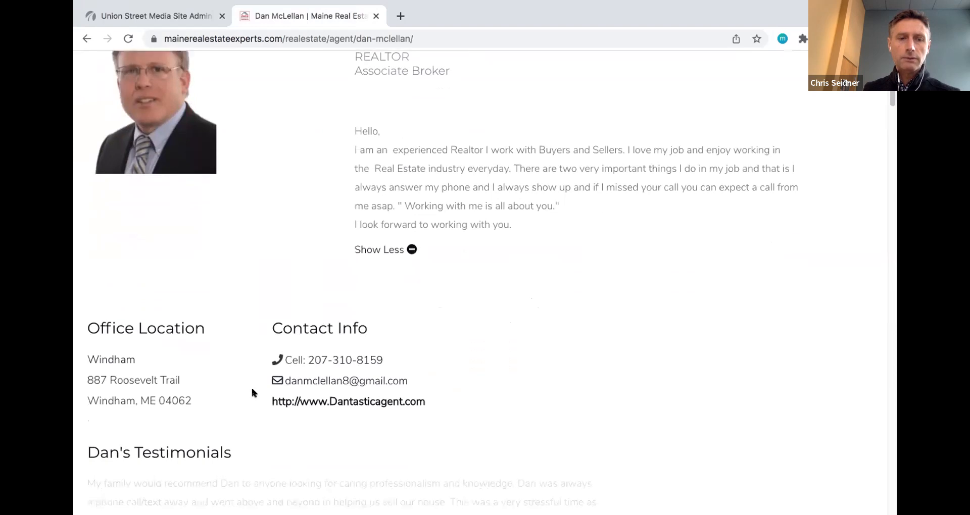
scroll(177, 447, down, 2)
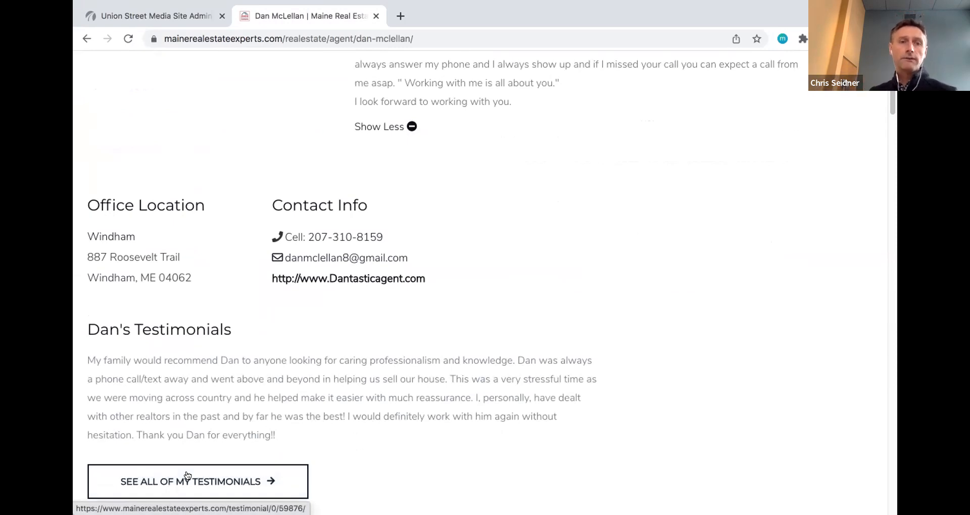
scroll(186, 469, down, 5)
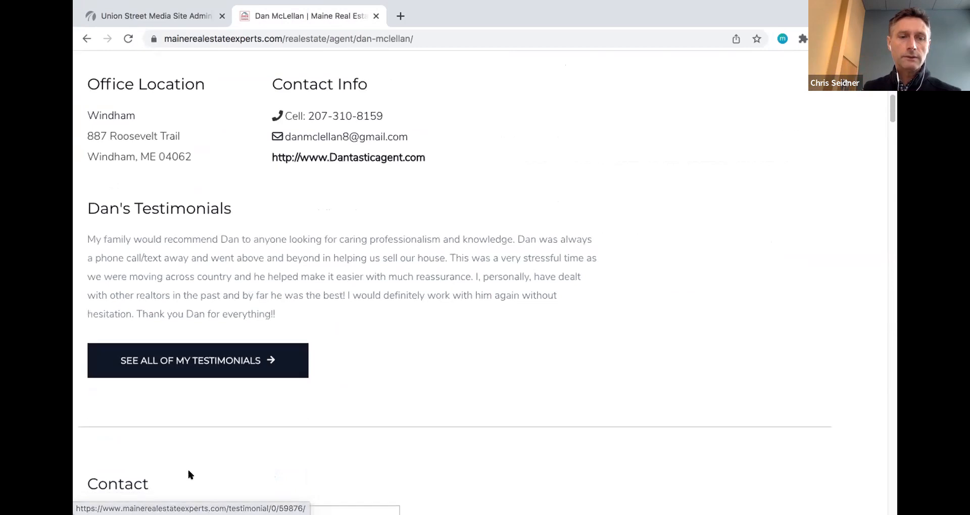
scroll(188, 468, down, 3)
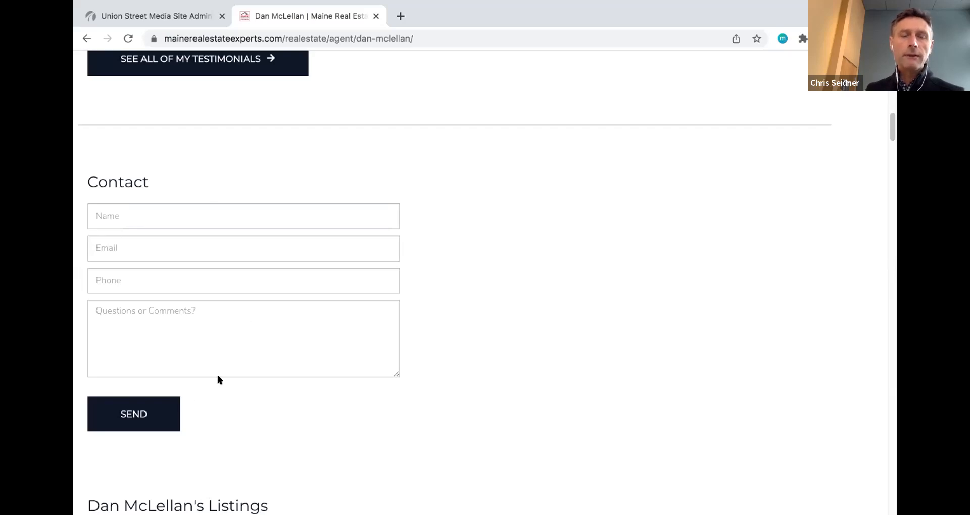
scroll(226, 356, down, 1)
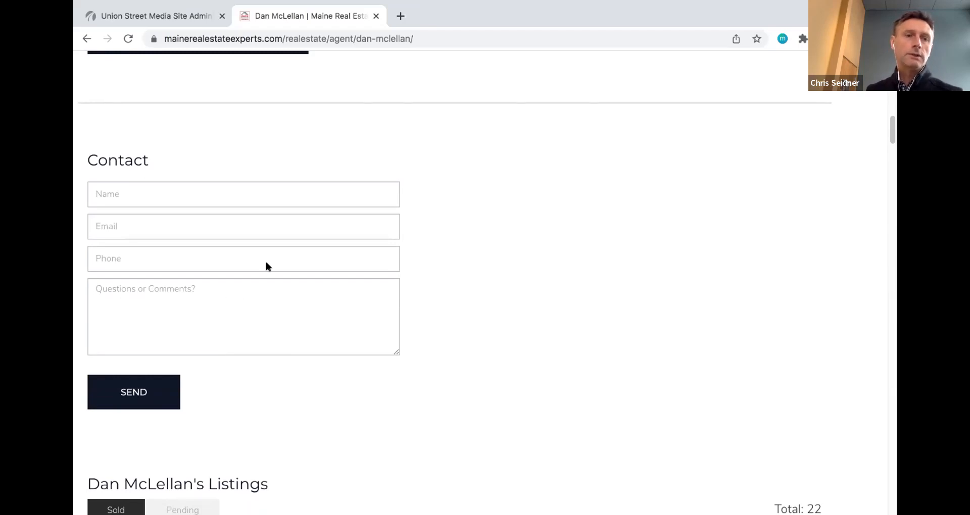
scroll(218, 267, down, 3)
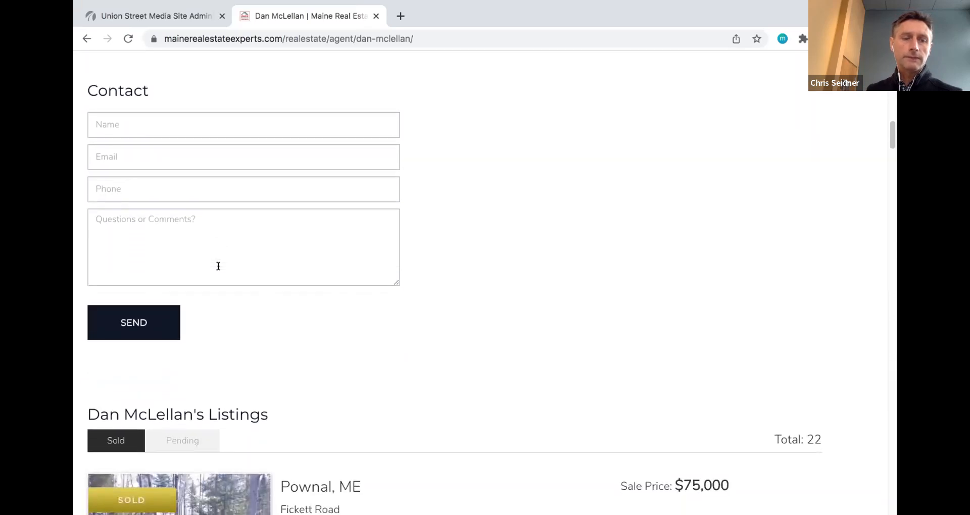
scroll(218, 266, down, 3)
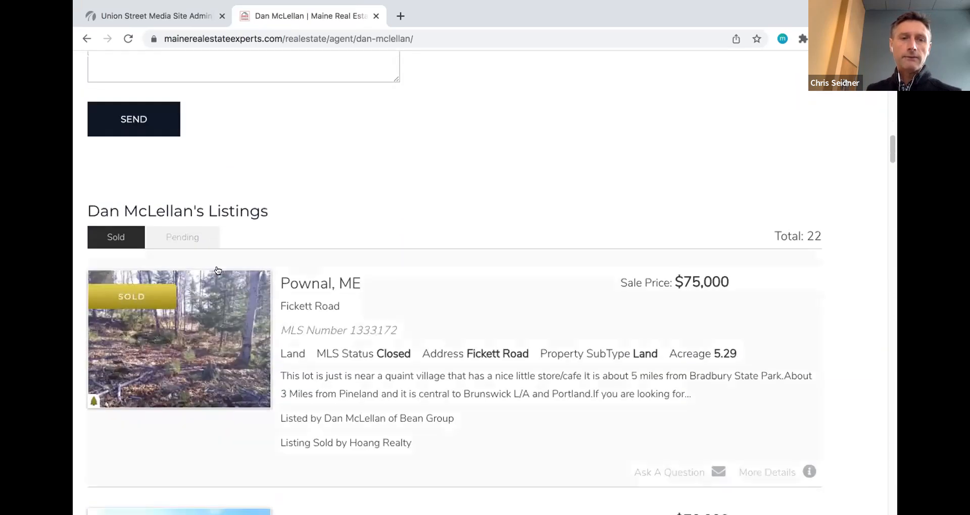
scroll(205, 360, down, 2)
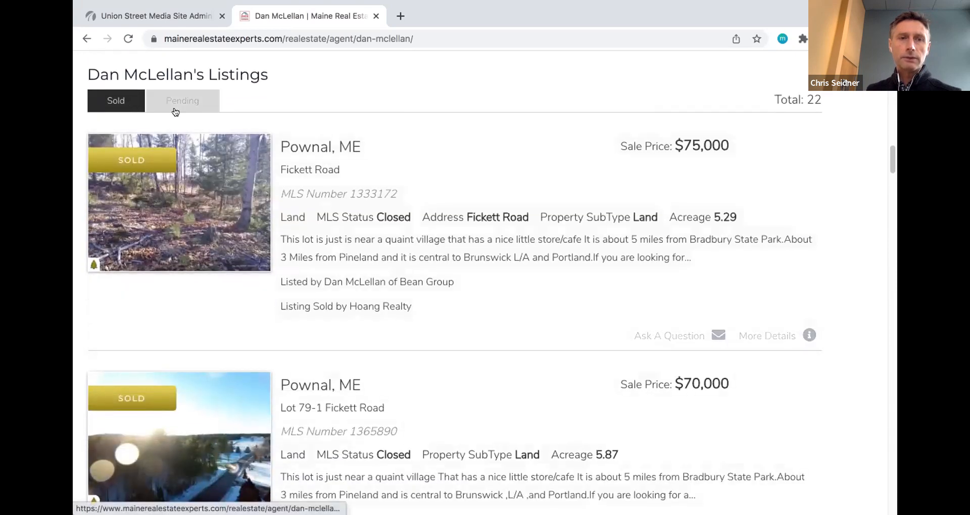
scroll(189, 250, down, 2)
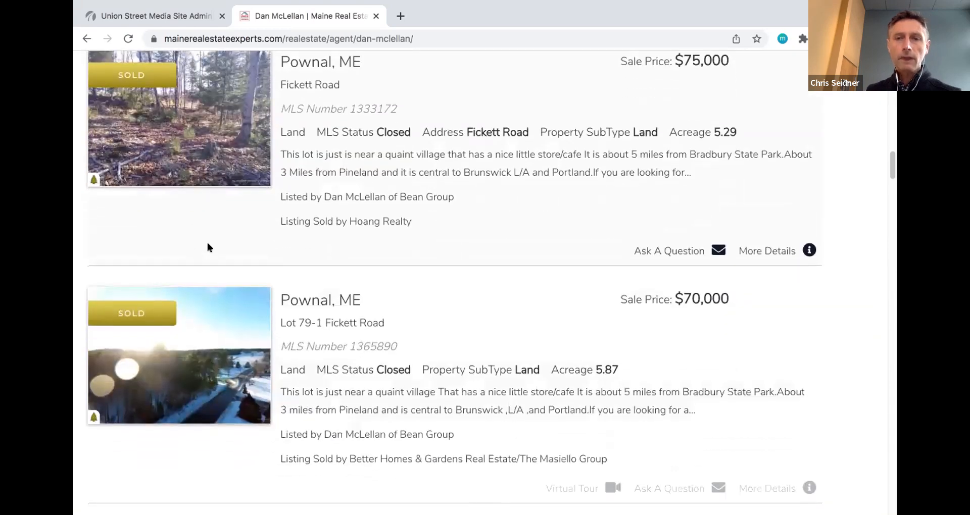
scroll(244, 320, up, 2)
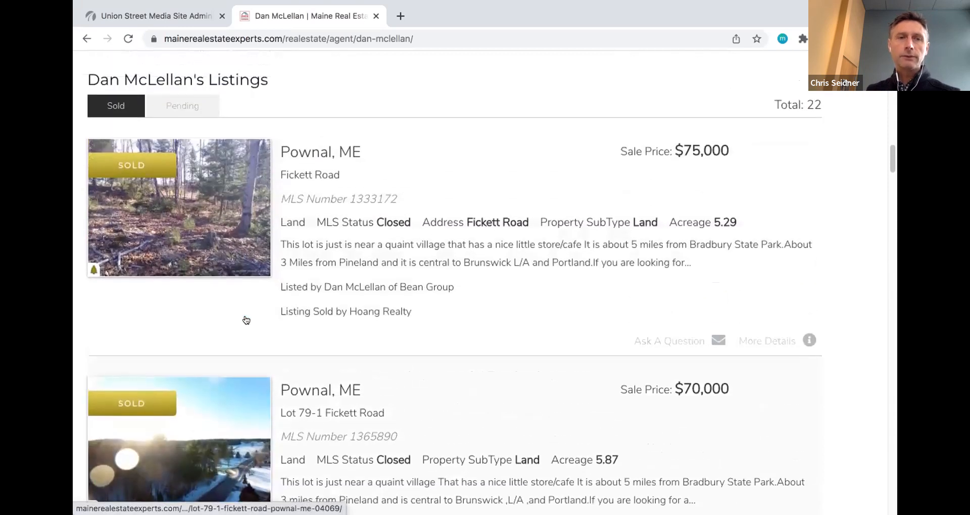
scroll(244, 316, up, 1)
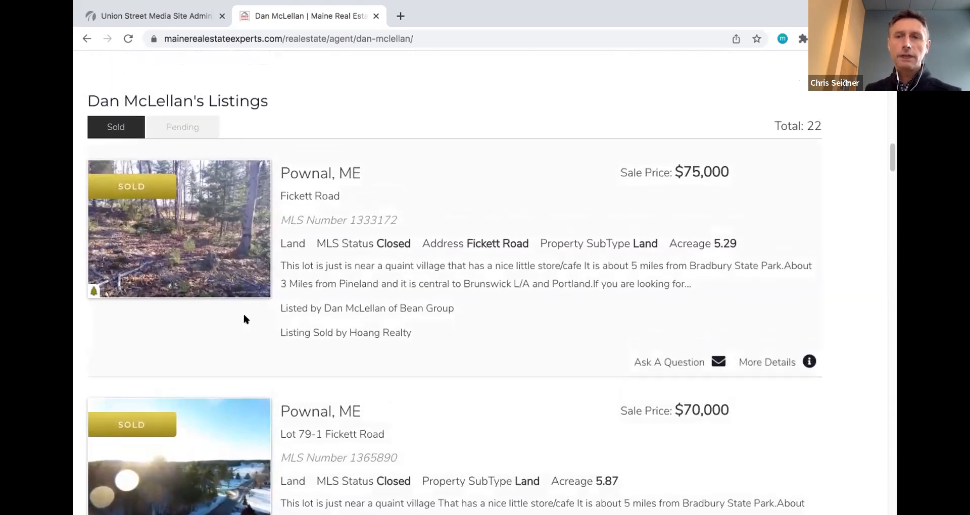
scroll(245, 319, up, 2)
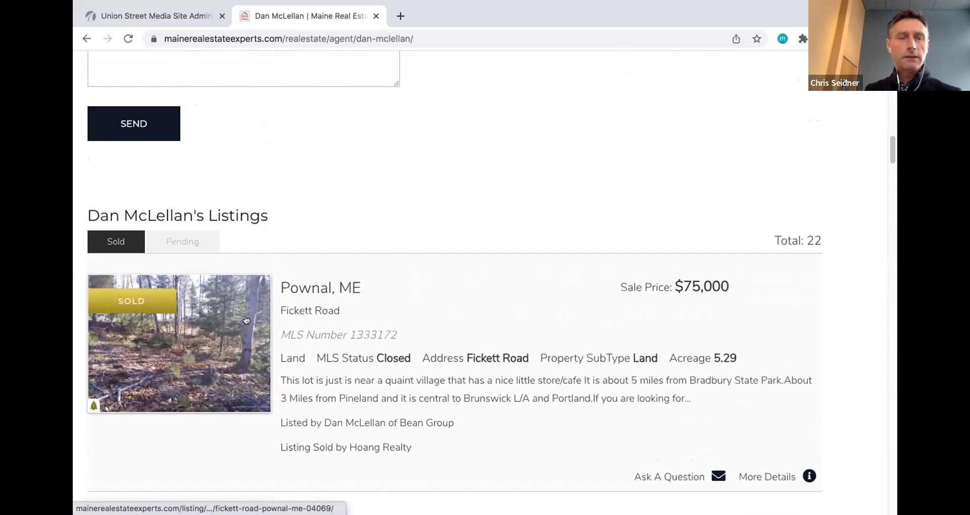
scroll(246, 319, up, 3)
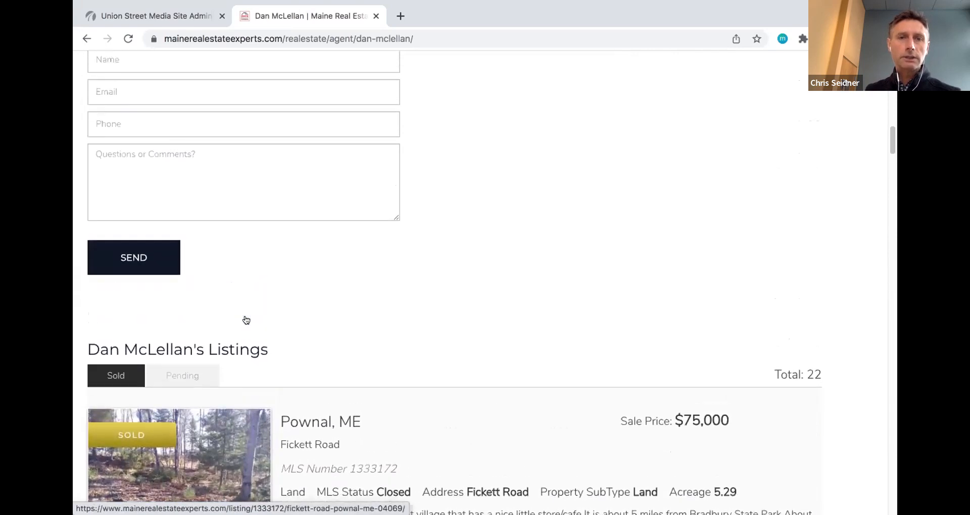
scroll(246, 327, up, 6)
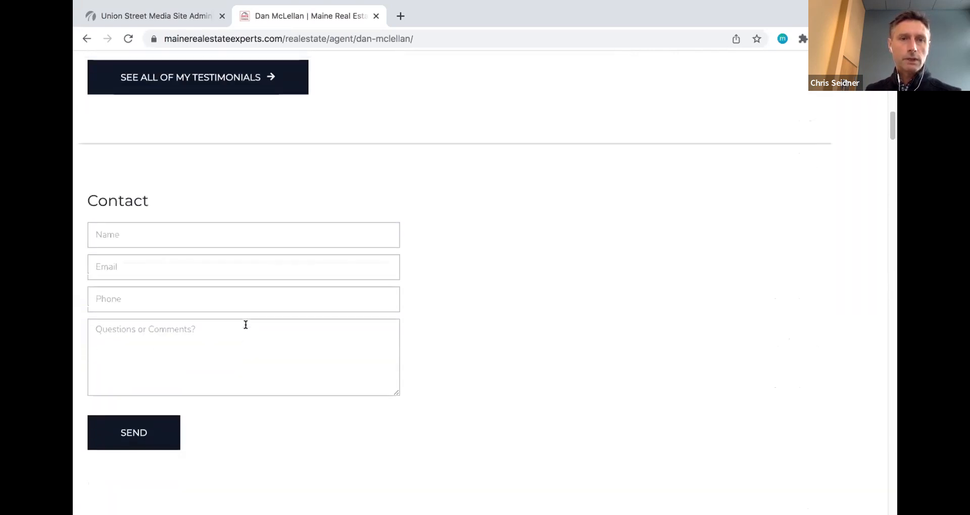
scroll(246, 324, up, 4)
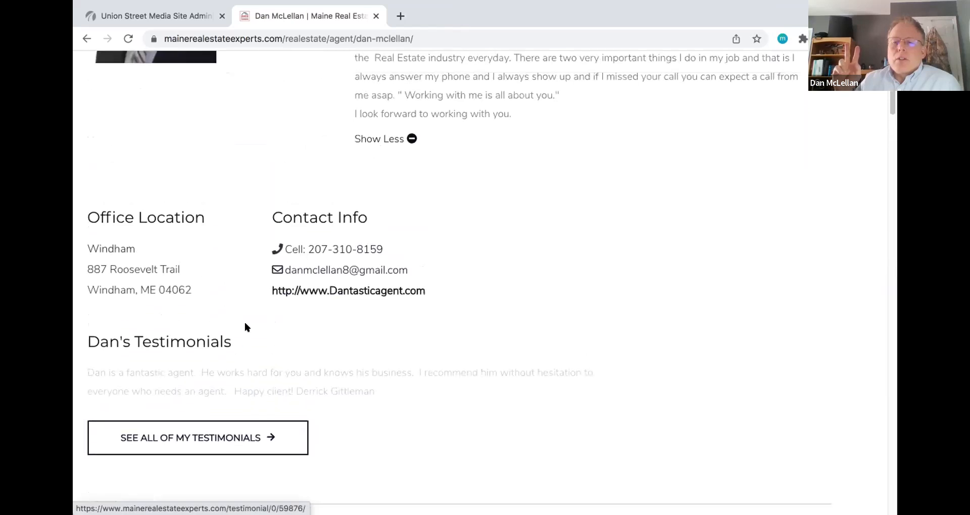
scroll(245, 327, up, 3)
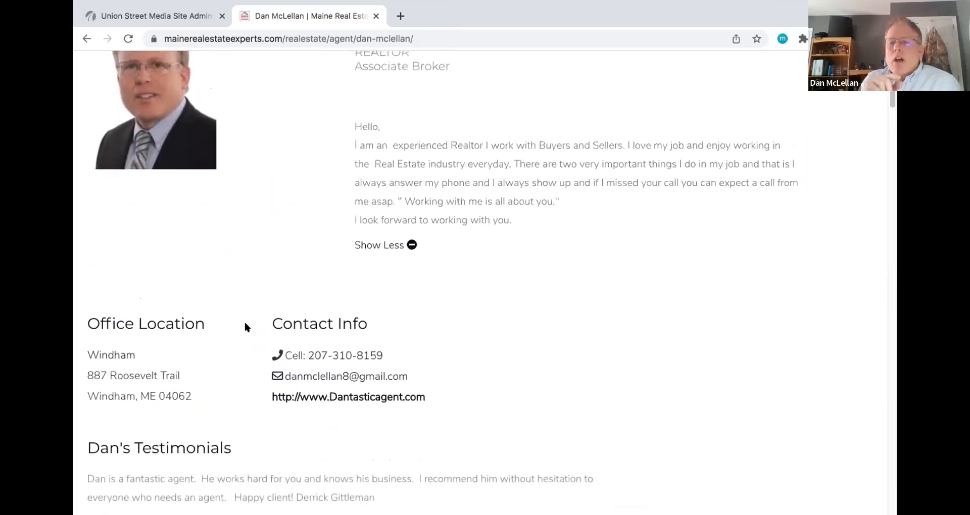
scroll(245, 328, up, 1)
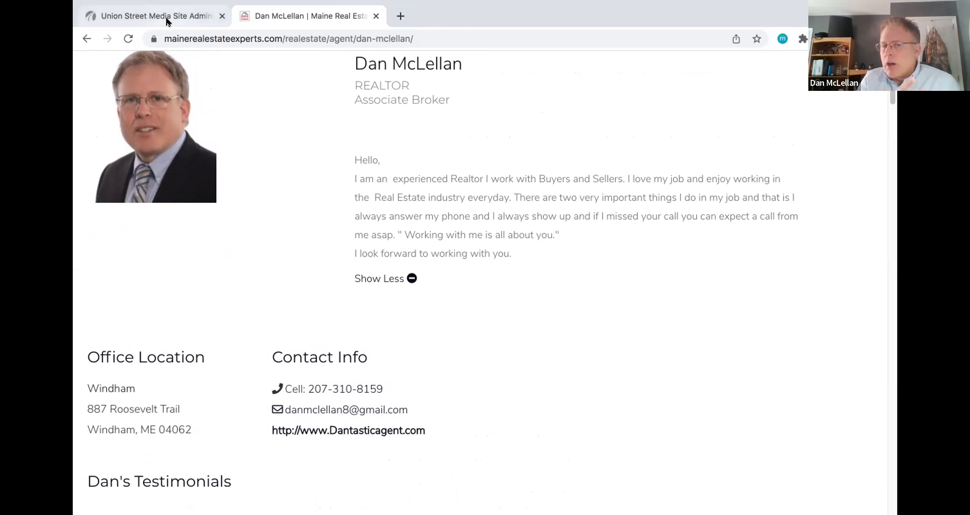
- Return to the admin Edit Agent page and show its Contact Info tab
click(167, 24)
scroll(183, 183, down, 2)
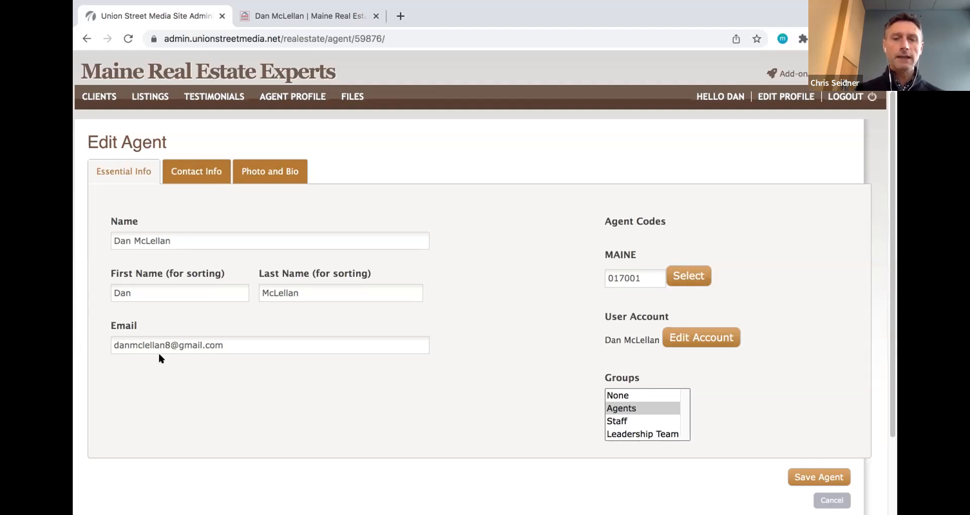
click(190, 172)
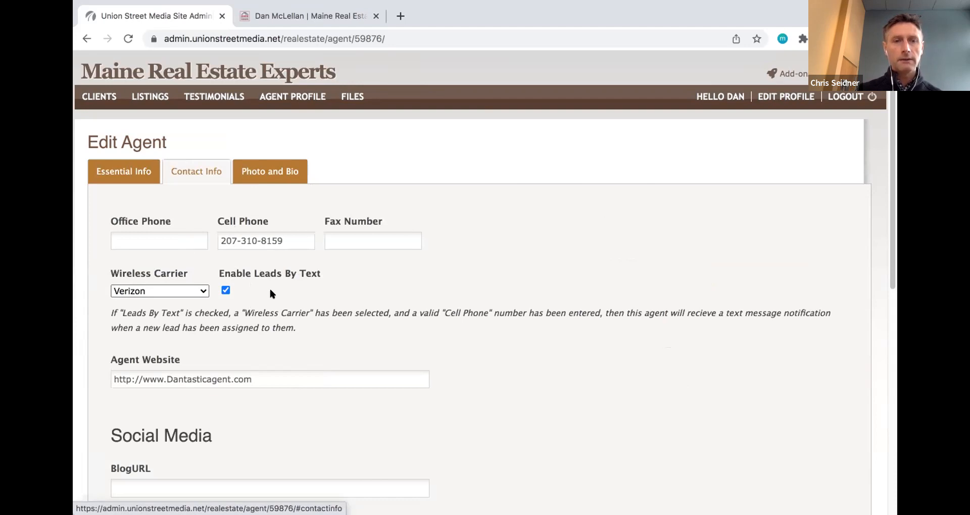
scroll(270, 290, down, 2)
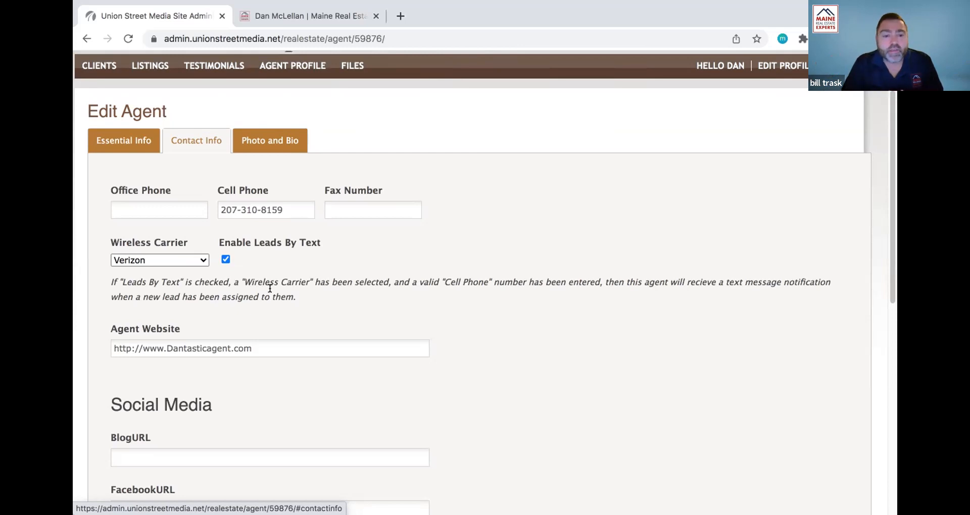
scroll(338, 333, down, 3)
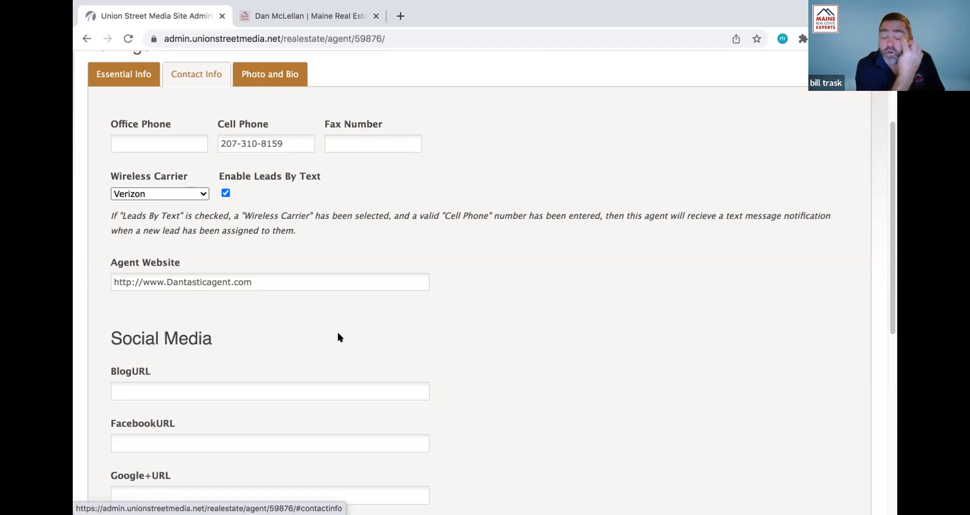
- Switch the Edit Agent page back to the Essential Info tab
click(101, 72)
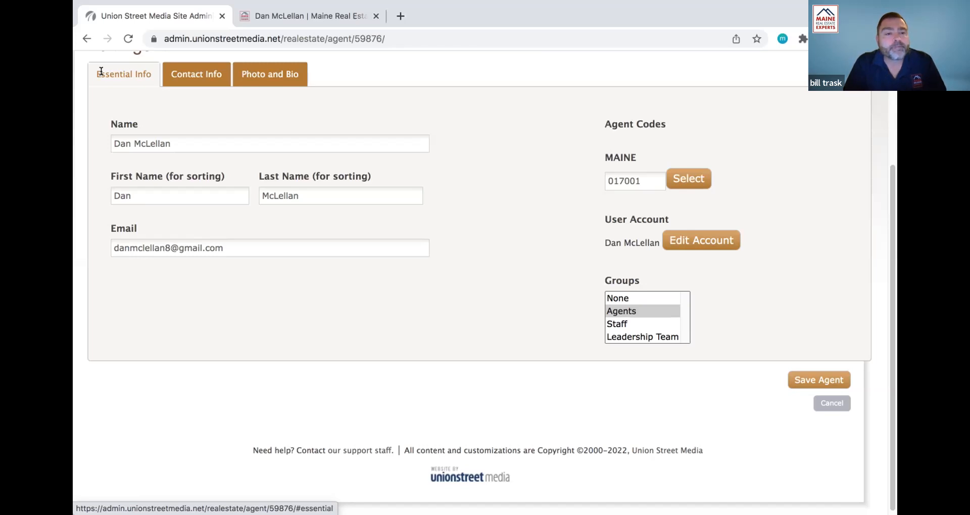
- Scroll through the Contact Info social media URL fields, then switch to the Photo and Bio tab
click(187, 74)
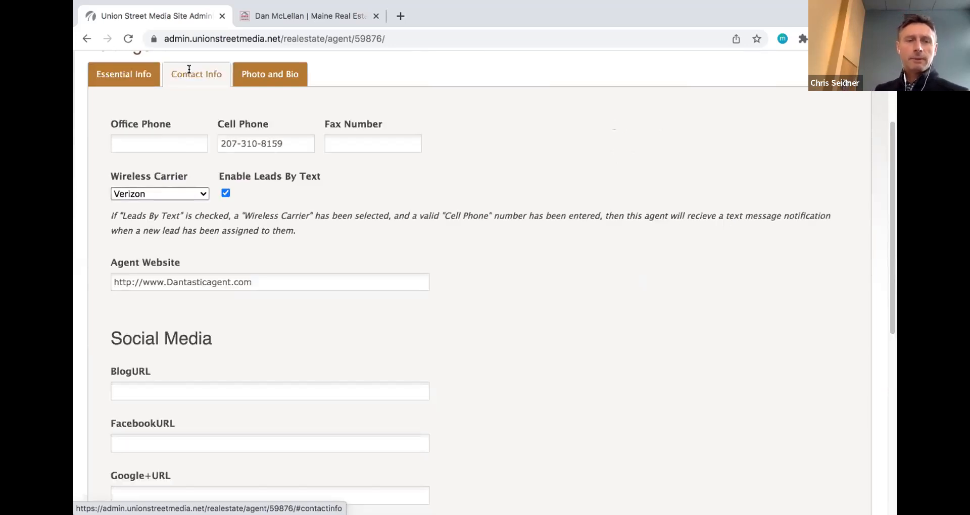
scroll(157, 283, down, 3)
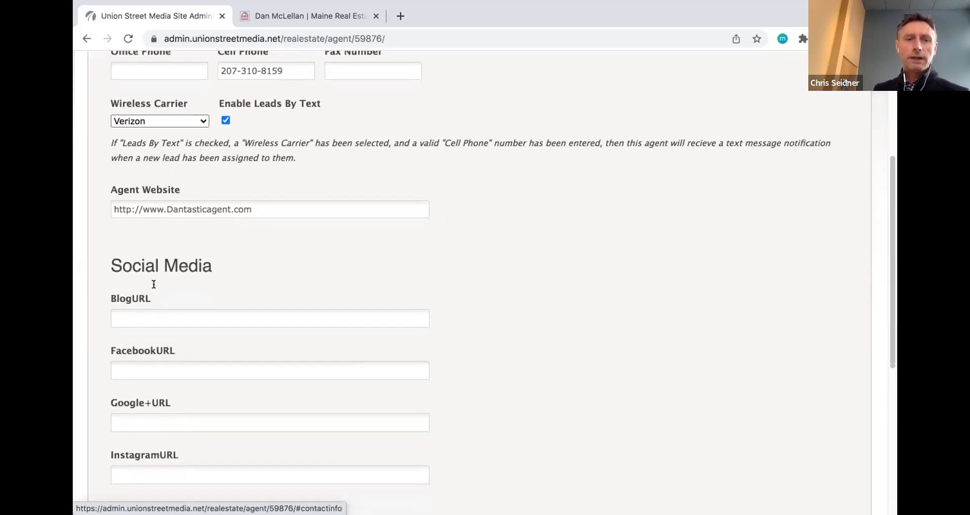
scroll(152, 334, down, 2)
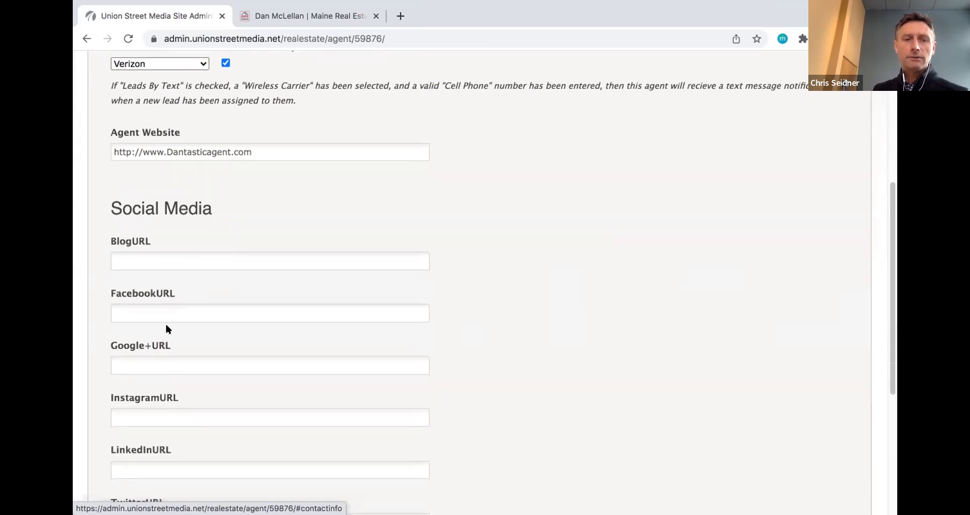
scroll(167, 404, down, 3)
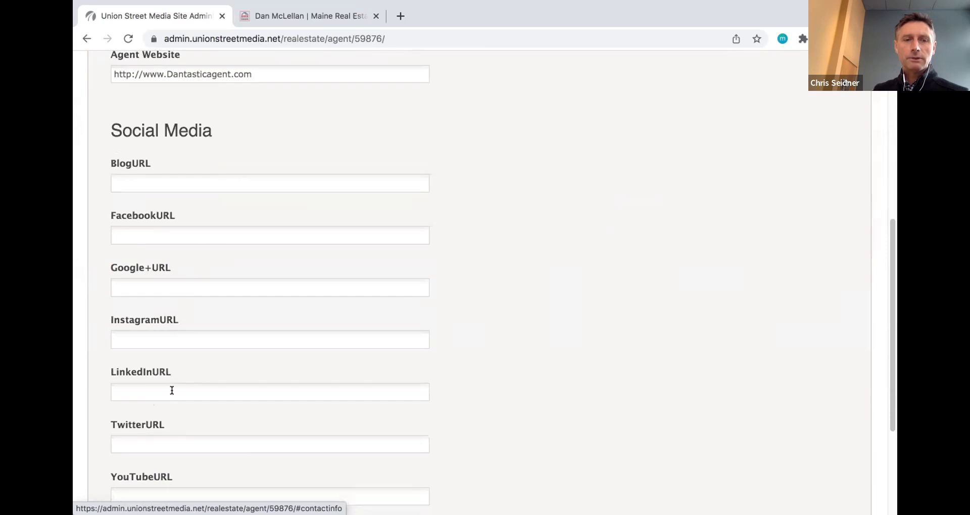
scroll(174, 386, down, 3)
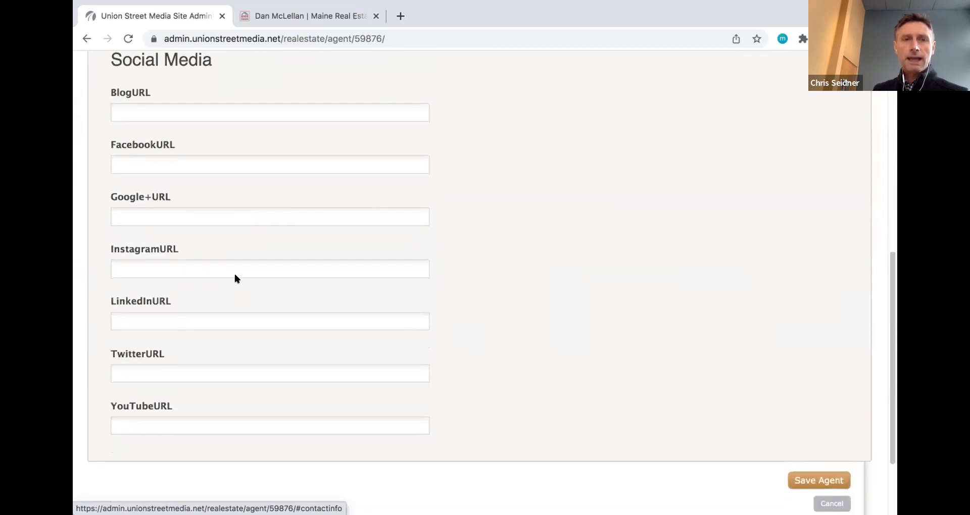
scroll(227, 214, up, 2)
scroll(211, 174, up, 2)
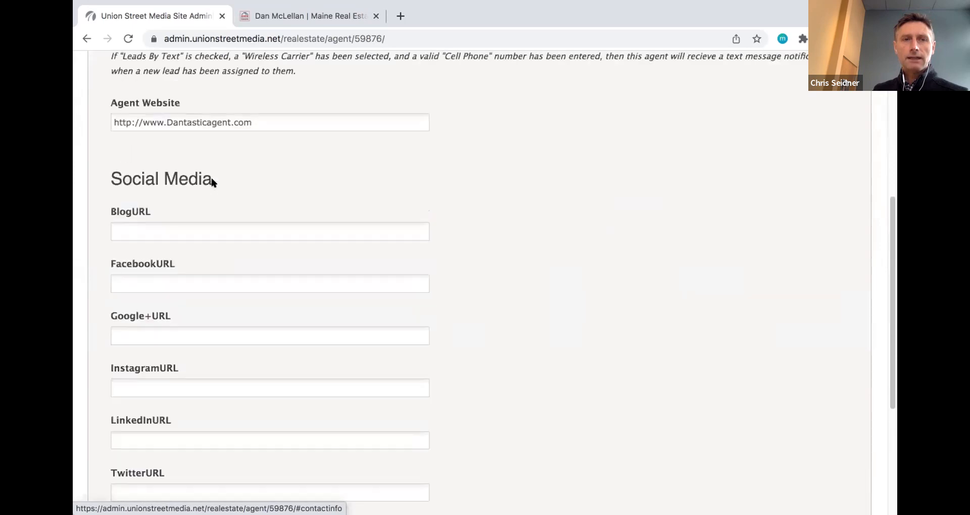
scroll(211, 181, up, 2)
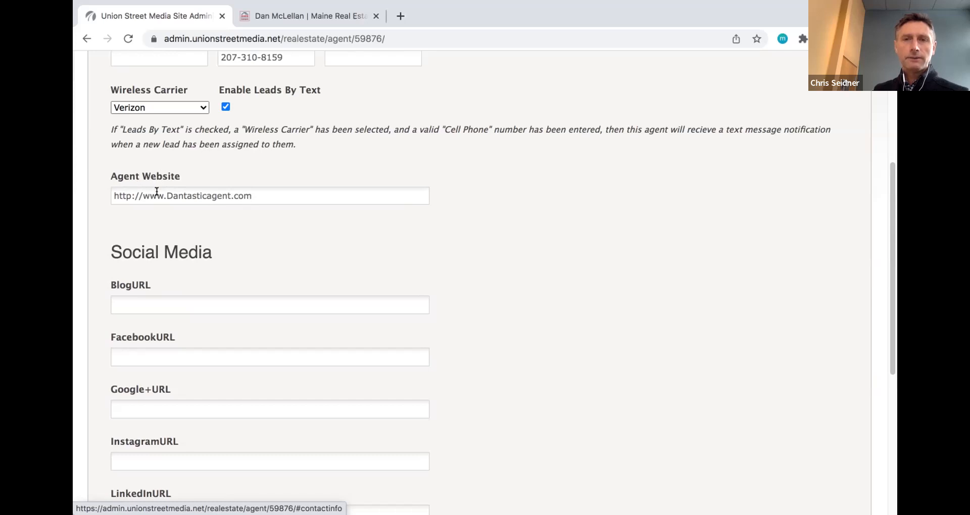
scroll(157, 191, up, 5)
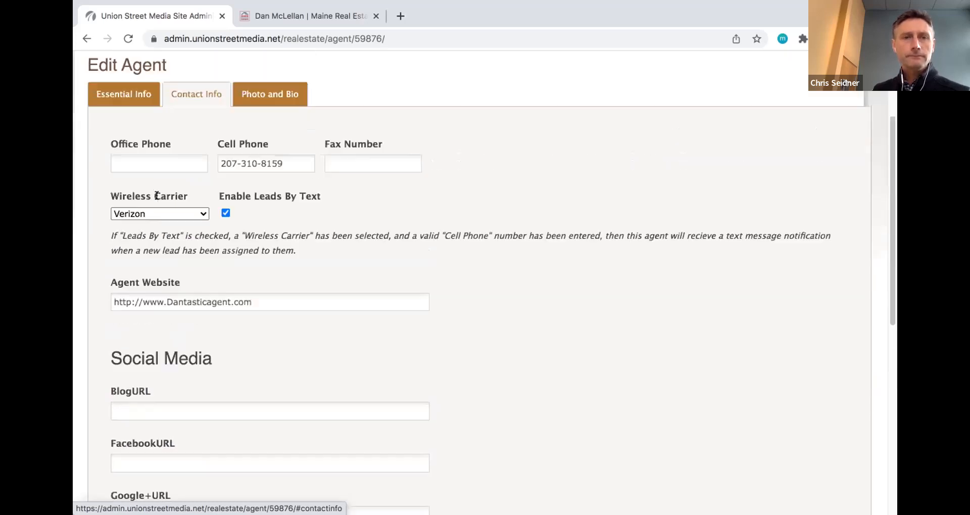
click(261, 123)
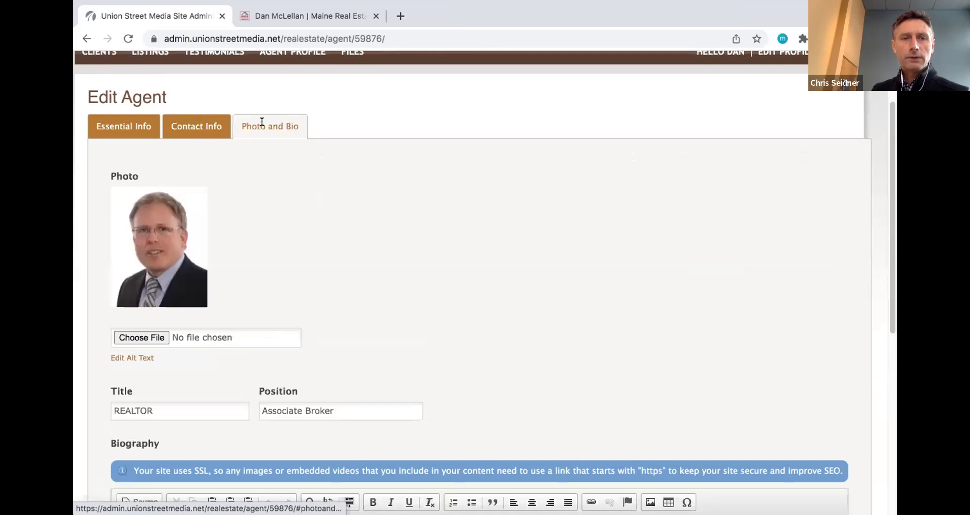
- Switch from Photo and Bio to Contact Info to show the Verizon carrier and website
scroll(256, 206, down, 1)
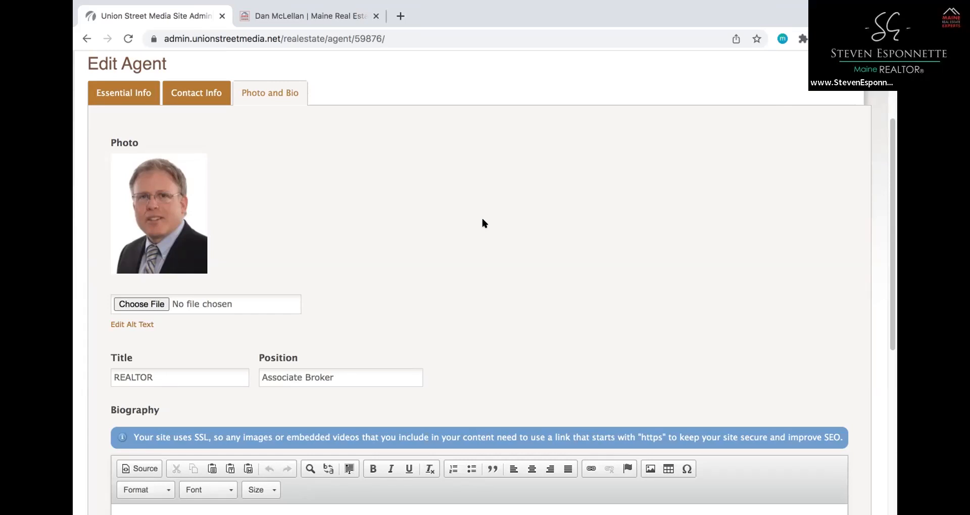
click(199, 90)
scroll(407, 252, down, 1)
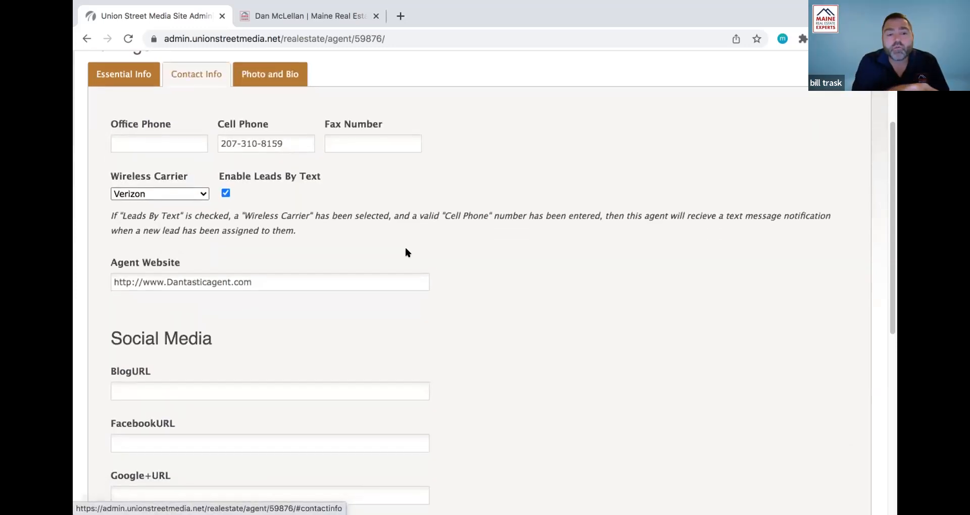
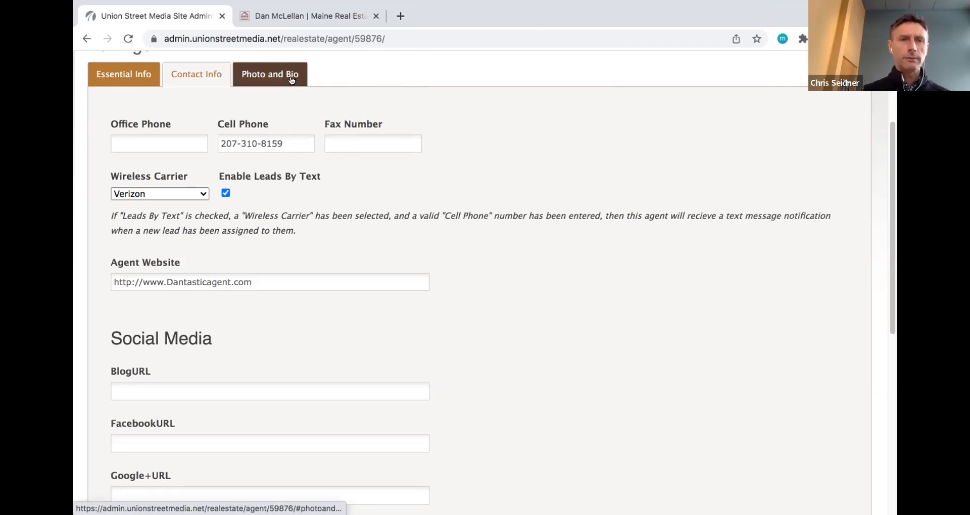
- Switch the Edit Agent page to the Photo and Bio tab to show the agent's photo and biography
click(291, 79)
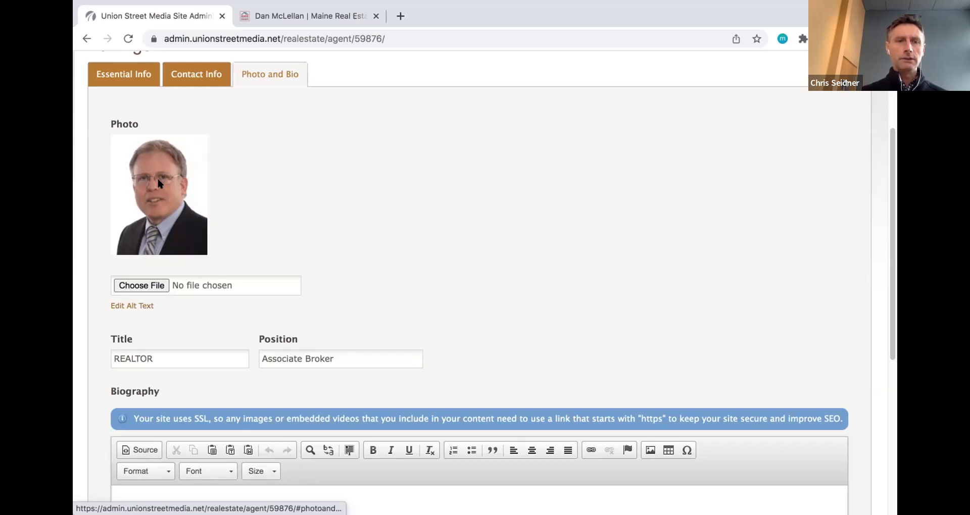
- Set the agent photo's alt text to 'Photo of' plus the agent's name and submit it
click(125, 306)
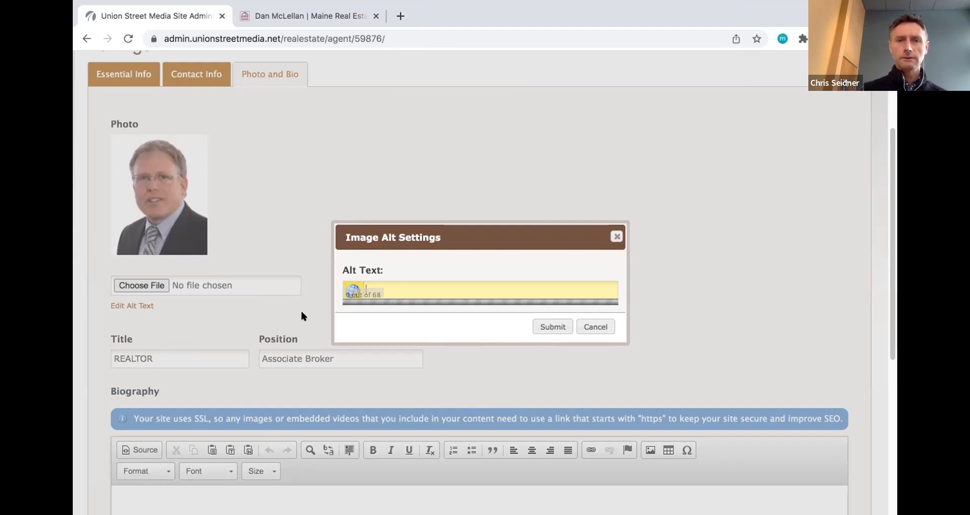
scroll(440, 320, down, 3)
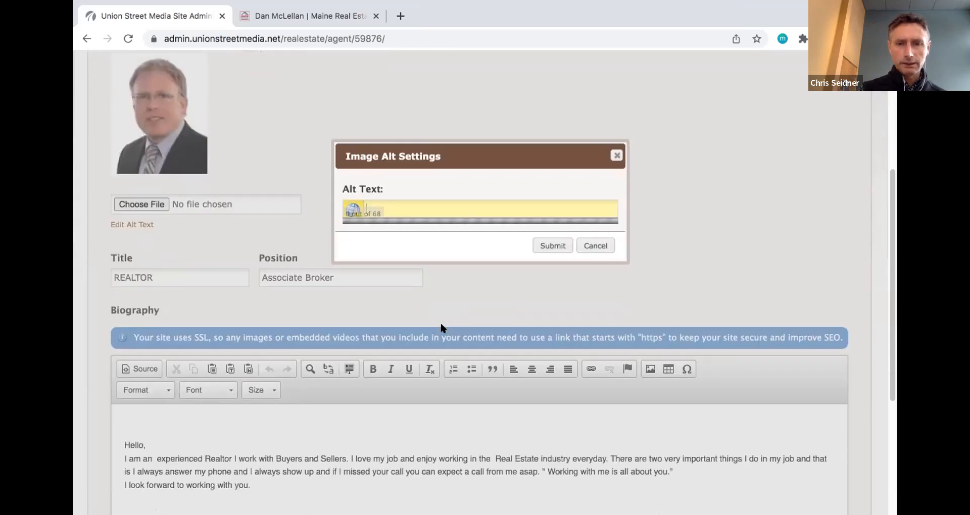
scroll(440, 327, down, 3)
scroll(441, 327, up, 10)
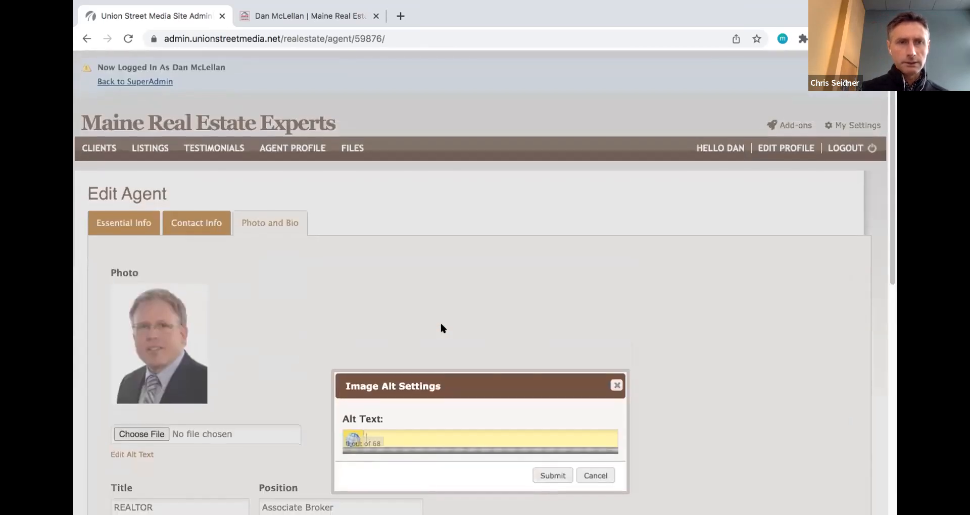
scroll(440, 327, down, 2)
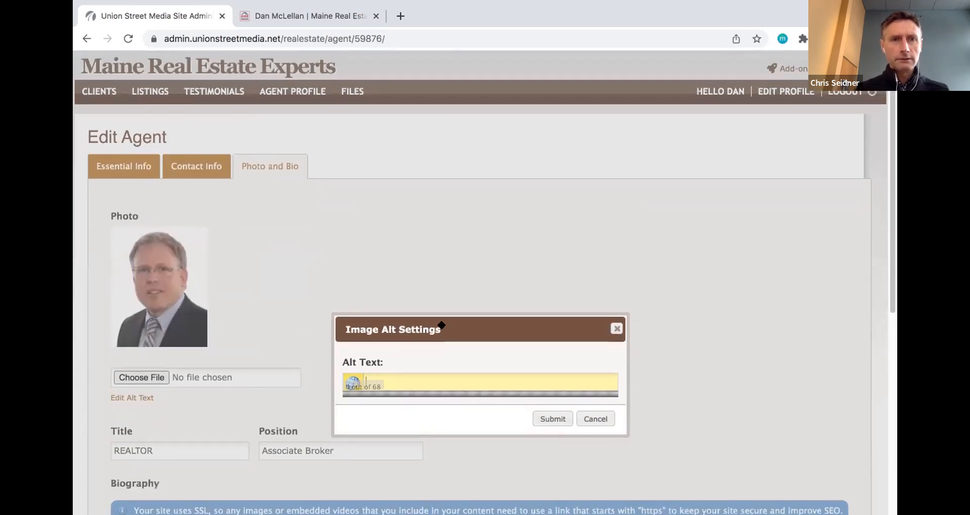
scroll(441, 325, up, 2)
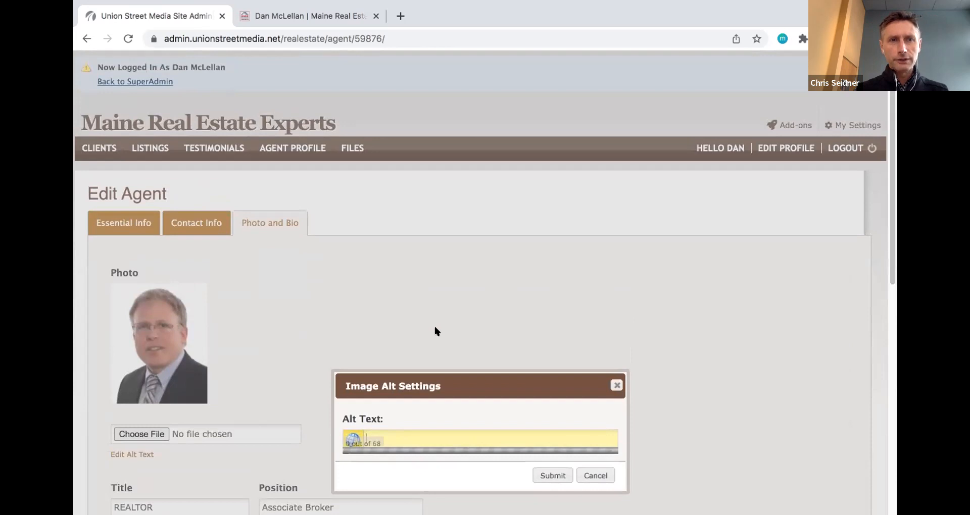
scroll(435, 328, down, 1)
text(Photo)
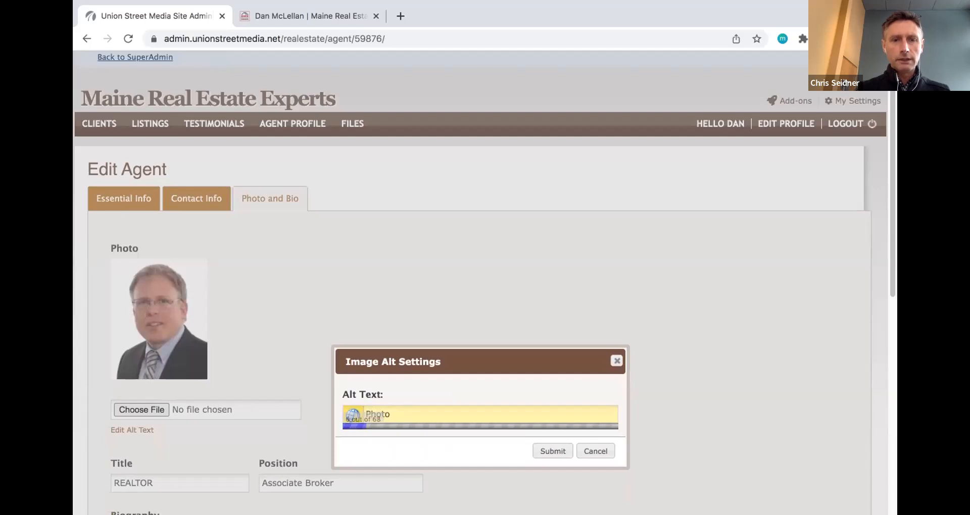
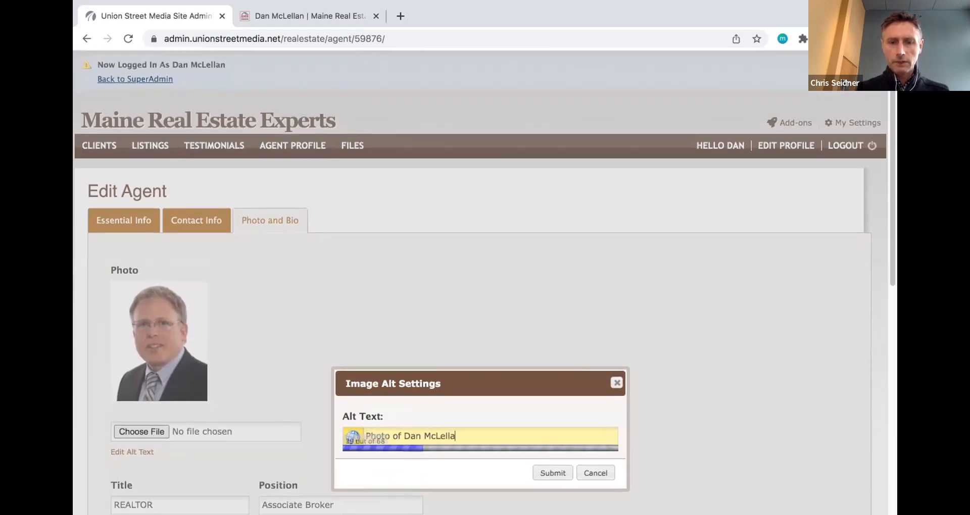
click(542, 473)
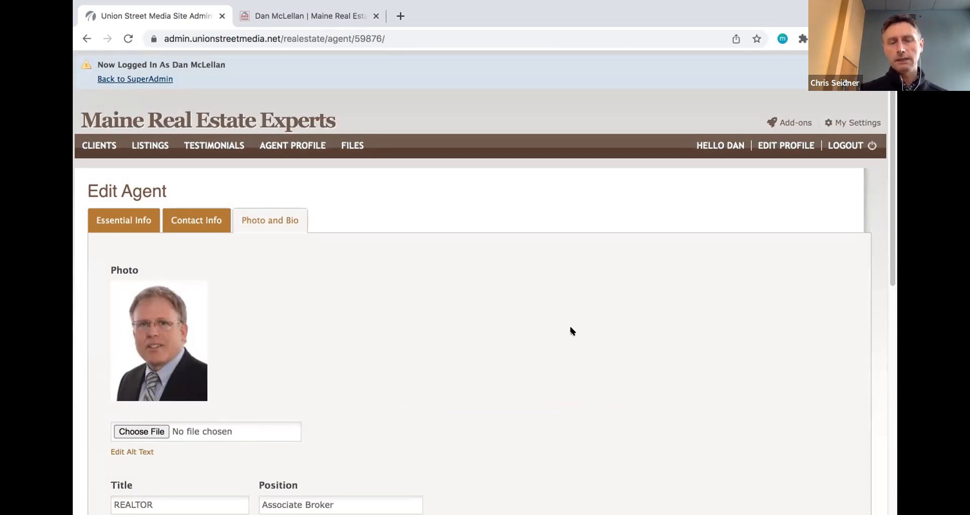
- Scroll down to the Biography editor and place the cursor in the biography text
scroll(522, 342, down, 2)
scroll(523, 341, down, 4)
scroll(524, 342, down, 1)
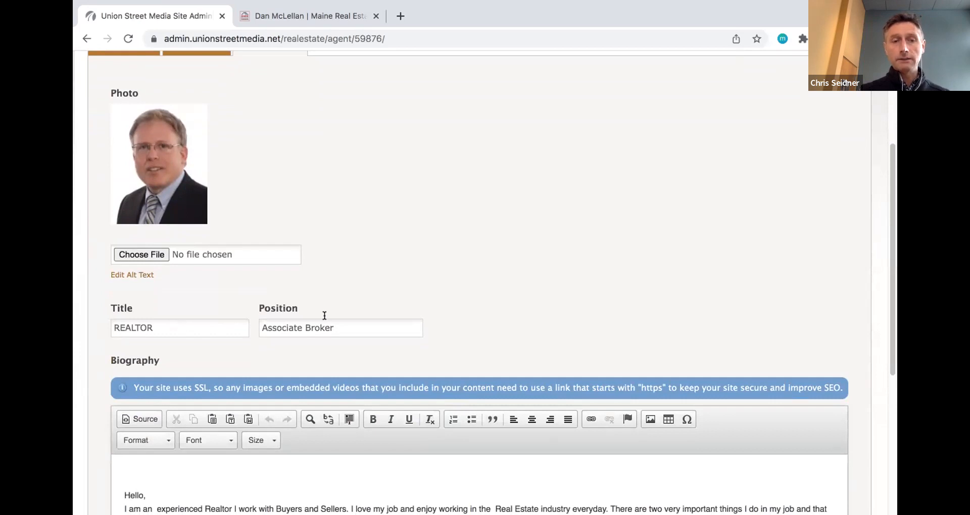
scroll(323, 319, down, 1)
scroll(323, 319, down, 3)
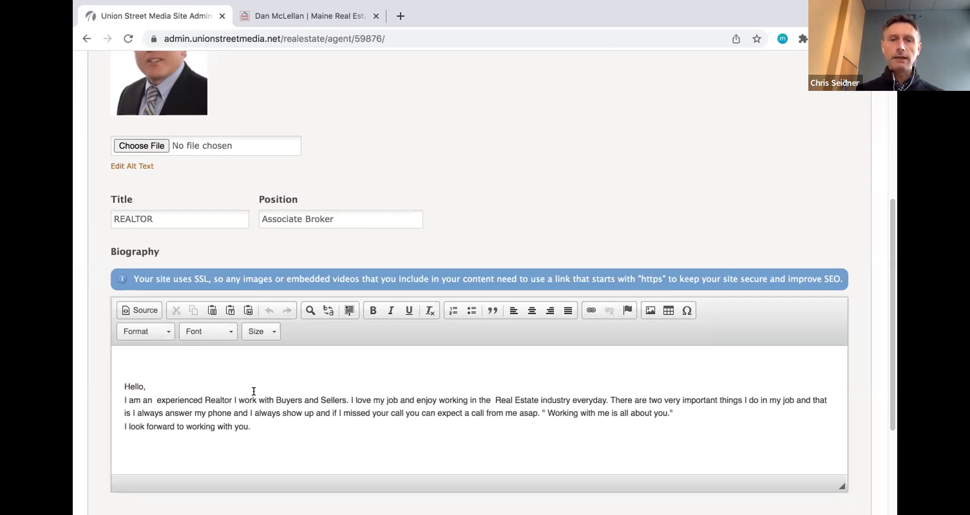
scroll(244, 428, down, 1)
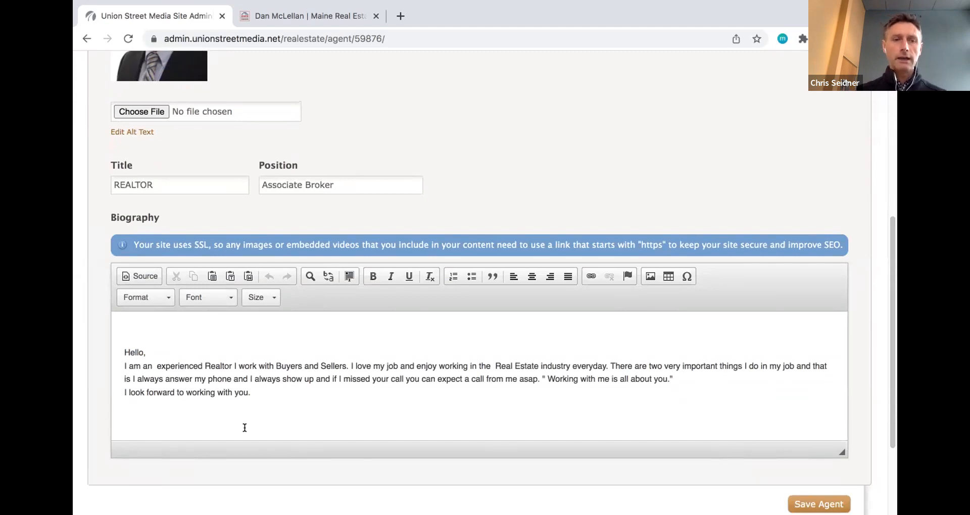
click(219, 366)
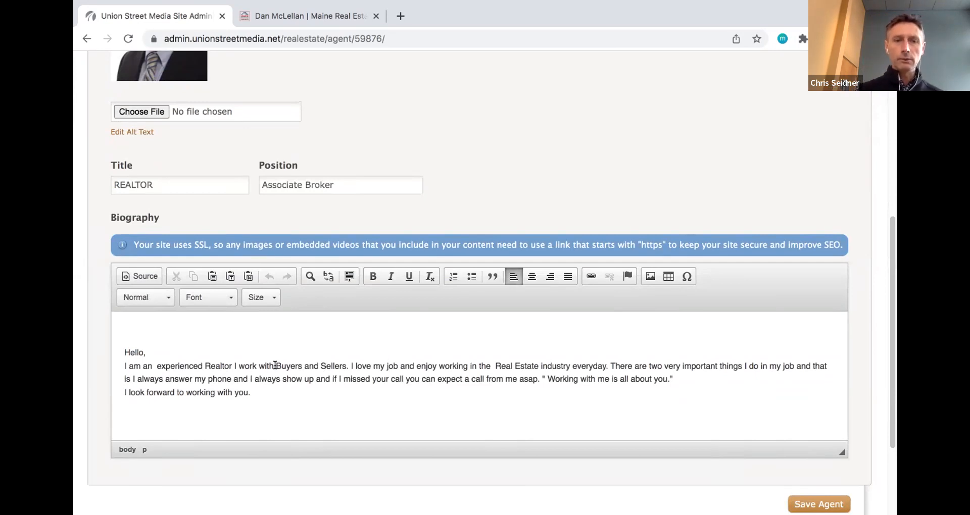
- Try Comic Sans MS on 'Buyers and Sellers' in the biography, then revert it to Arial
drag(276, 365, 343, 360)
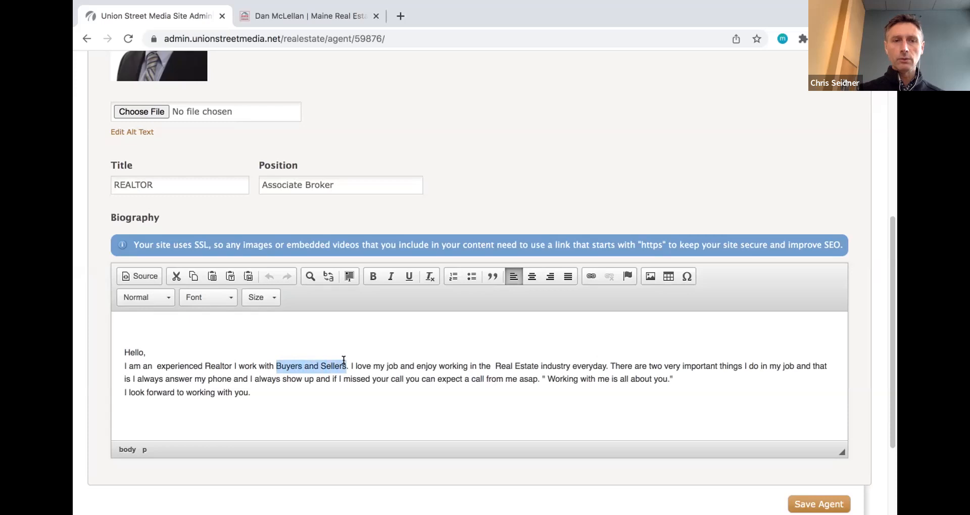
click(228, 297)
click(222, 342)
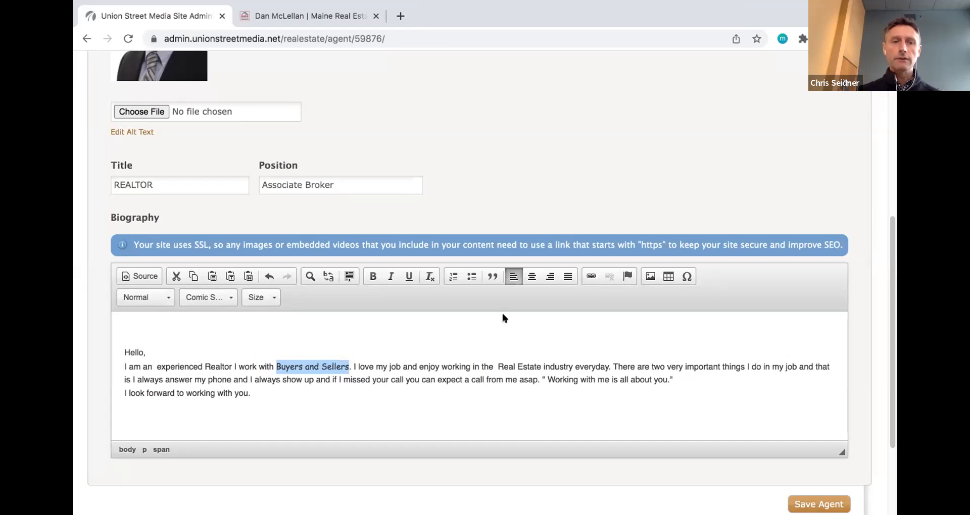
click(228, 298)
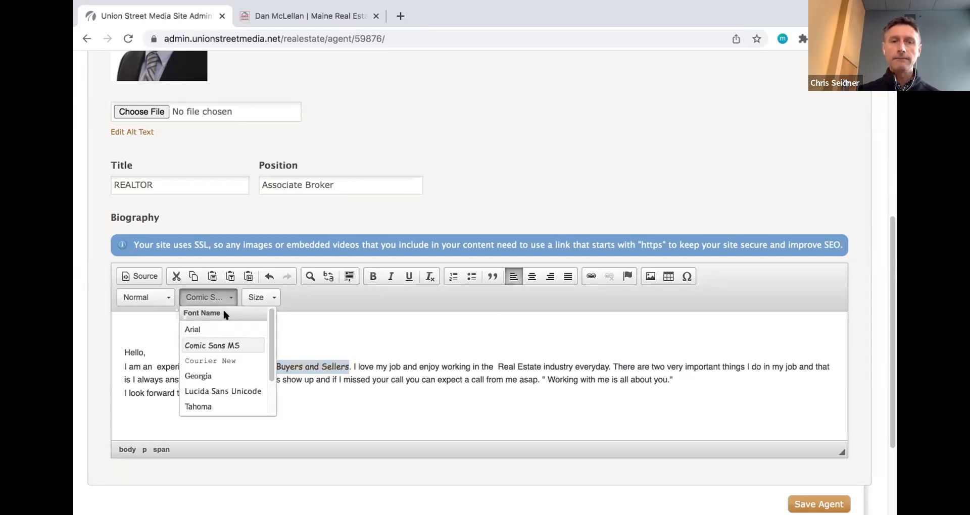
click(224, 329)
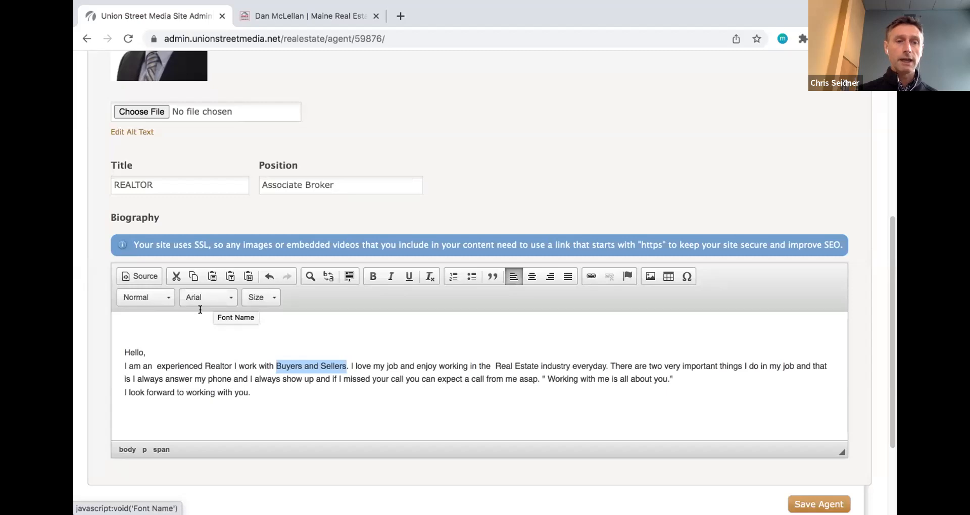
click(260, 387)
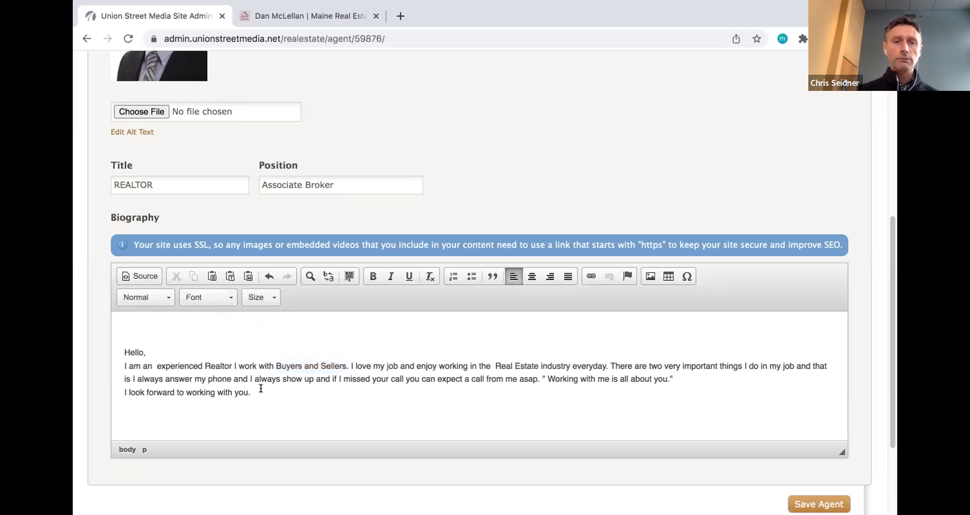
scroll(260, 388, down, 1)
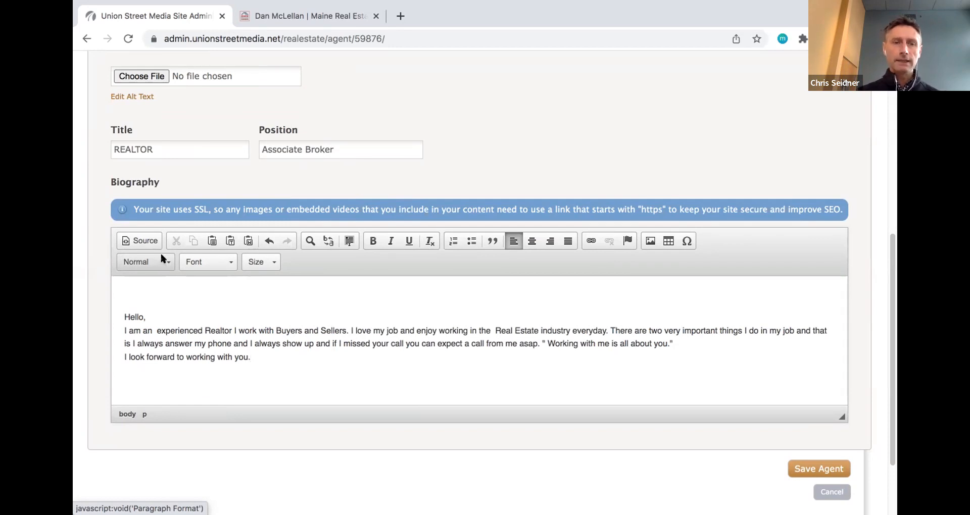
- Review the agent's live three-part bio on the Maine Real Estate Experts public profile page
click(262, 16)
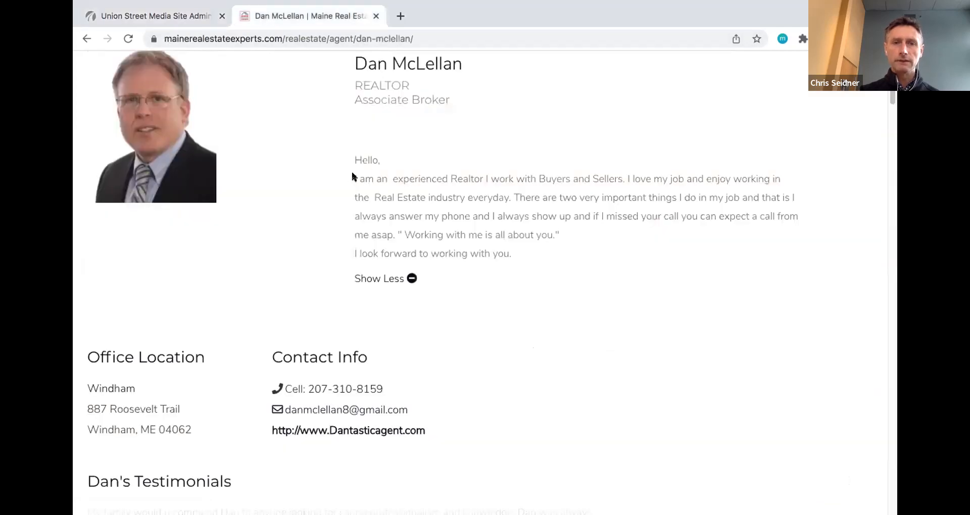
drag(355, 178, 562, 233)
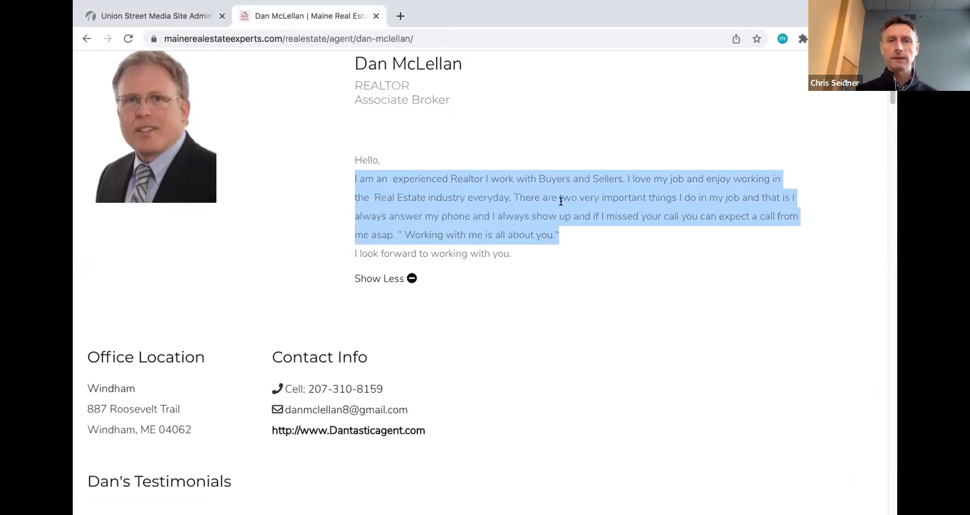
click(560, 201)
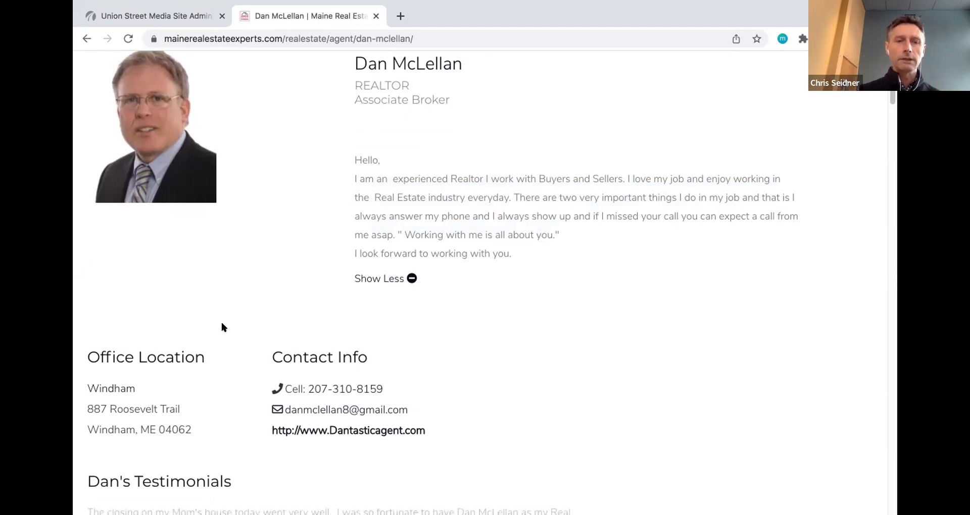
- Back in the admin biography editor, type 'About Me' on a new line below the closing sentence
click(160, 16)
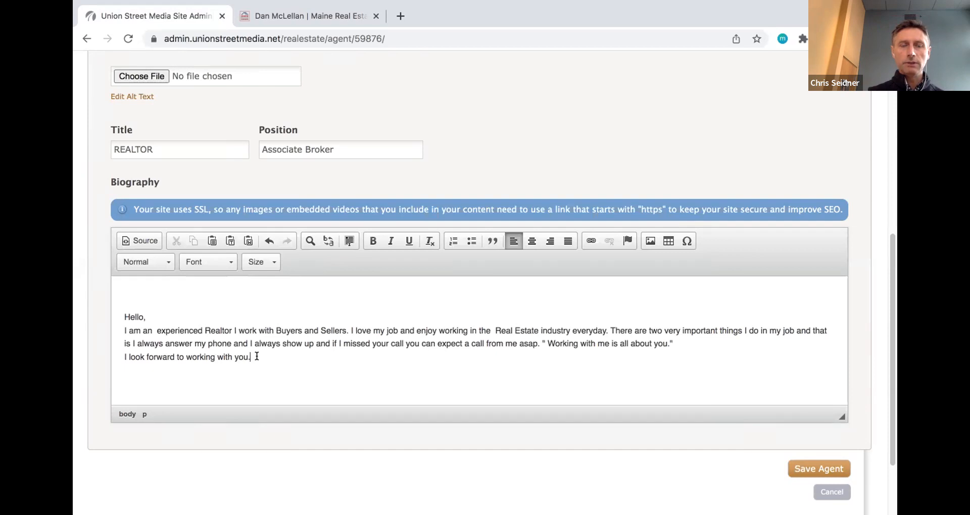
key(Return)
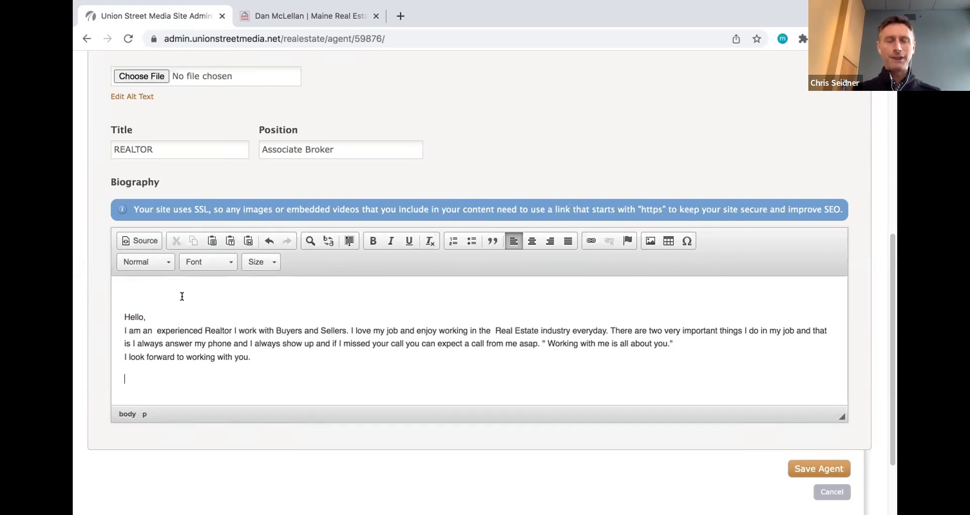
text(A)
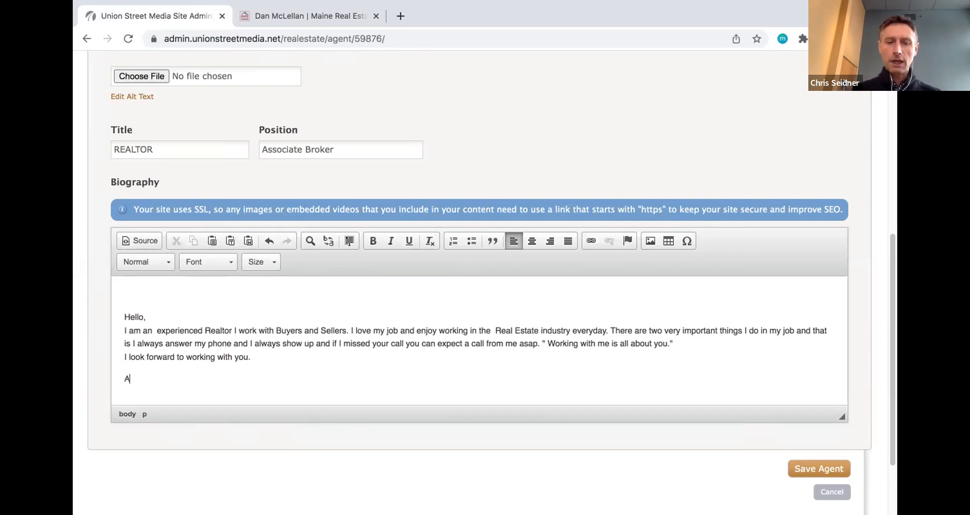
text(bout Me)
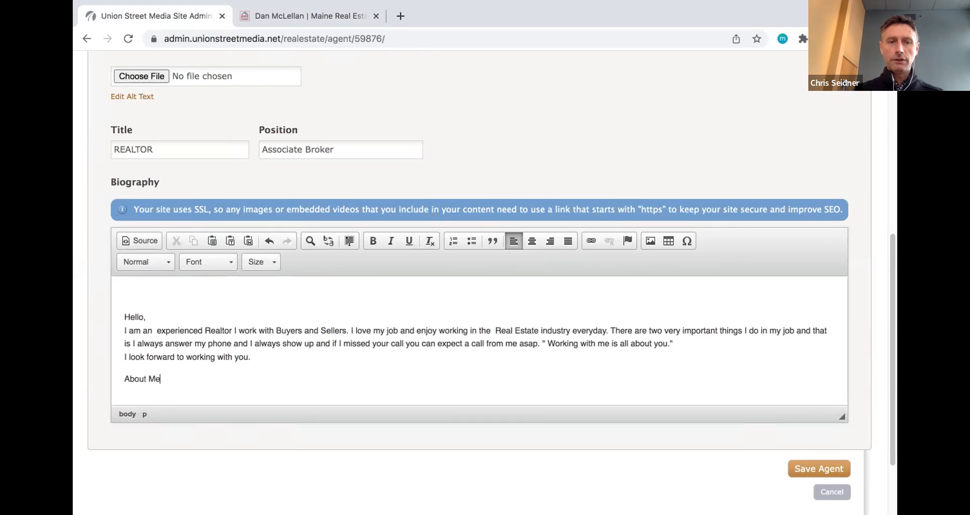
- Format 'About Me' as Heading 3 and start a Normal paragraph beneath it
drag(160, 378, 119, 376)
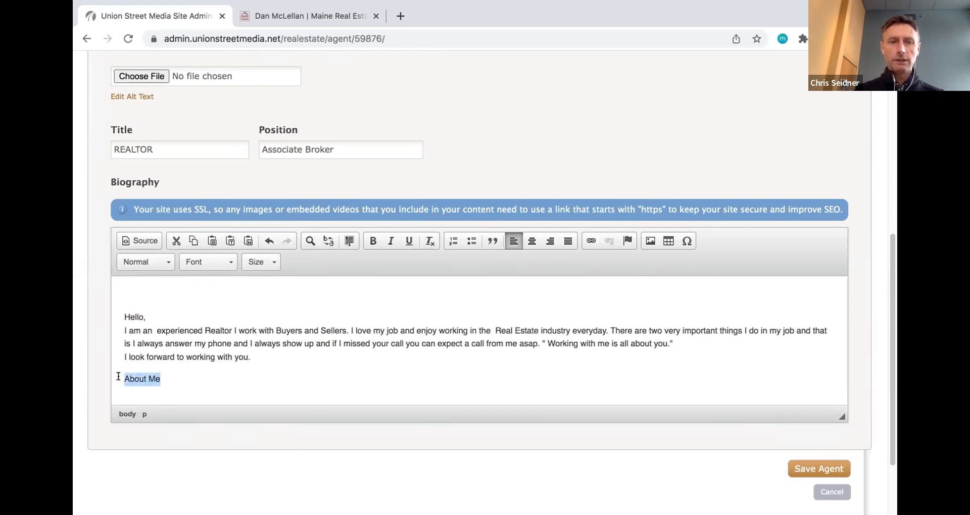
click(167, 263)
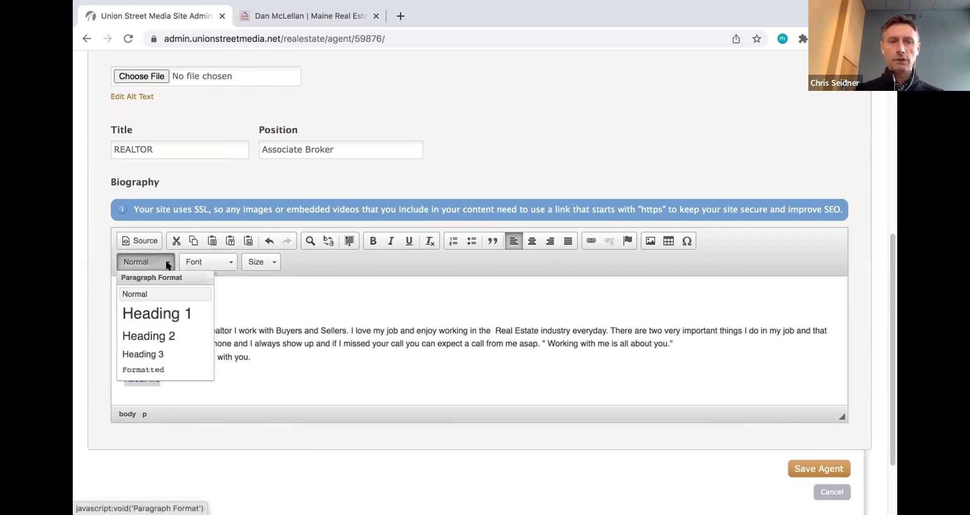
click(147, 355)
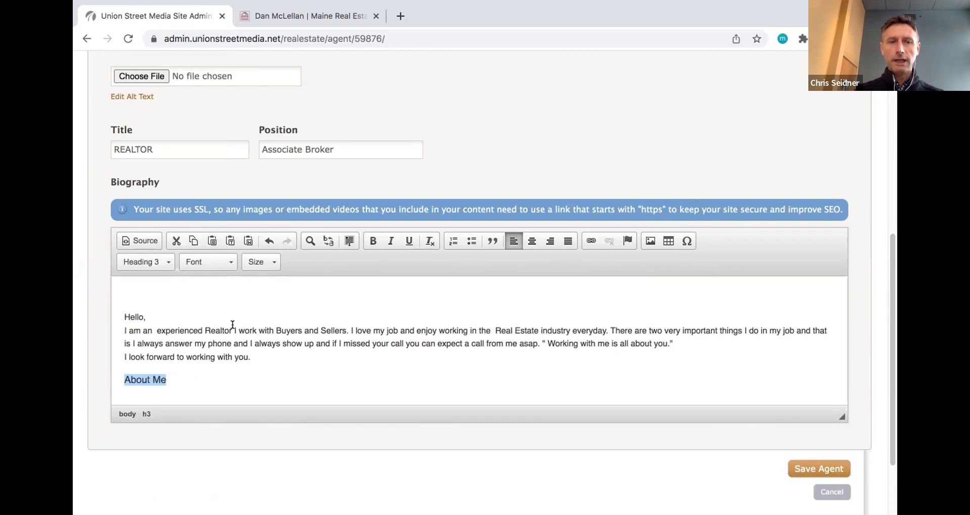
click(153, 263)
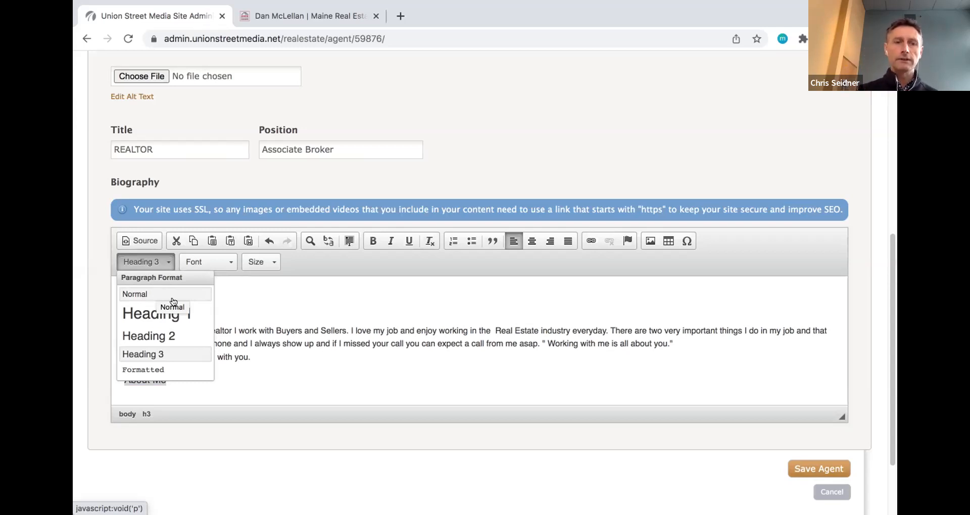
click(220, 379)
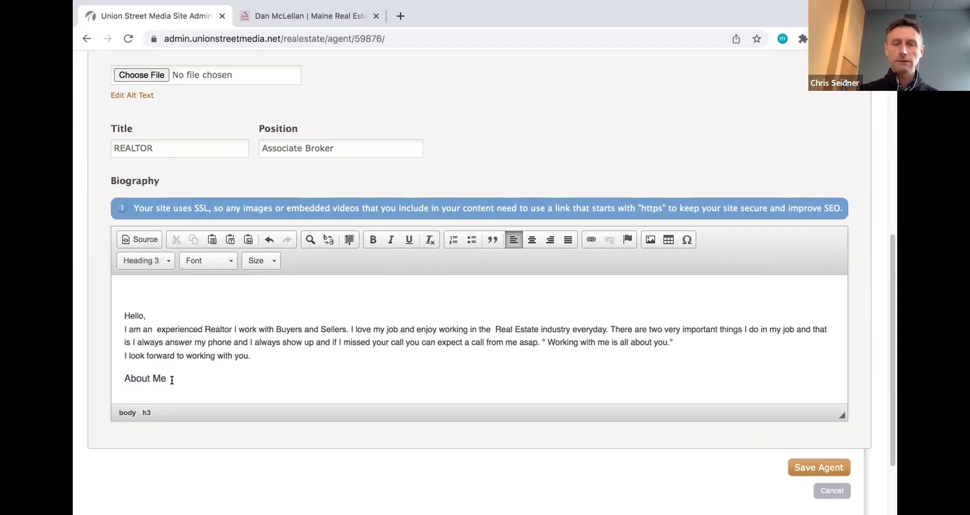
key(Return)
scroll(182, 343, down, 1)
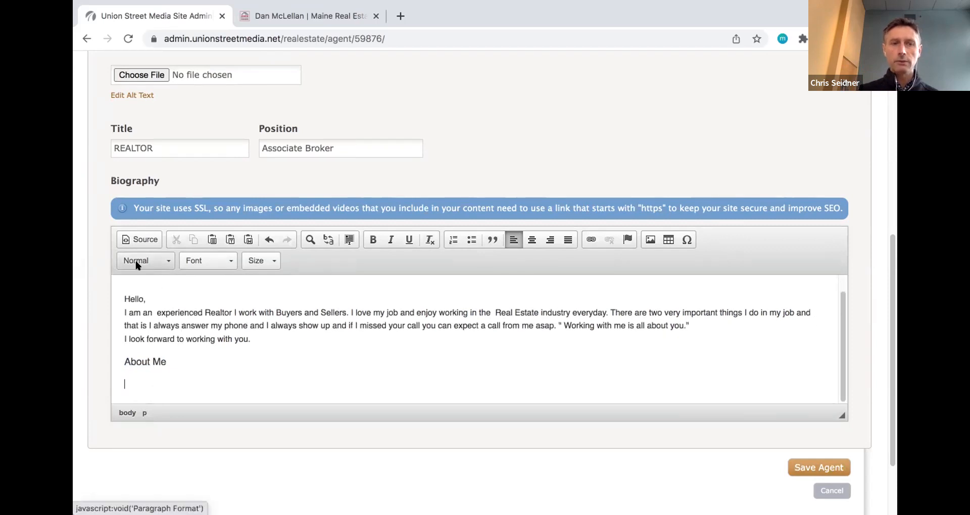
- Write 'This is section is about' under About Me and add a Heading 3 'Buyers' heading
text(This is )
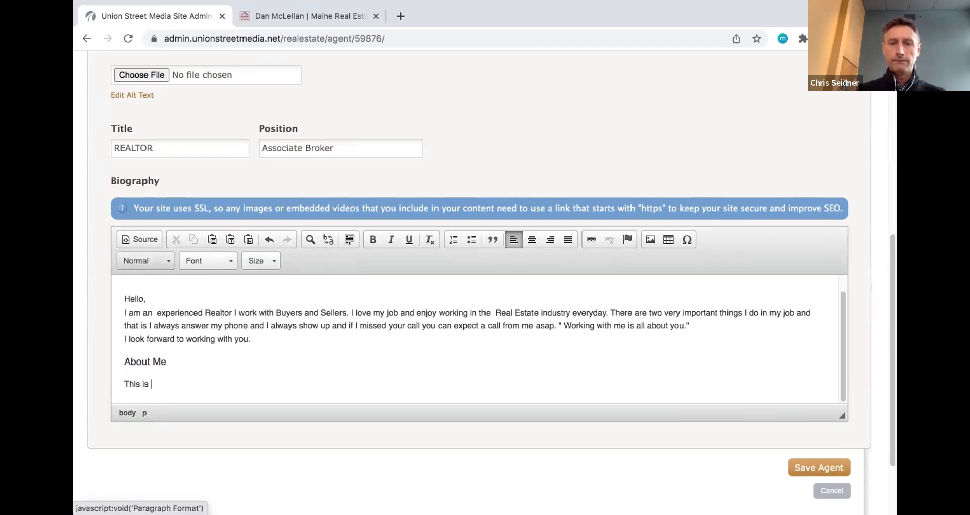
text(section is about)
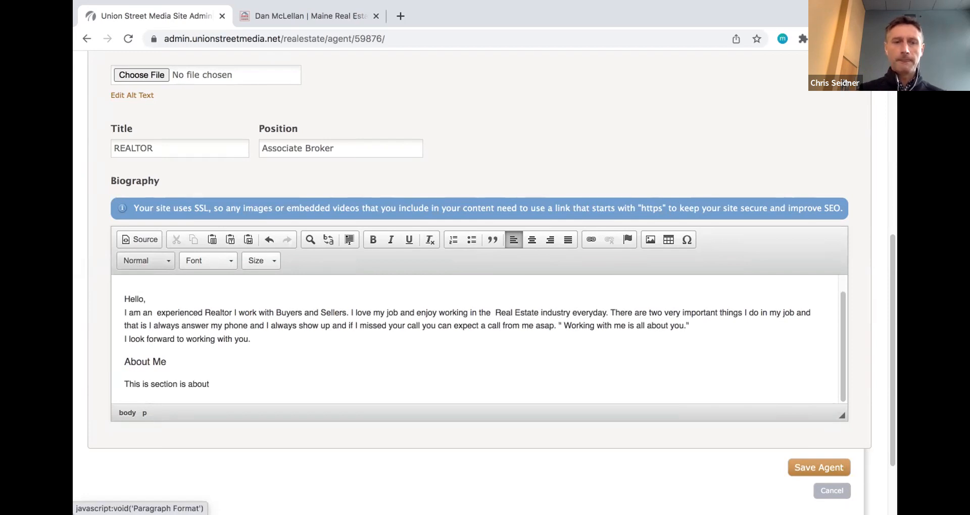
key(Return)
text(Buyer)
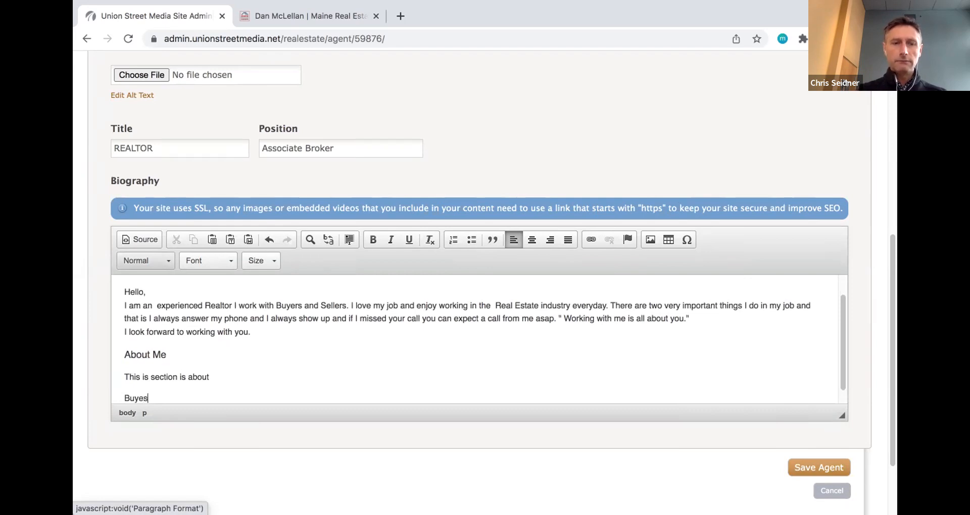
text(s)
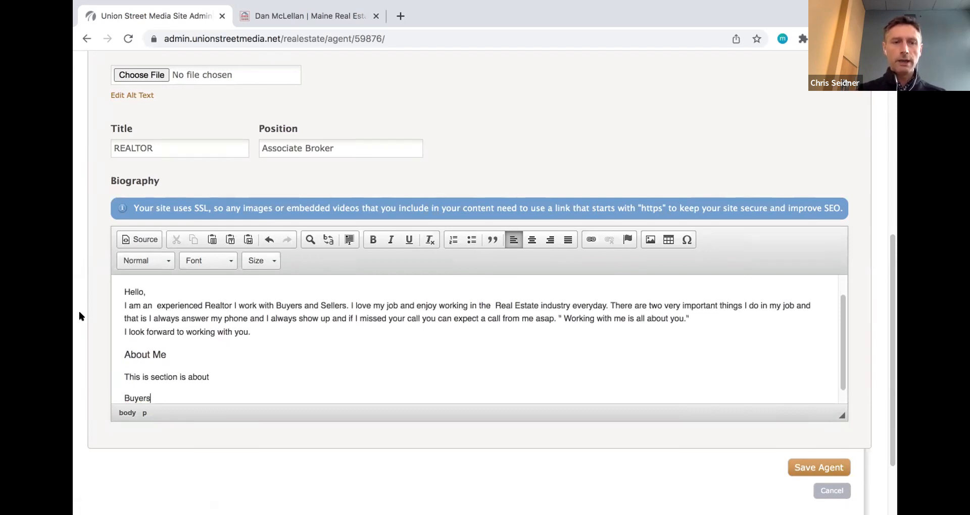
double_click(132, 393)
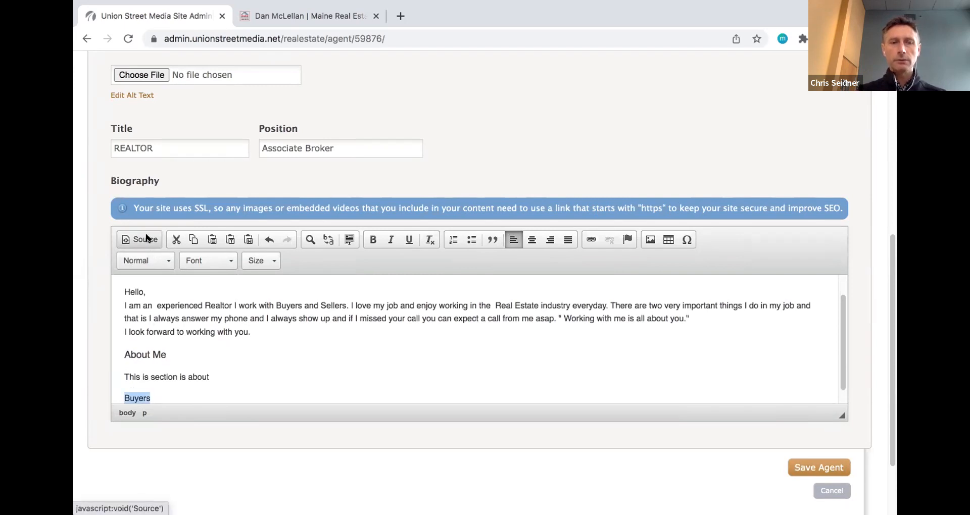
click(153, 262)
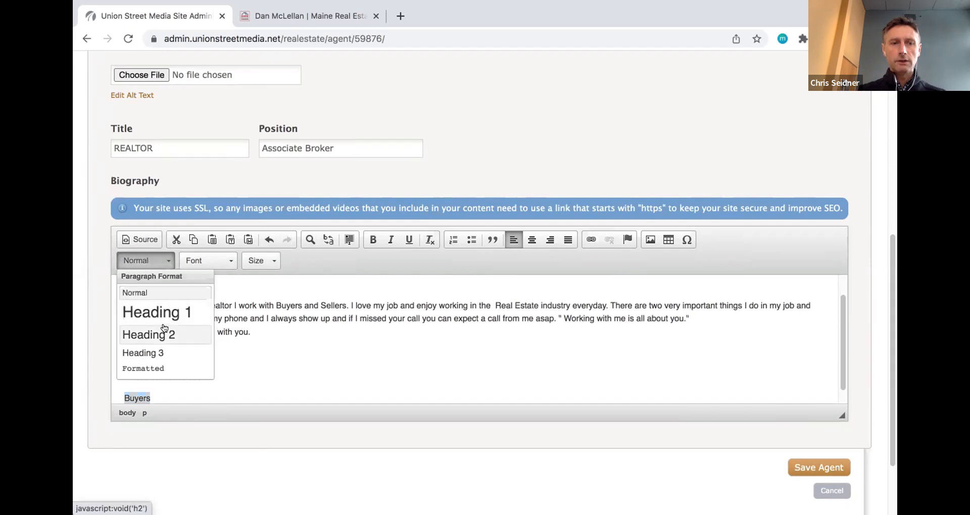
click(165, 352)
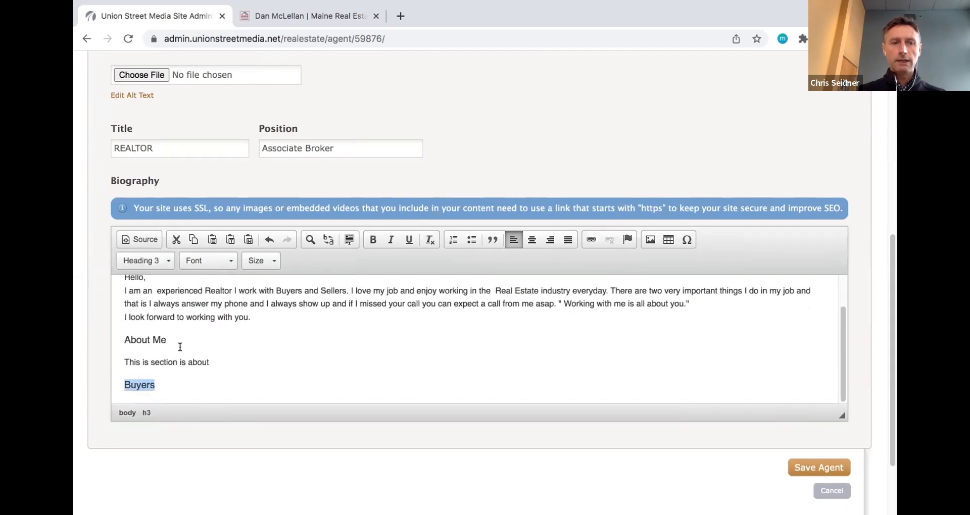
- Add 'This section is about buyers' under Buyers, then a Heading 3 'Sellers' heading
click(167, 386)
key(Return)
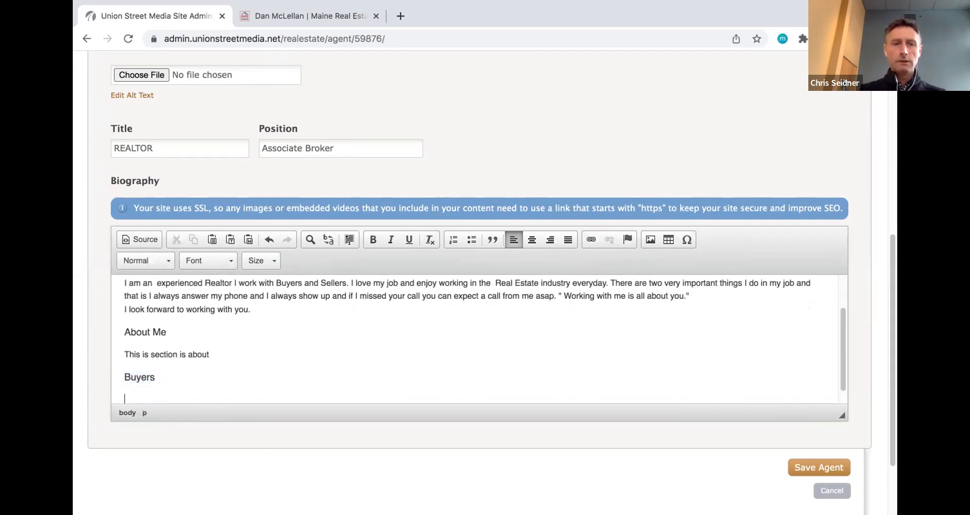
text(T)
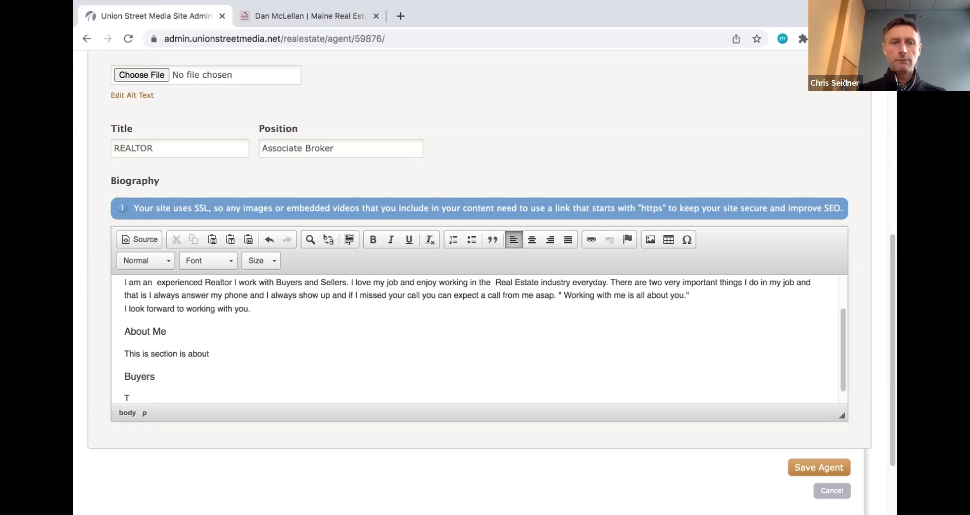
text(his sect)
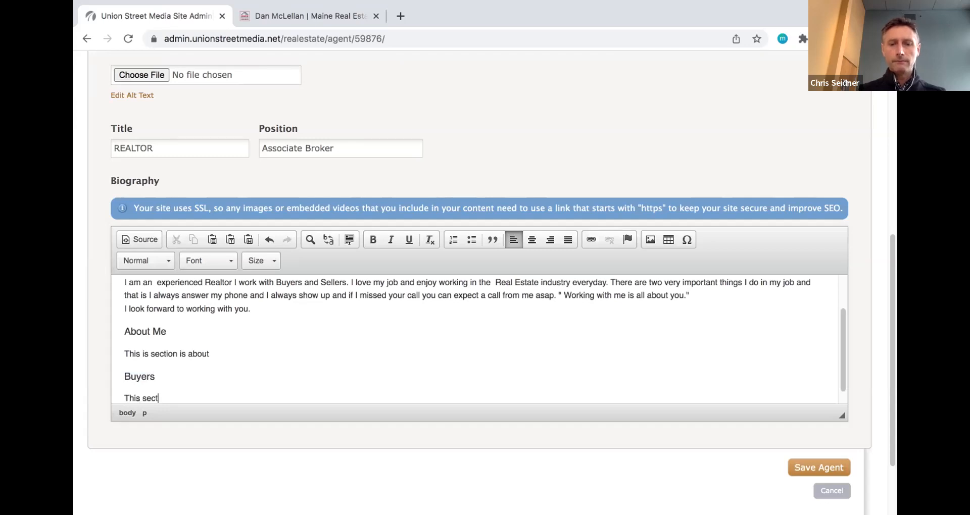
text(ion is about buyers)
key(Return)
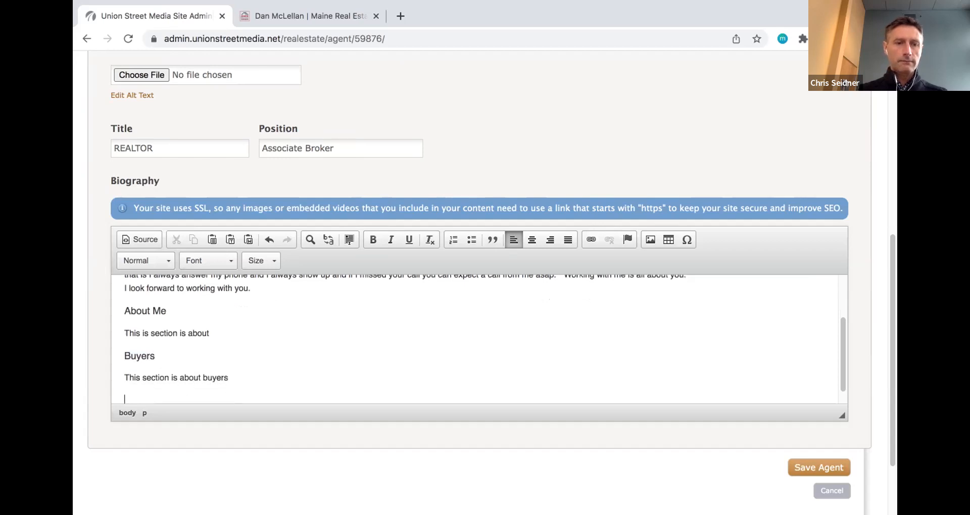
text(Sellers)
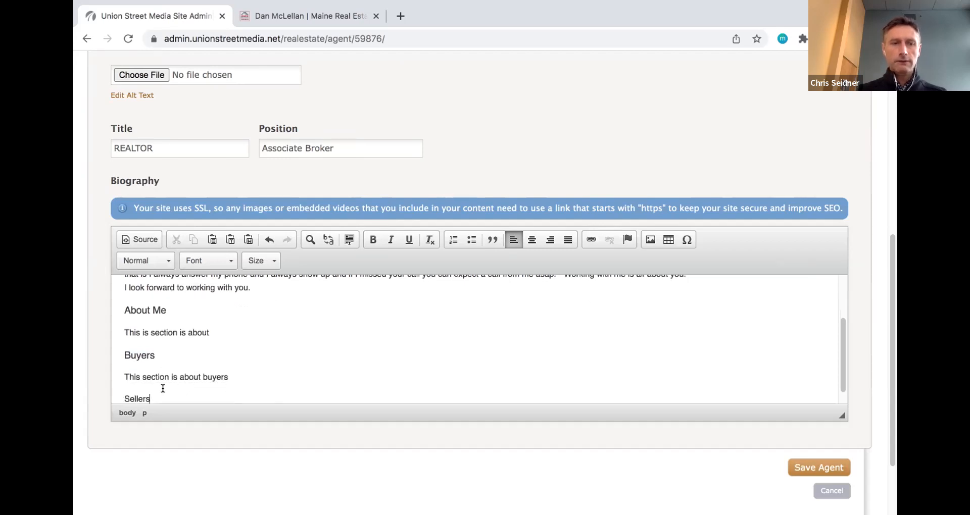
double_click(129, 397)
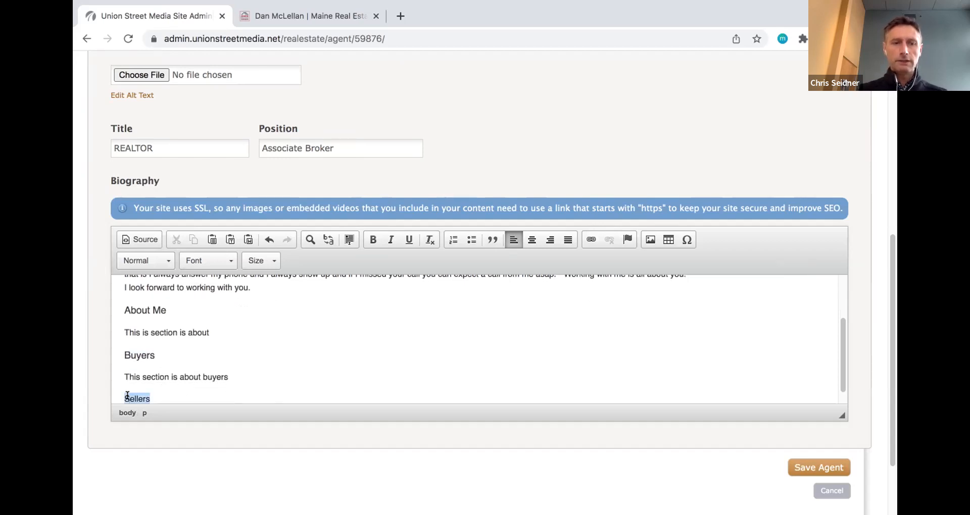
click(166, 259)
click(169, 352)
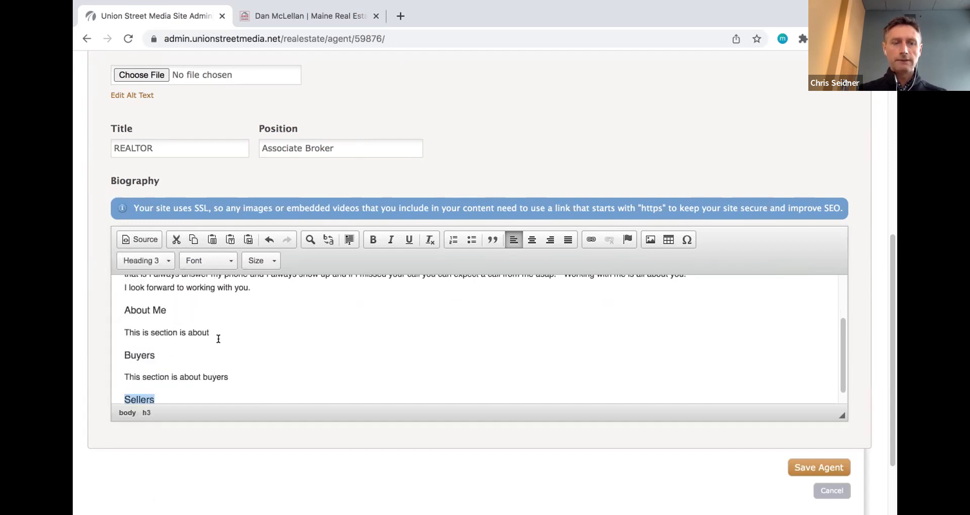
- Add the paragraph 'This section is about Sellers' under the Sellers heading
click(190, 383)
key(Return)
text(This)
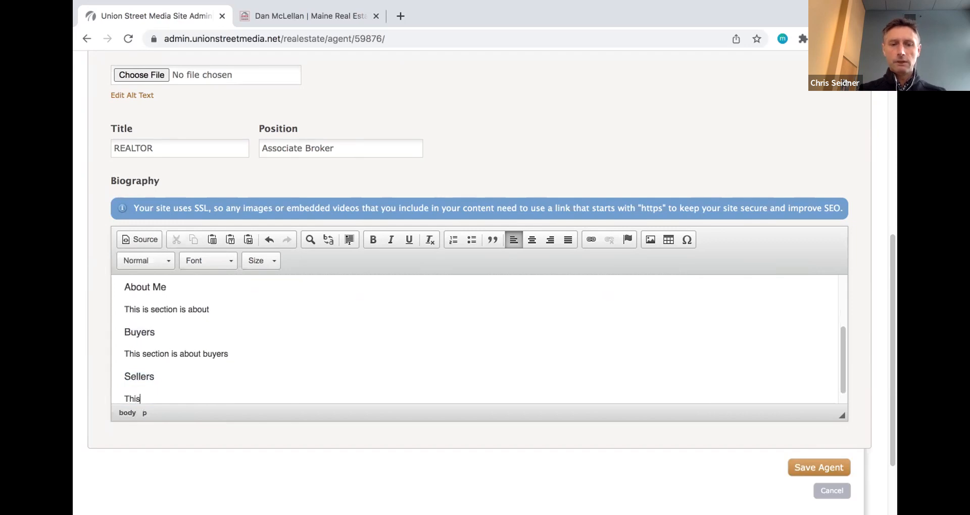
text( section )
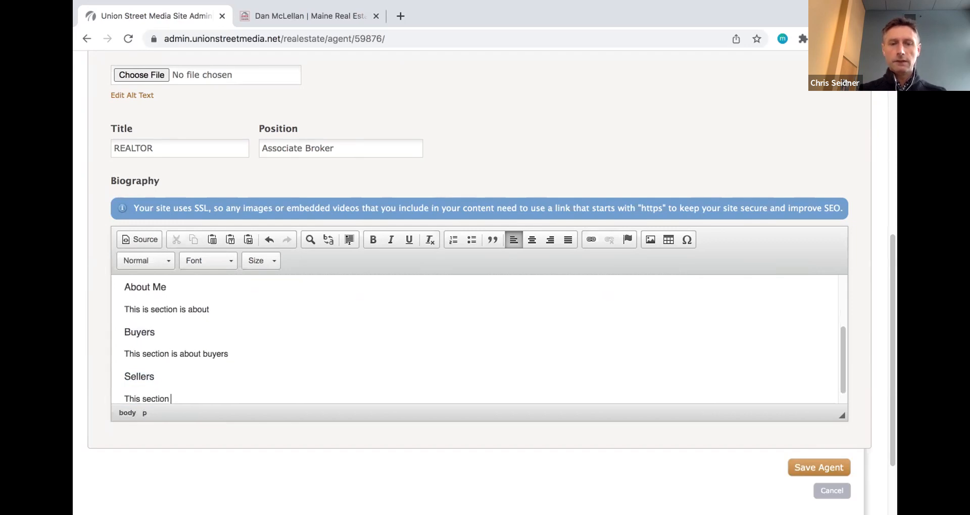
text(is about Sellers)
scroll(202, 364, down, 1)
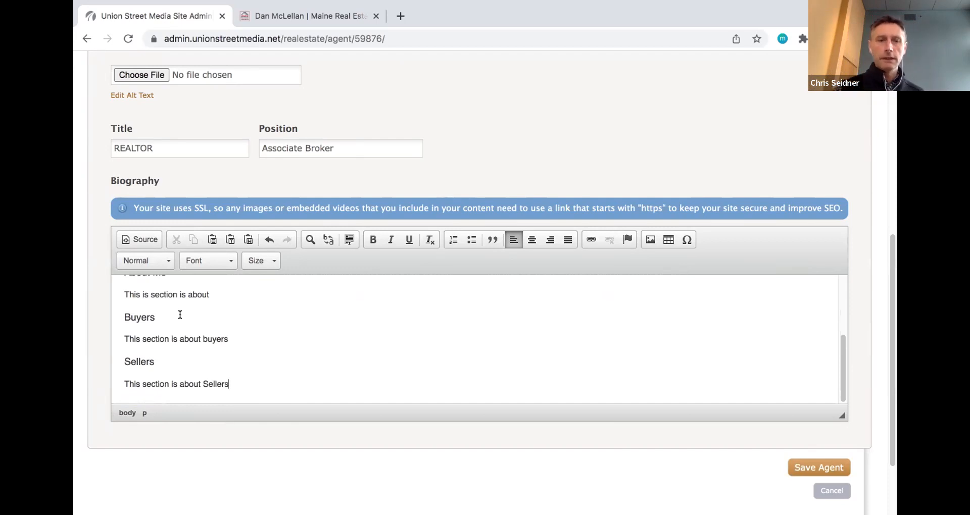
scroll(180, 315, down, 1)
- Add a 'Living in Maine' line and format it as Heading 3
text(My l)
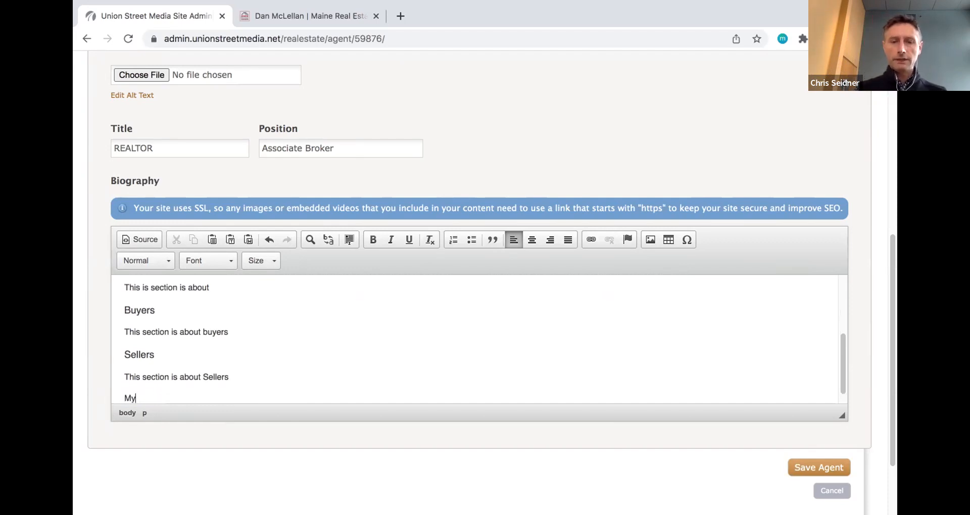
key(BackSpace)
key(BackSpace)
key(BackSpace)
key(BackSpace)
text(thought son)
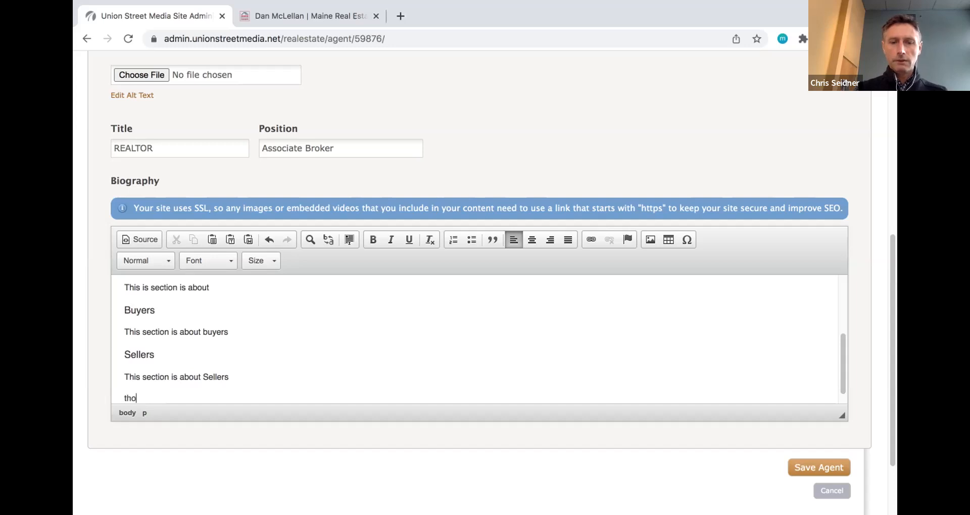
key(BackSpace)
key(BackSpace)
key(BackSpace)
key(BackSpace)
key(BackSpace)
key(BackSpace)
key(BackSpace)
key(BackSpace)
key(BackSpace)
key(BackSpace)
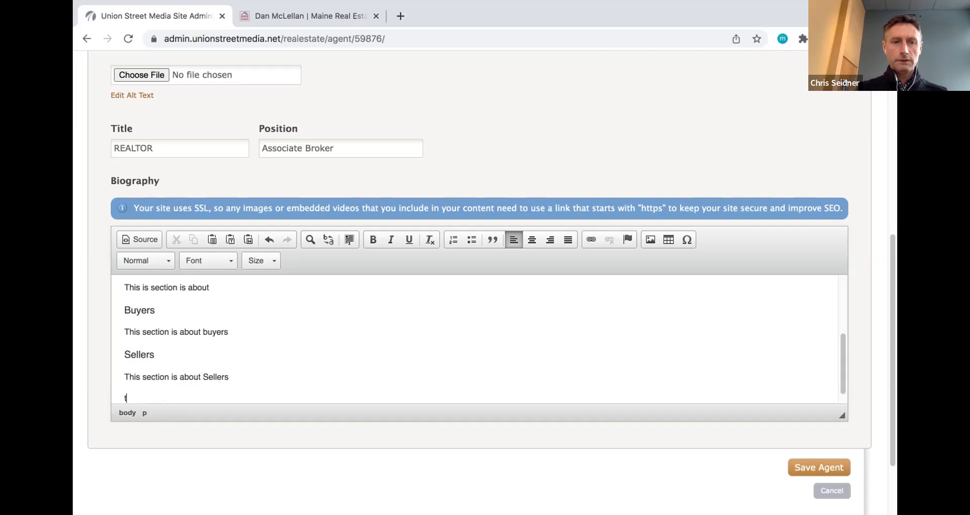
text(Living )
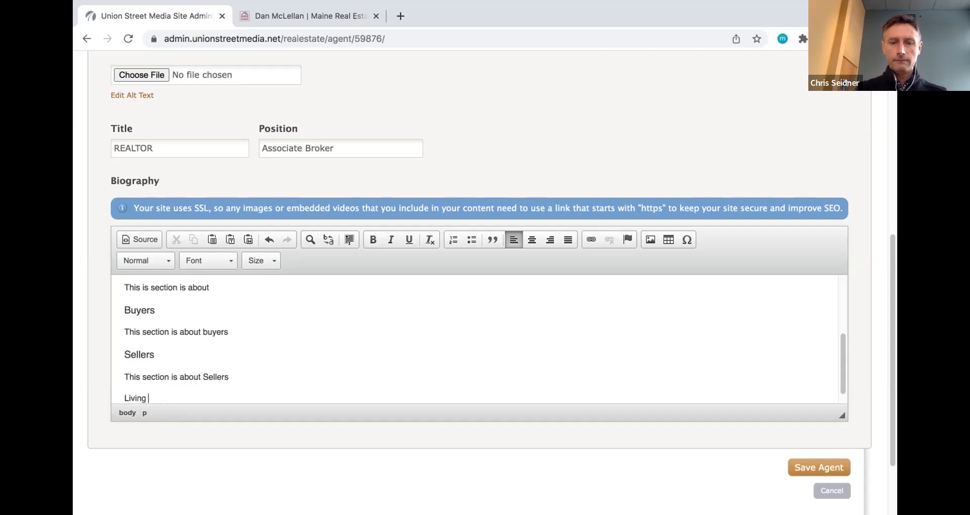
text(in Maine)
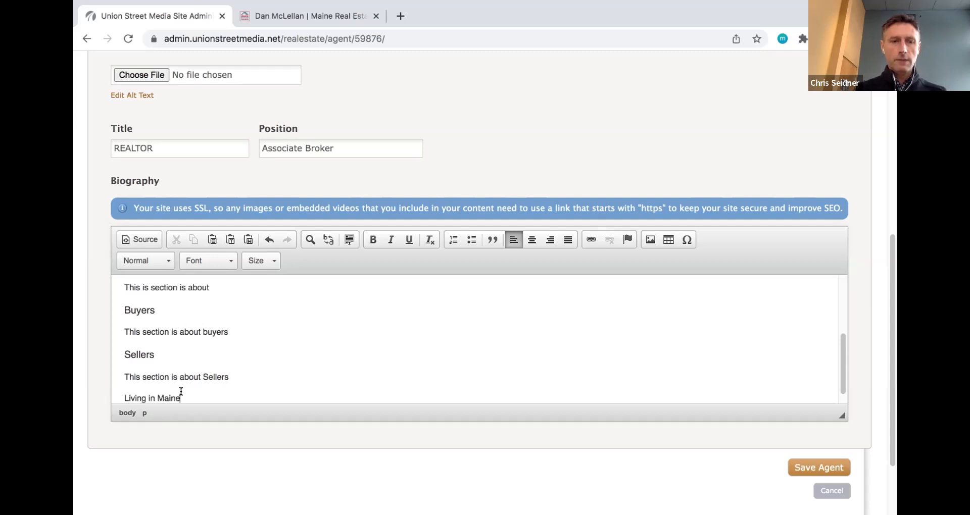
scroll(180, 392, down, 1)
key(shift+Home)
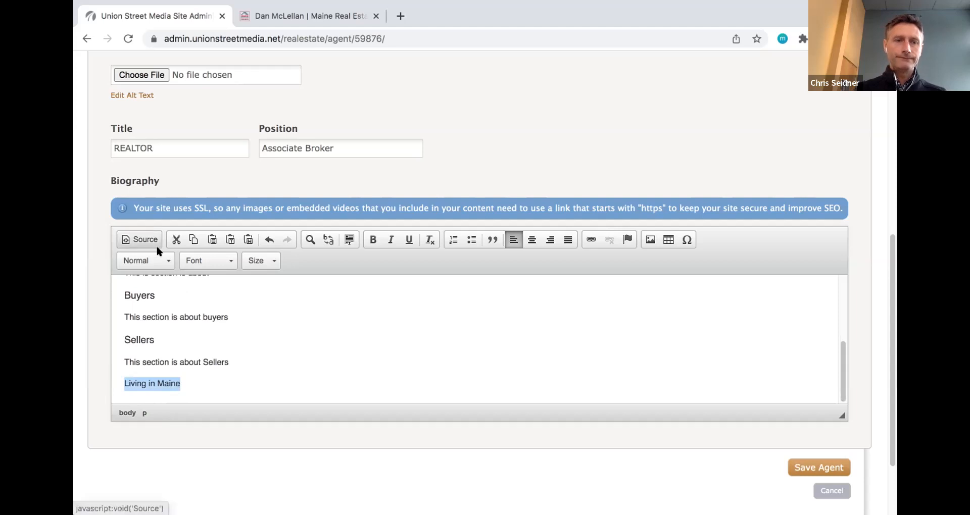
click(160, 259)
click(161, 334)
click(167, 258)
click(162, 352)
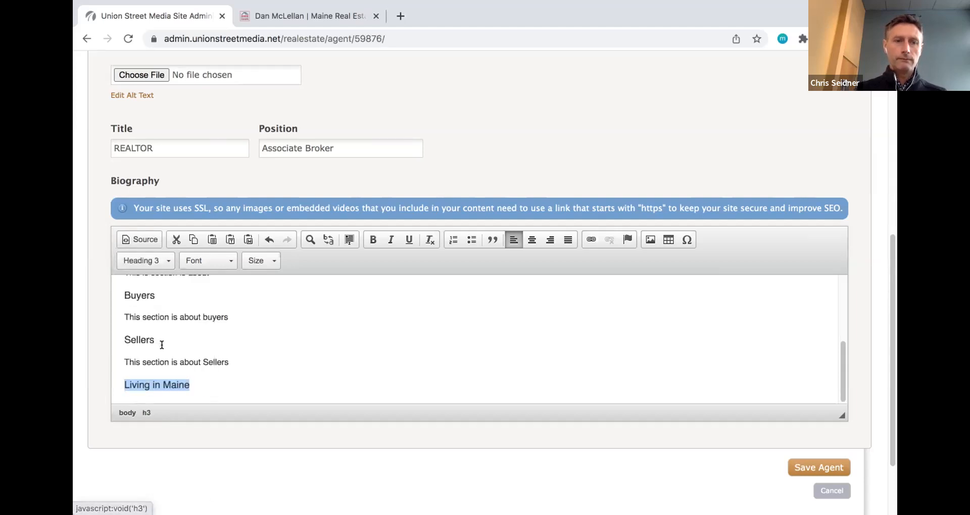
click(211, 380)
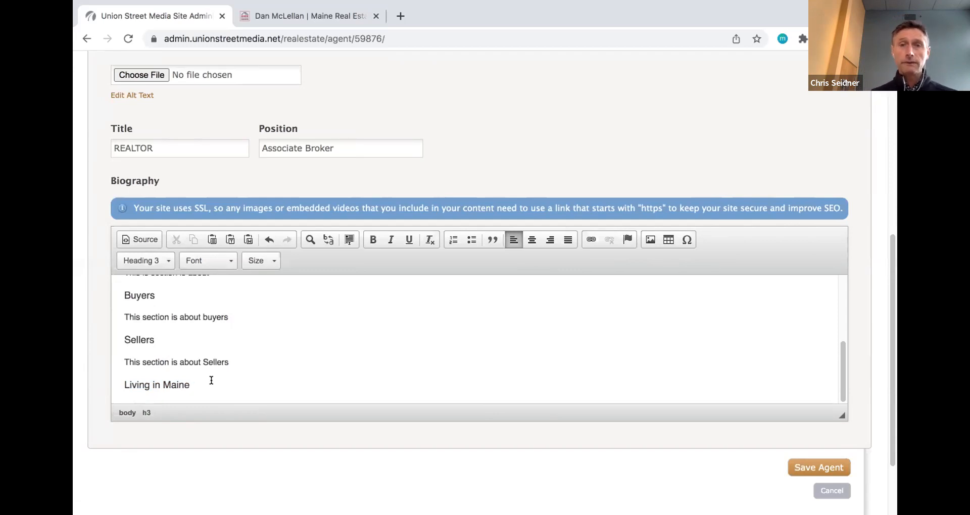
- Add a normal paragraph 'Thoughts on Goshen' under the Living in Maine heading
key(Return)
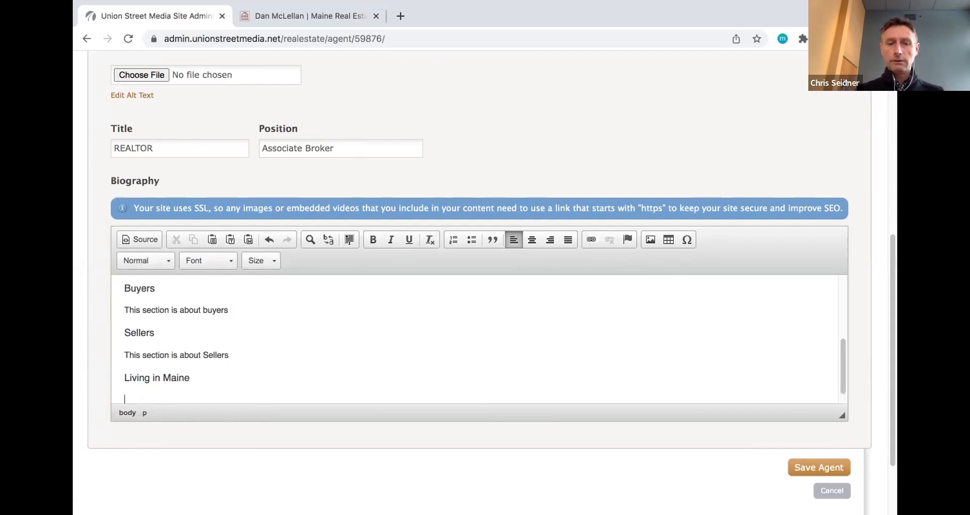
text(Thought)
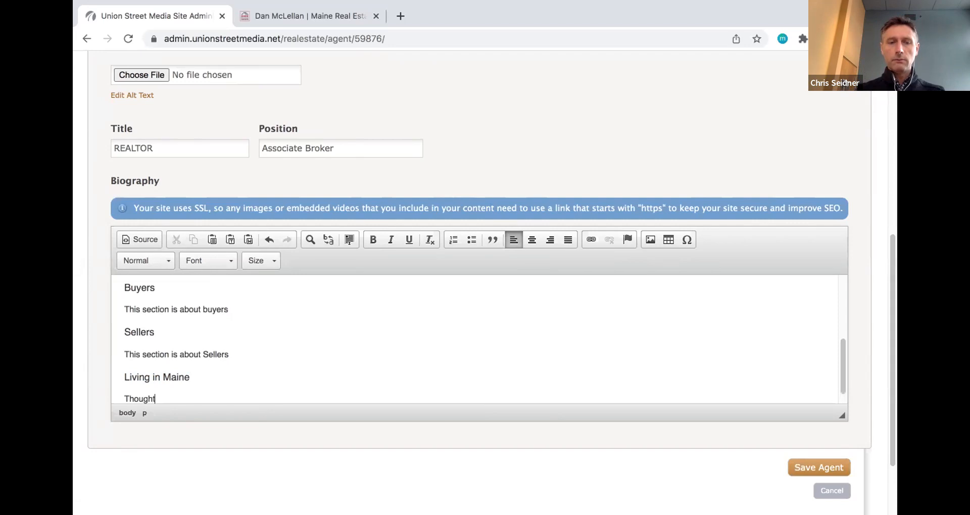
text(s Goshen)
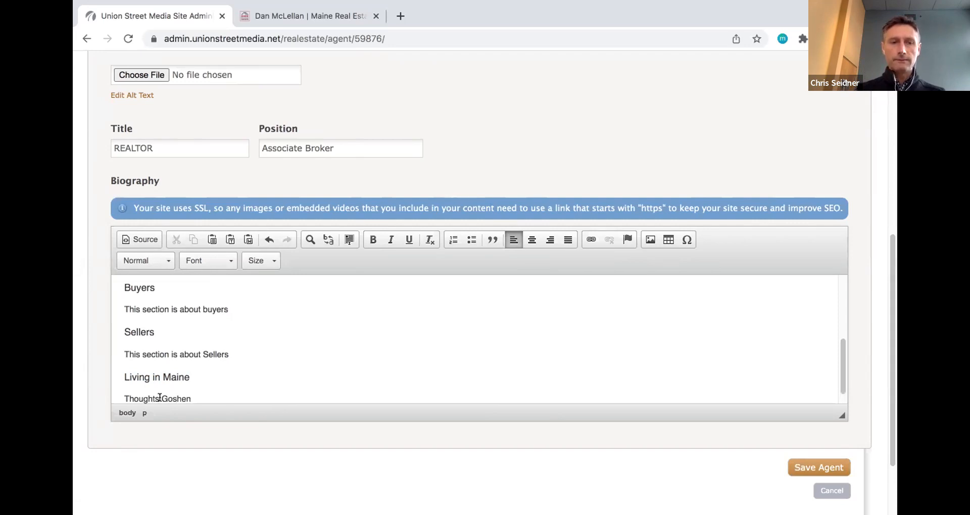
click(161, 399)
text(on)
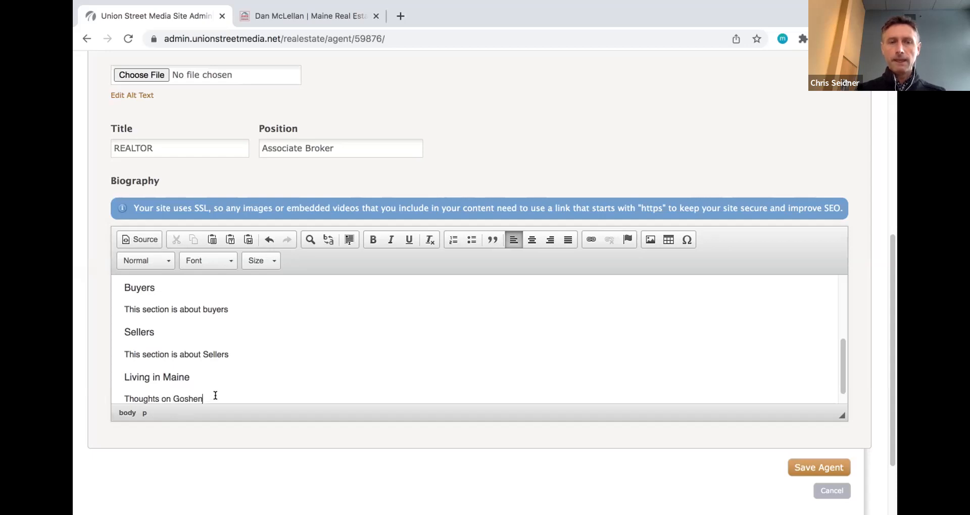
key(Return)
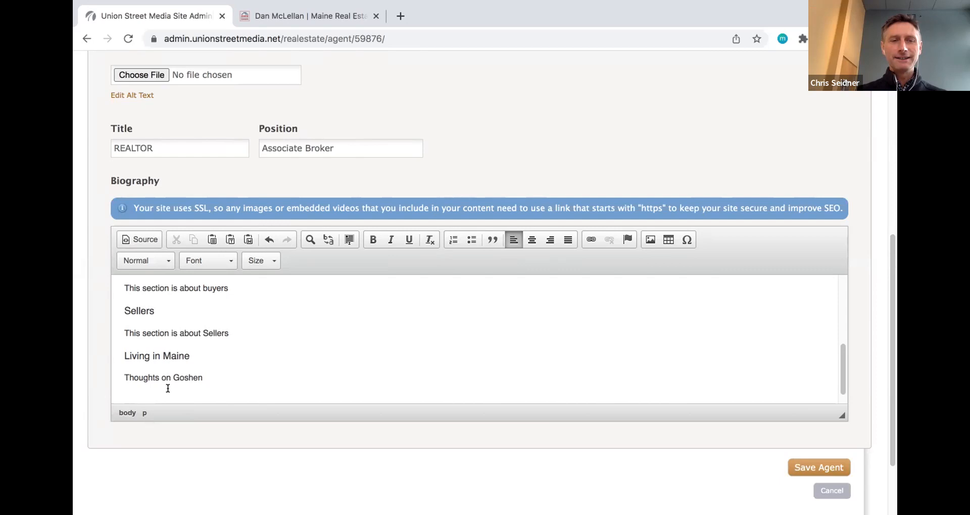
- Replace 'Goshen' with 'York' in the last biography line, making it 'Thoughts on York'
double_click(188, 378)
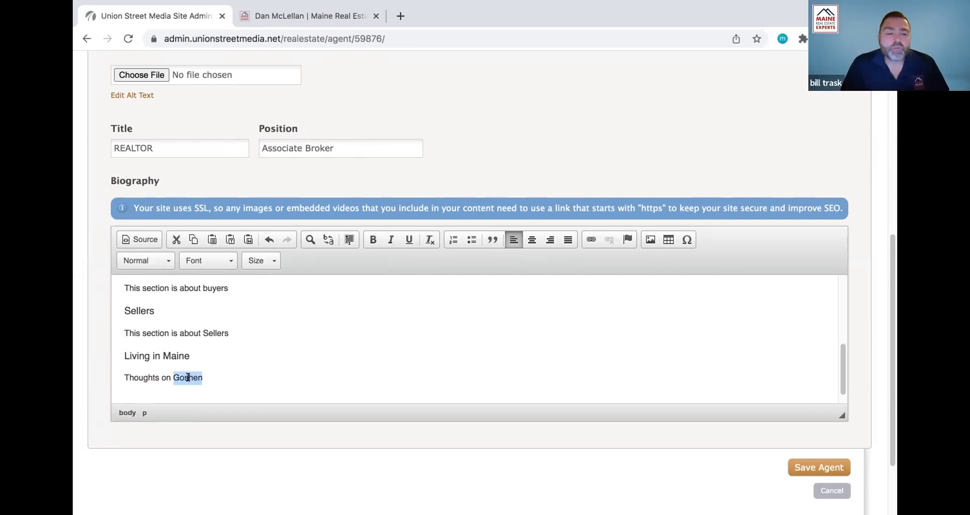
text(Yo)
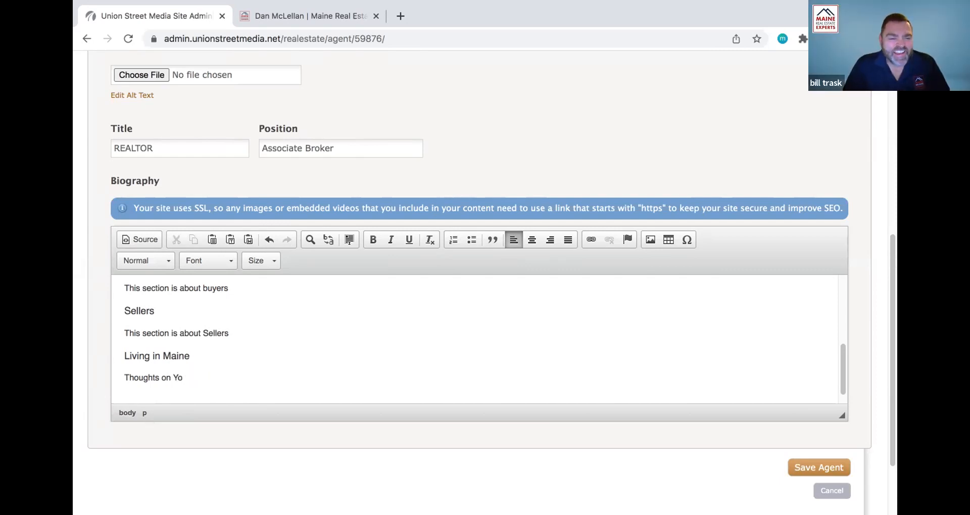
text(rk)
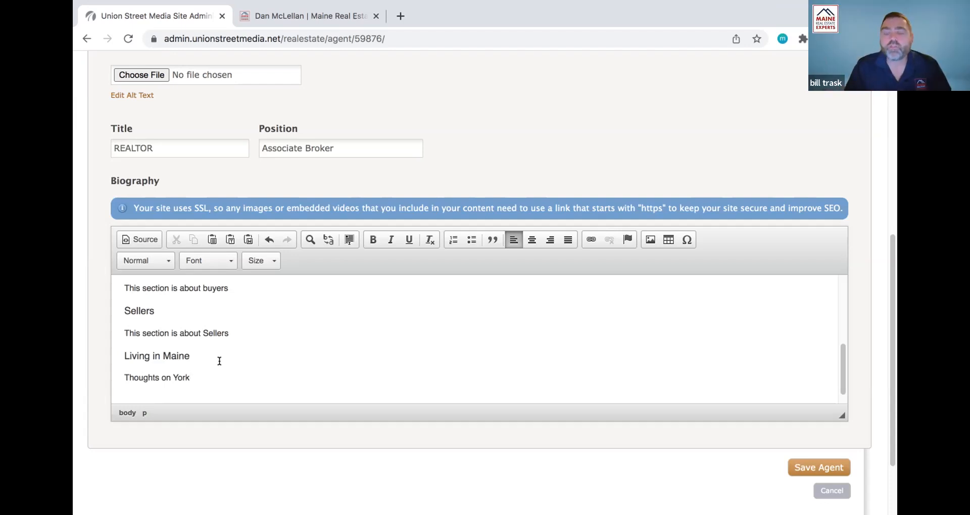
- Go from the agent profile to the Manage Your Listings page for All Agents
scroll(223, 337, up, 1)
scroll(223, 337, down, 1)
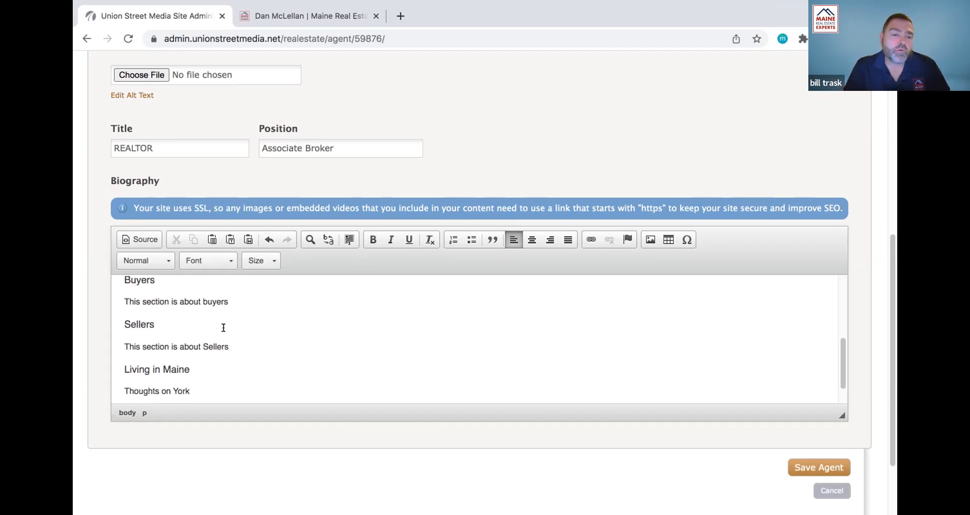
scroll(358, 287, up, 3)
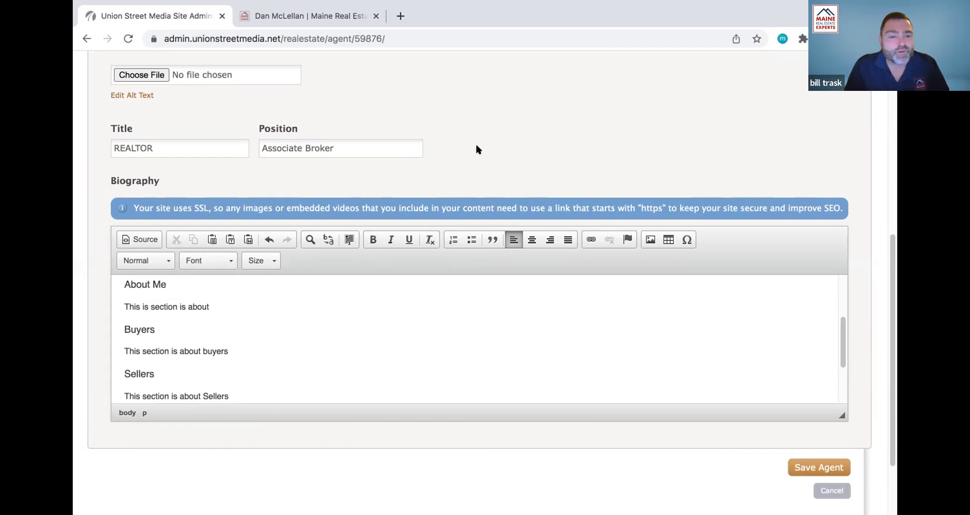
scroll(476, 150, up, 7)
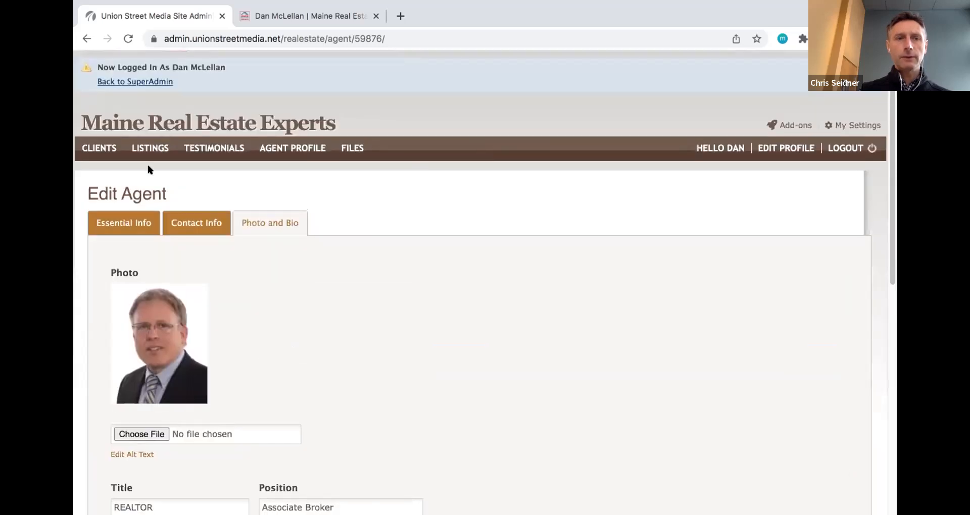
click(147, 151)
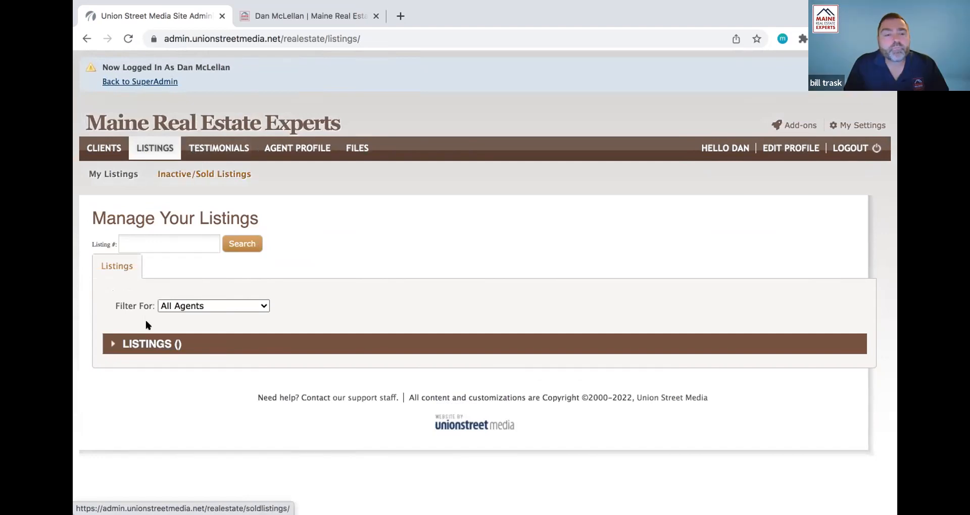
- Show the Inactive/Sold Listings and expand the Maine Residential Listings (17) group
click(199, 175)
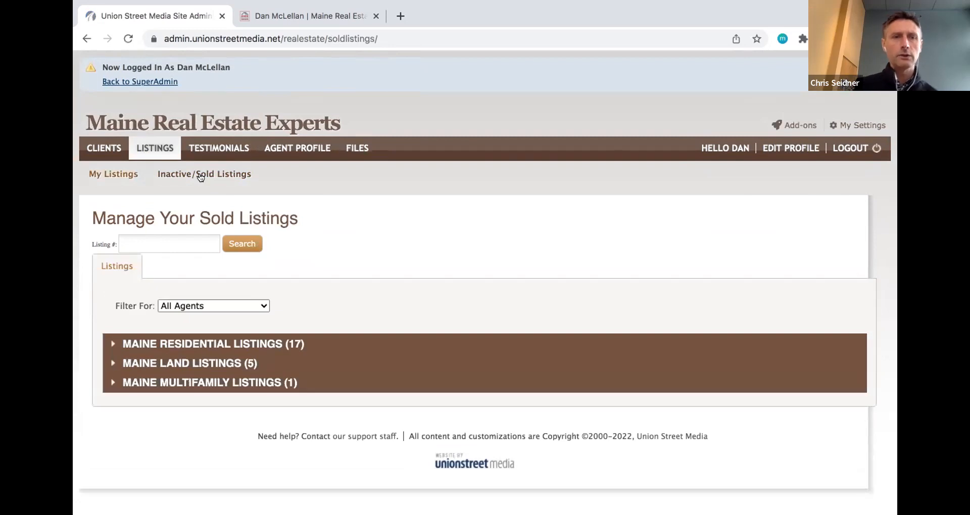
click(204, 342)
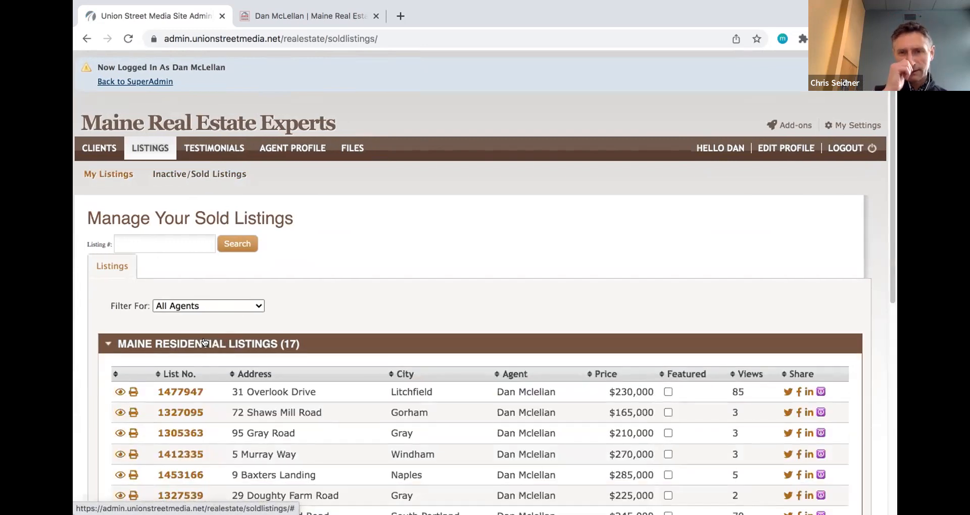
scroll(205, 343, down, 2)
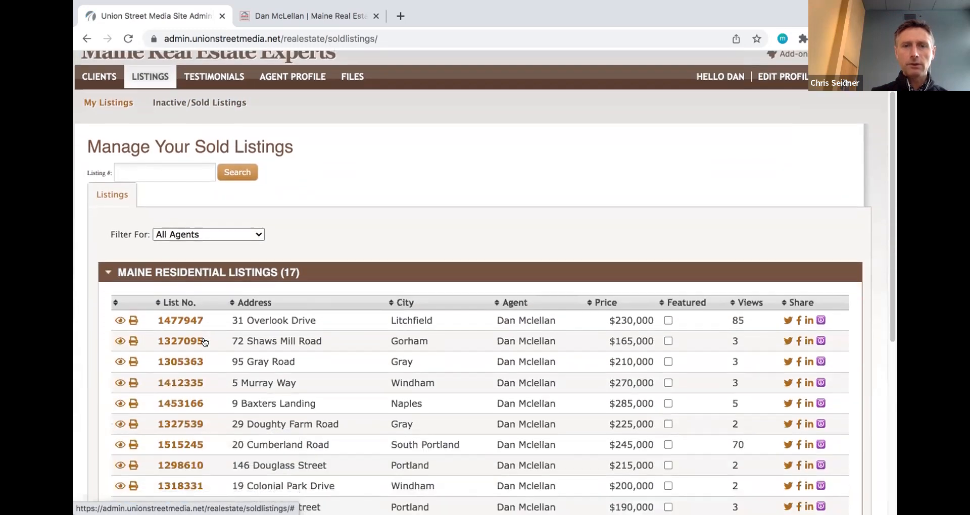
scroll(205, 341, down, 1)
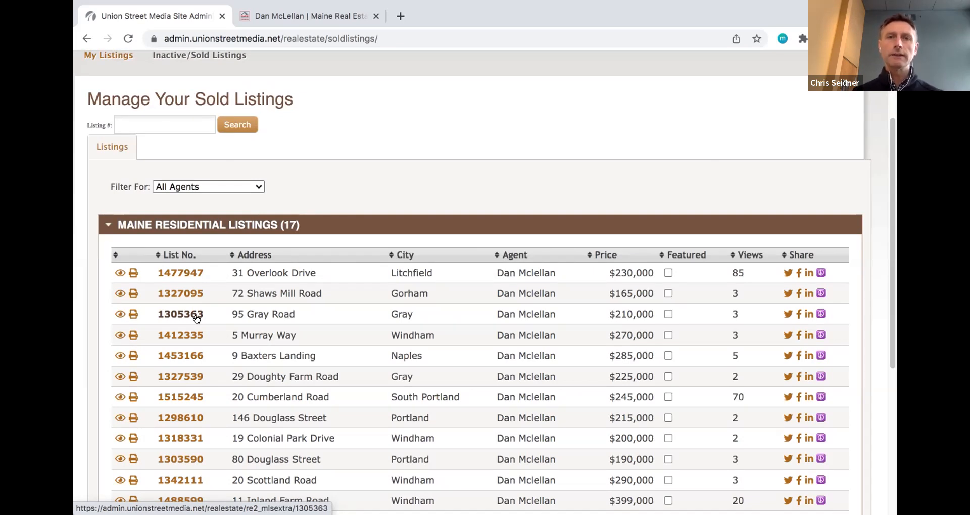
click(179, 275)
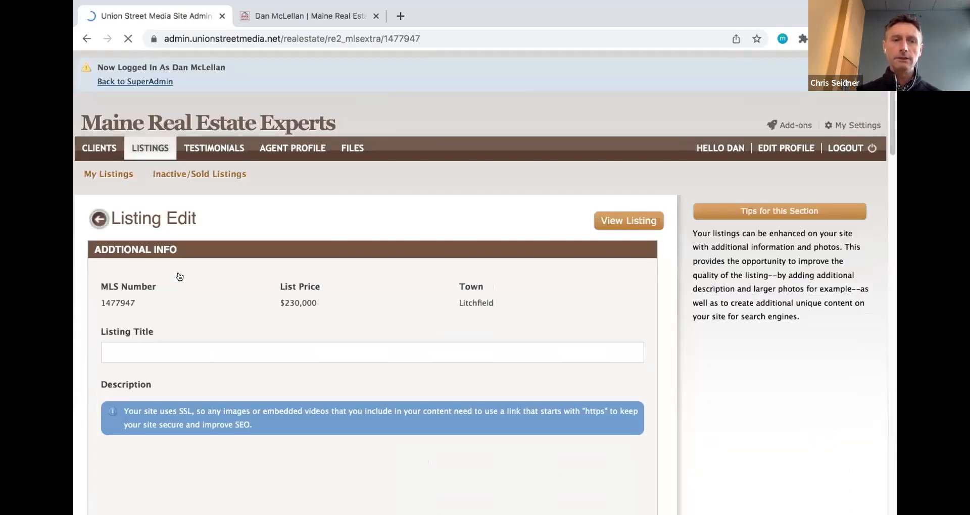
scroll(179, 305, down, 2)
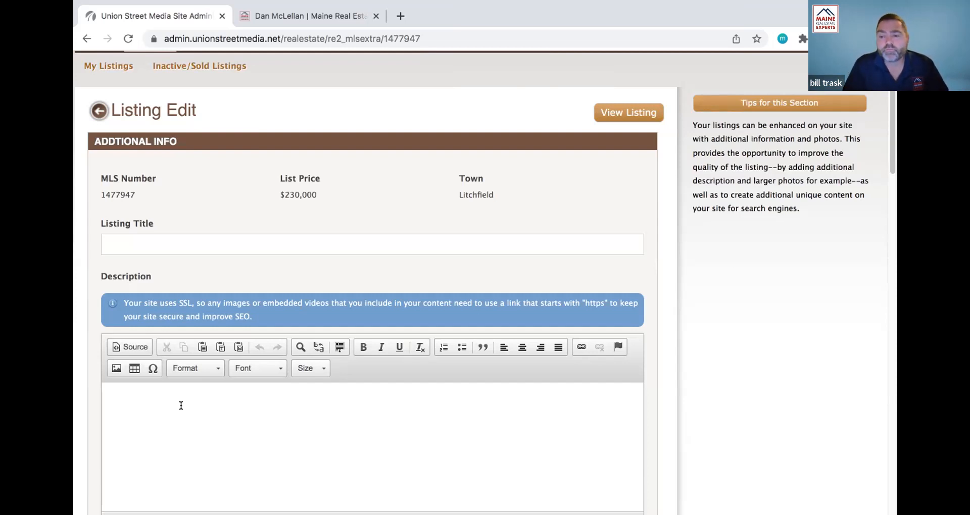
scroll(181, 405, down, 5)
scroll(181, 406, down, 3)
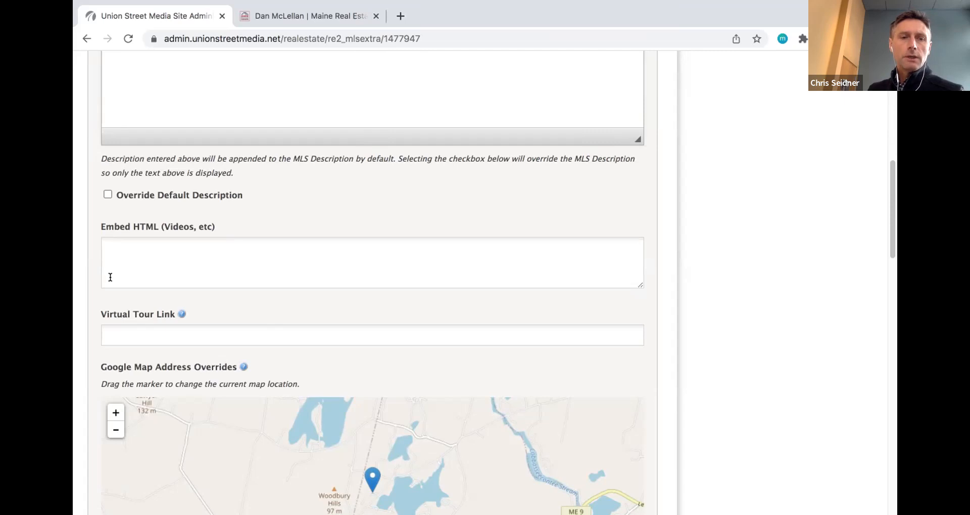
scroll(110, 277, down, 1)
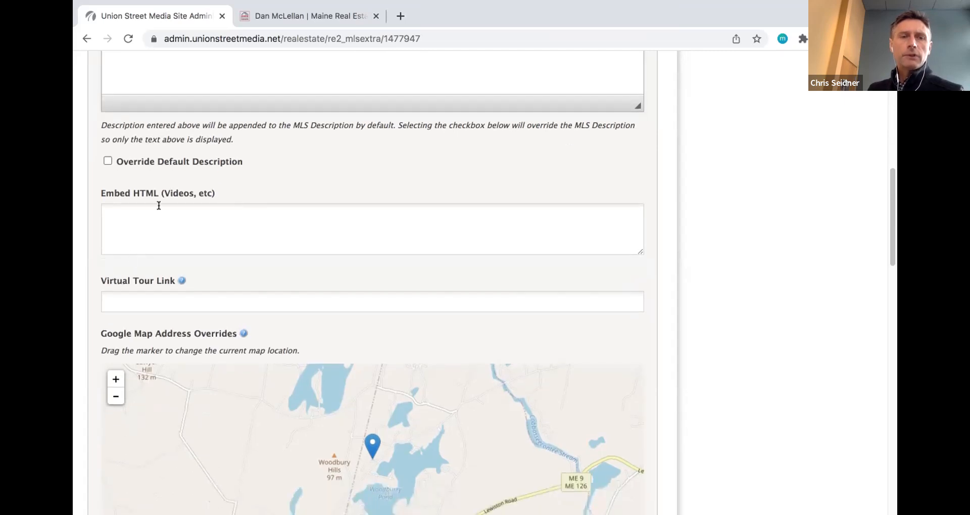
scroll(157, 217, down, 1)
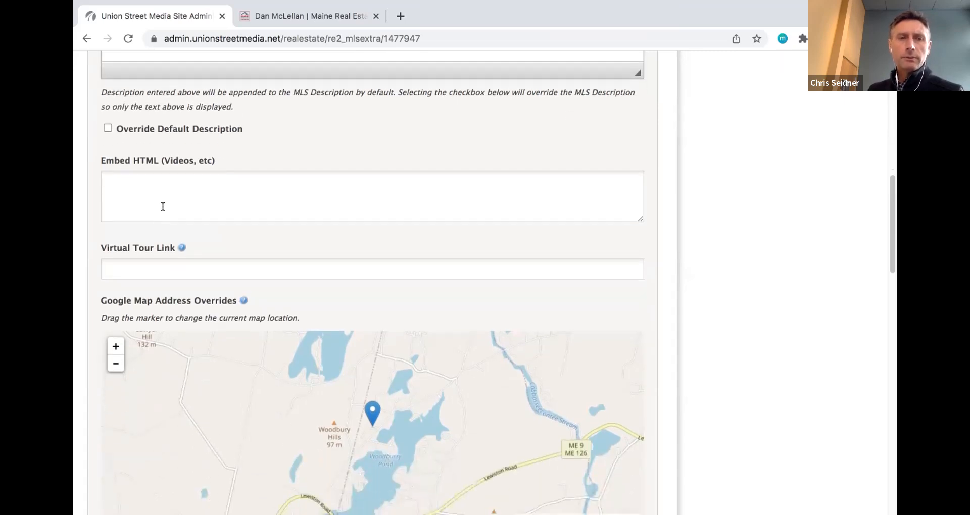
scroll(151, 263, down, 10)
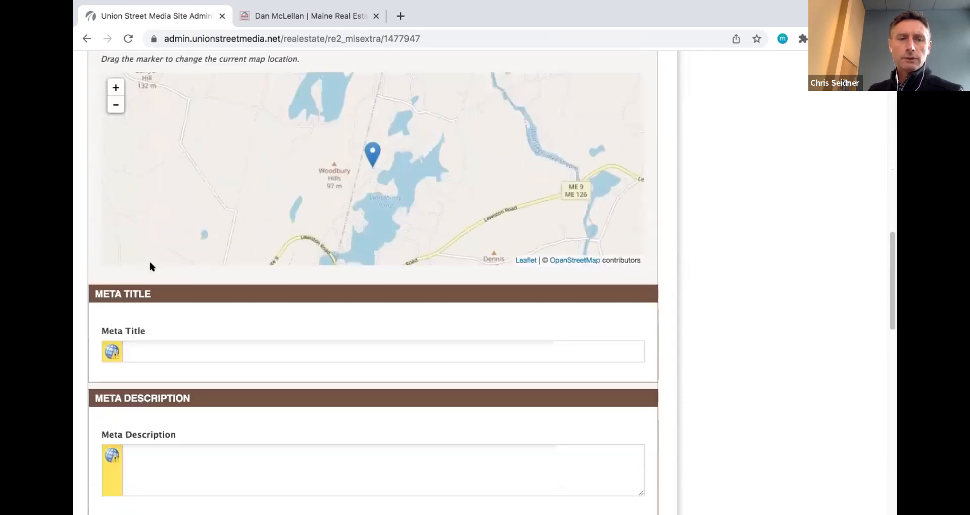
scroll(130, 325, down, 3)
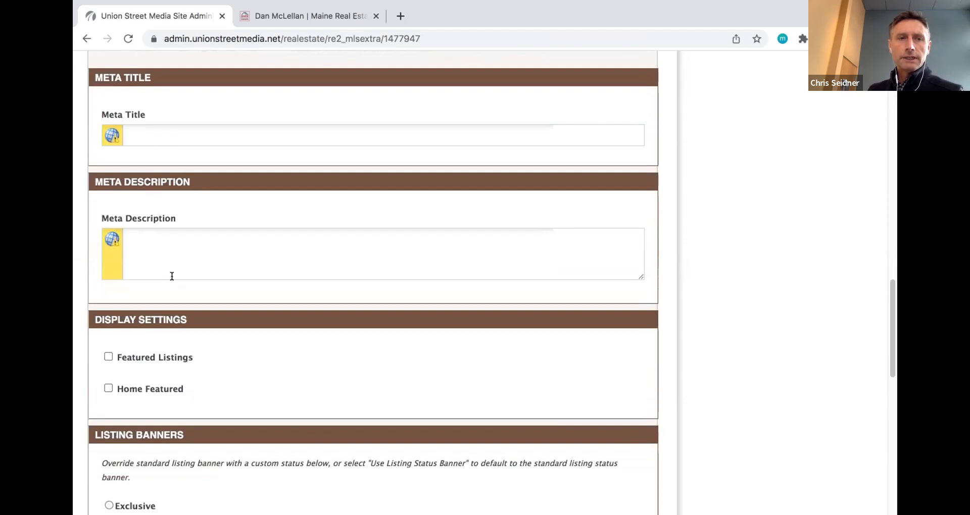
scroll(171, 278, down, 2)
scroll(172, 277, up, 1)
scroll(171, 277, up, 1)
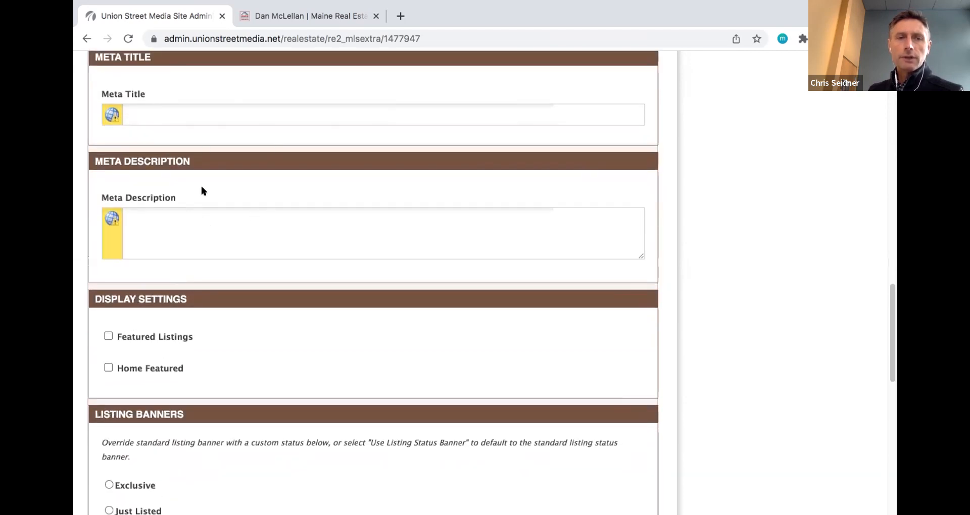
scroll(202, 190, up, 1)
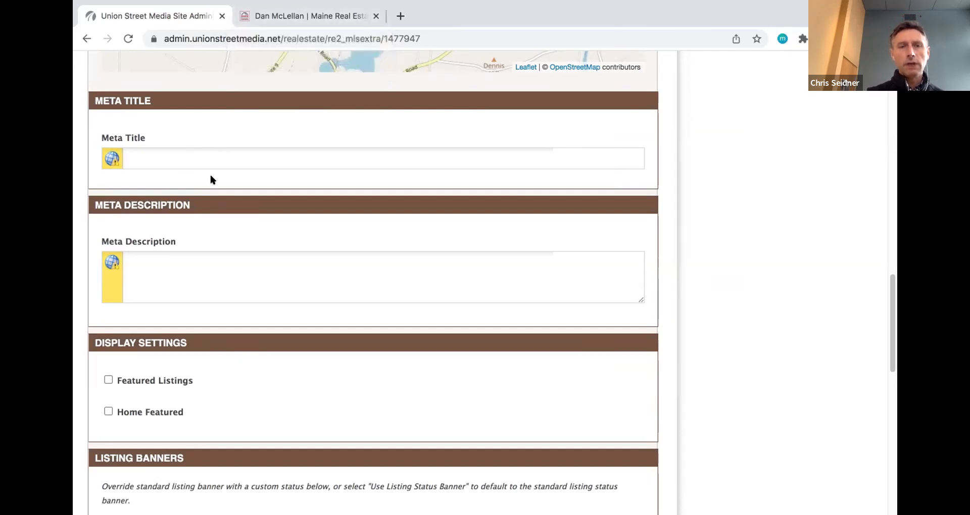
scroll(210, 180, up, 3)
scroll(211, 180, up, 3)
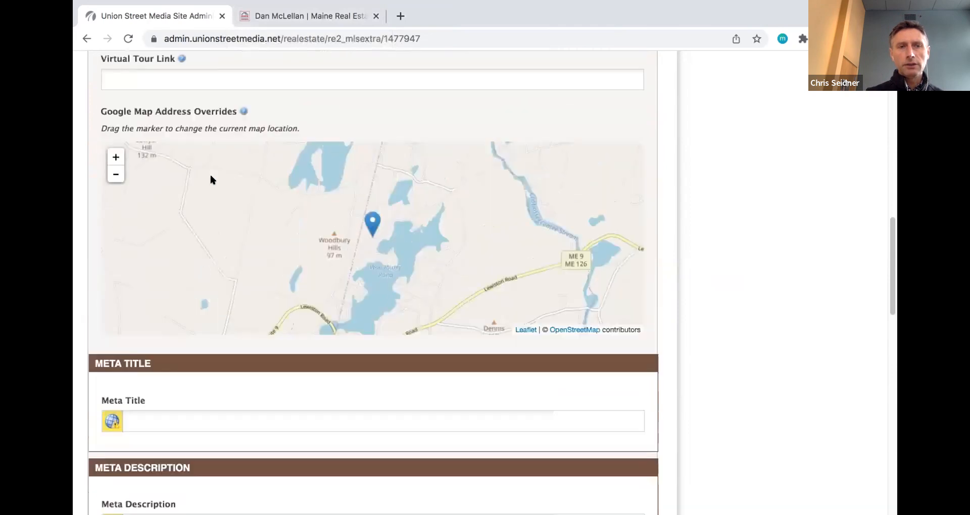
scroll(211, 180, up, 5)
scroll(235, 109, up, 10)
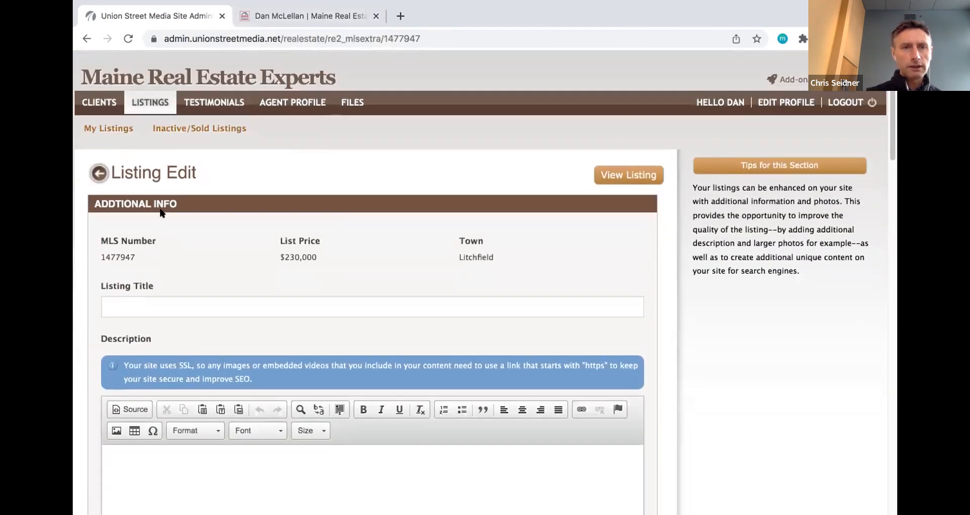
- Enter the Meta Title 'Address Litchfield ME | Maine Real Estate Experts', correcting typos
scroll(198, 221, down, 1)
scroll(197, 224, down, 1)
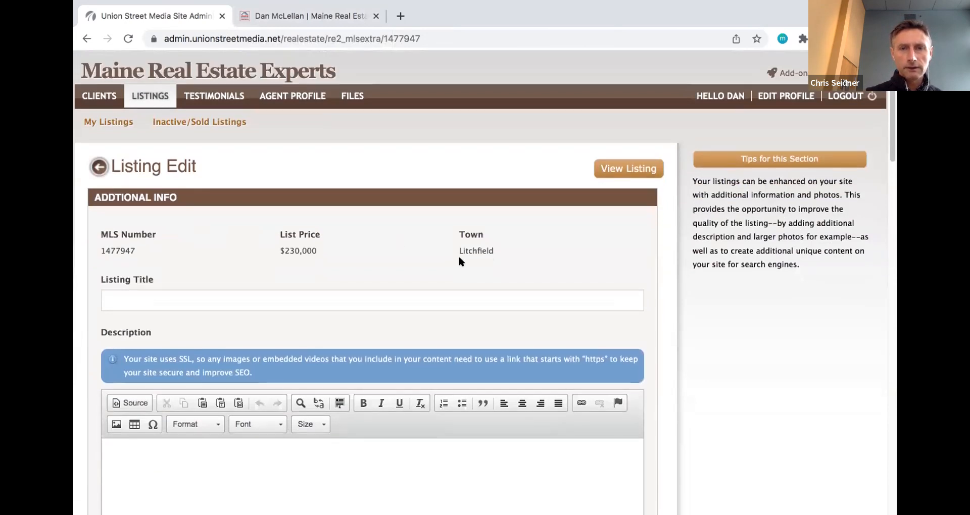
scroll(414, 265, down, 8)
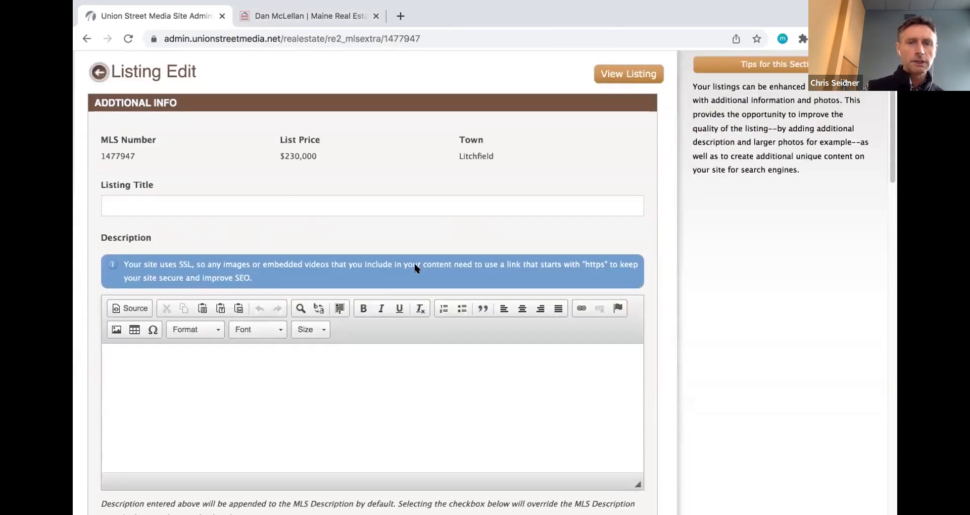
scroll(735, 372, down, 5)
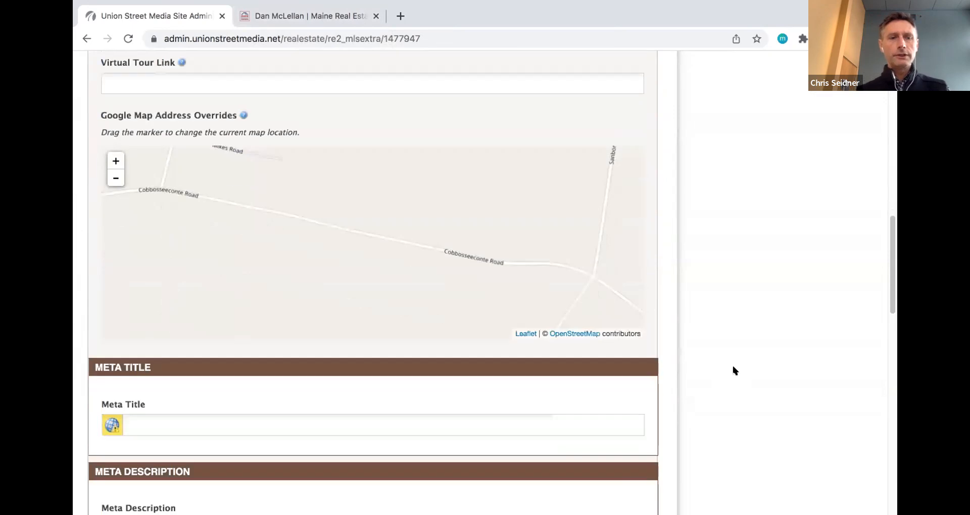
click(215, 313)
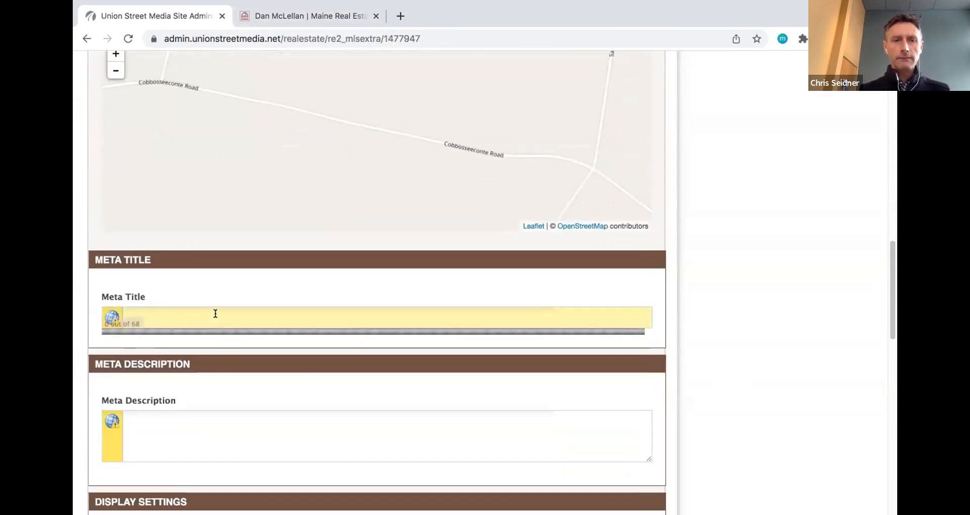
text(Address)
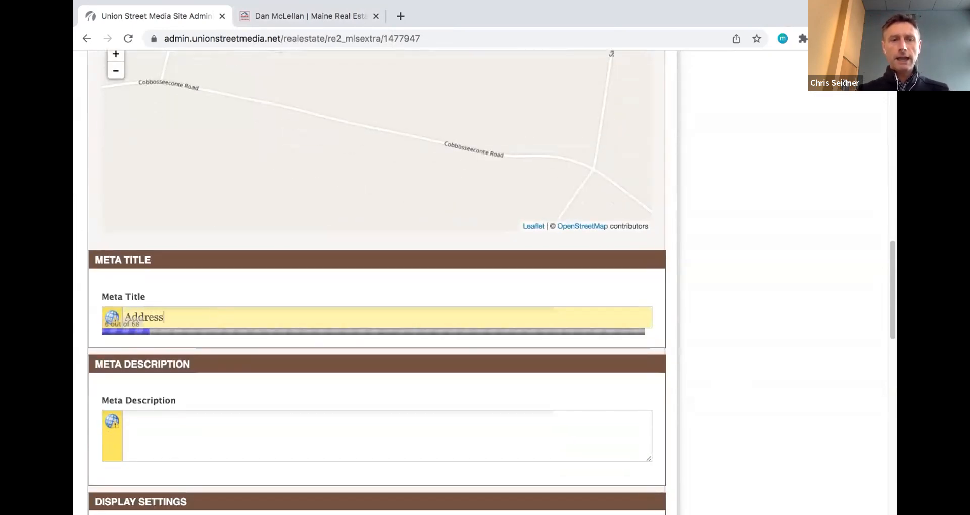
text( L)
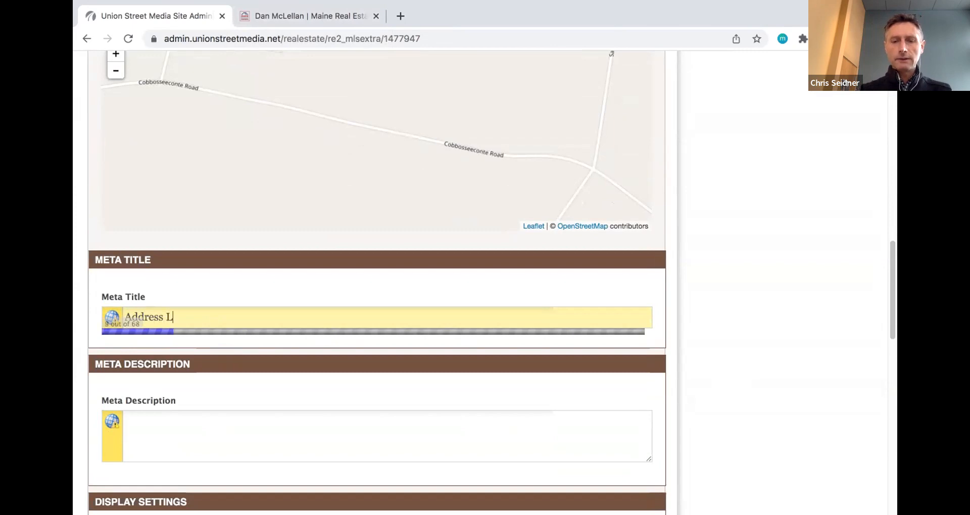
text(itchfrield)
key(BackSpace)
key(BackSpace)
key(BackSpace)
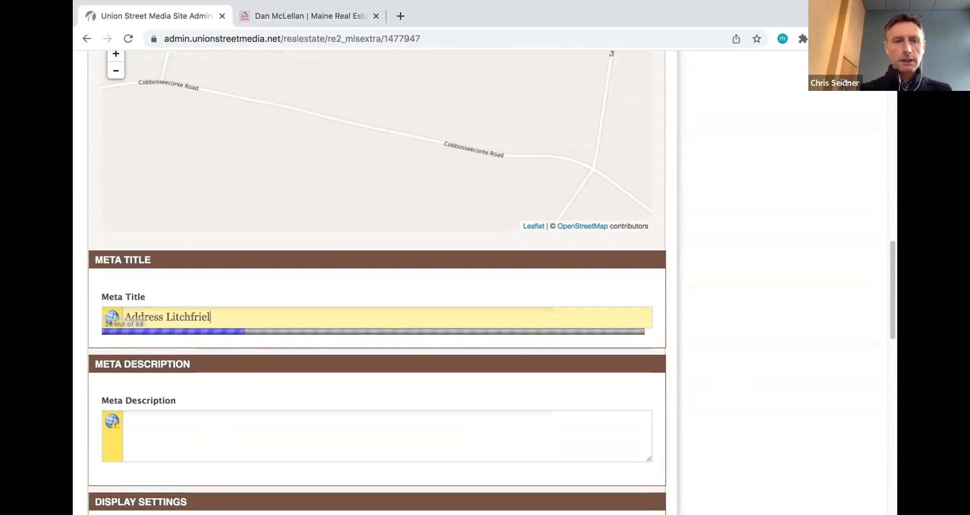
key(BackSpace)
key(BackSpace)
text(ie)
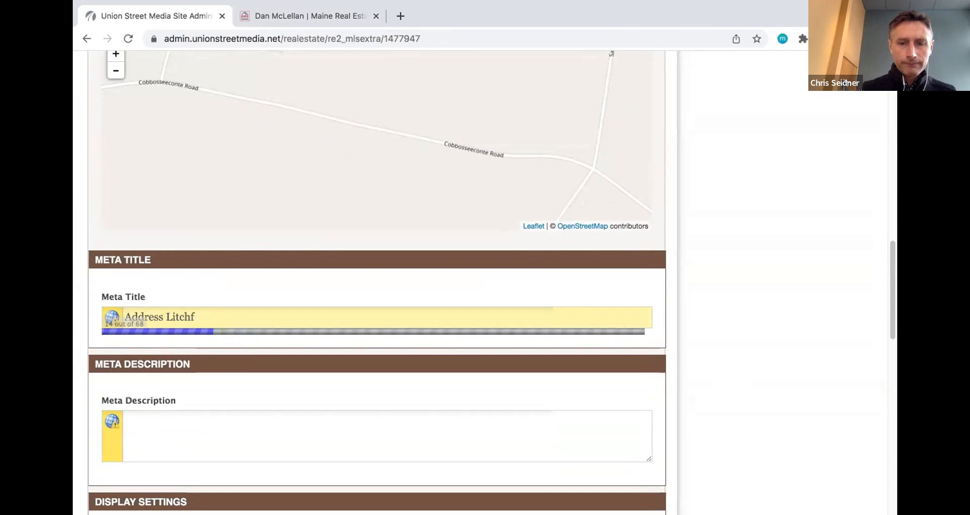
text(ld)
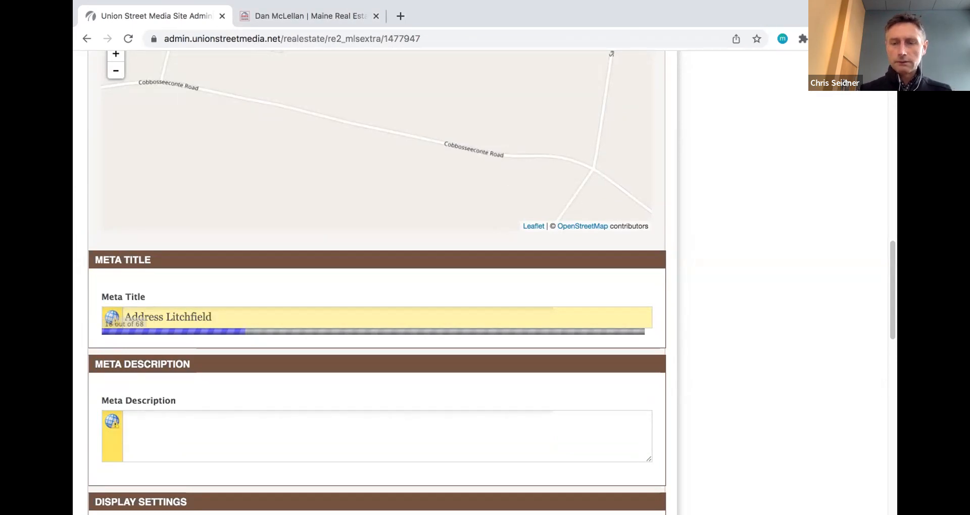
text( MR)
key(BackSpace)
text(E | )
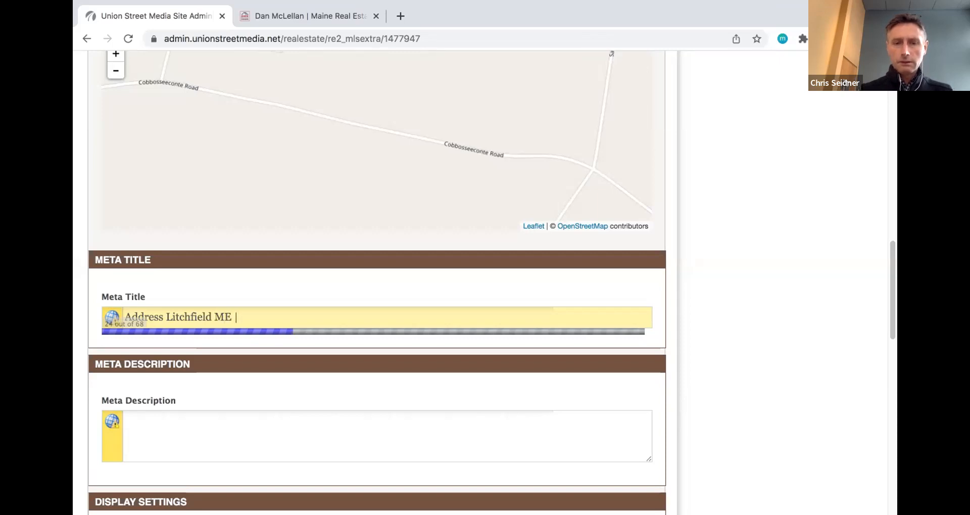
text(Maine Real )
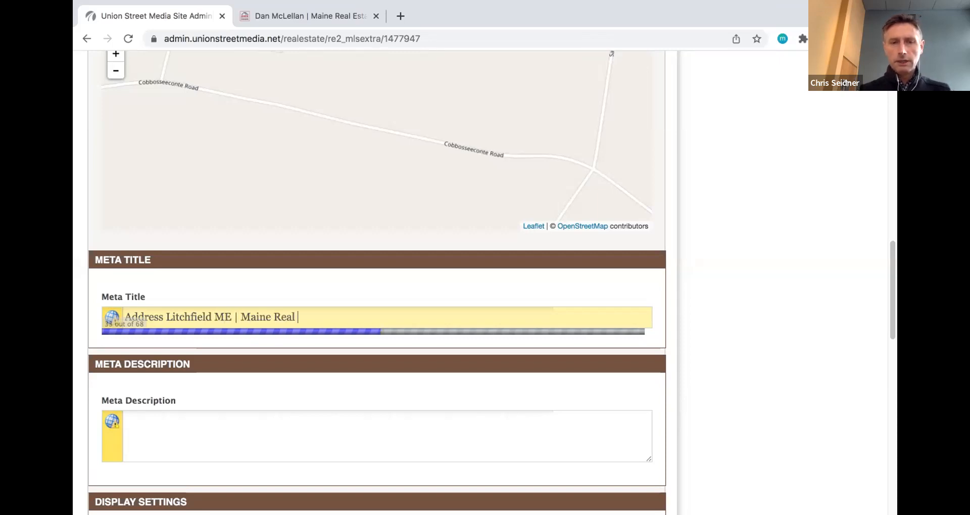
text(Experts)
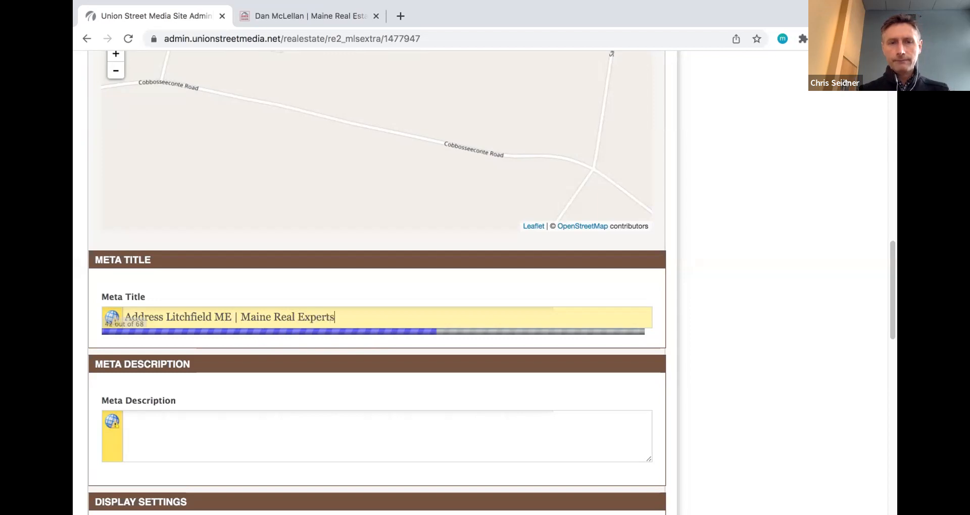
click(299, 317)
text(Estate)
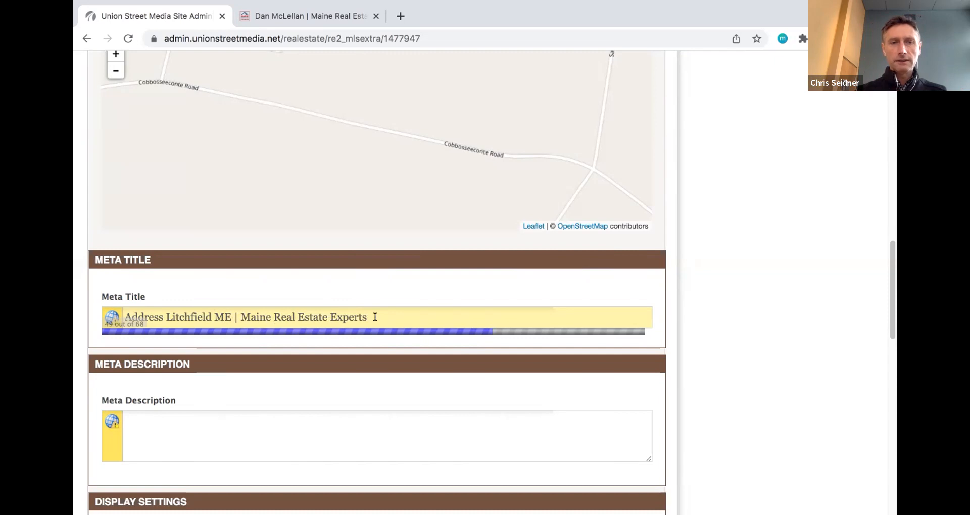
- Replace 'Address' with 'Dream Cabin in' at the start of the Meta Title
double_click(153, 316)
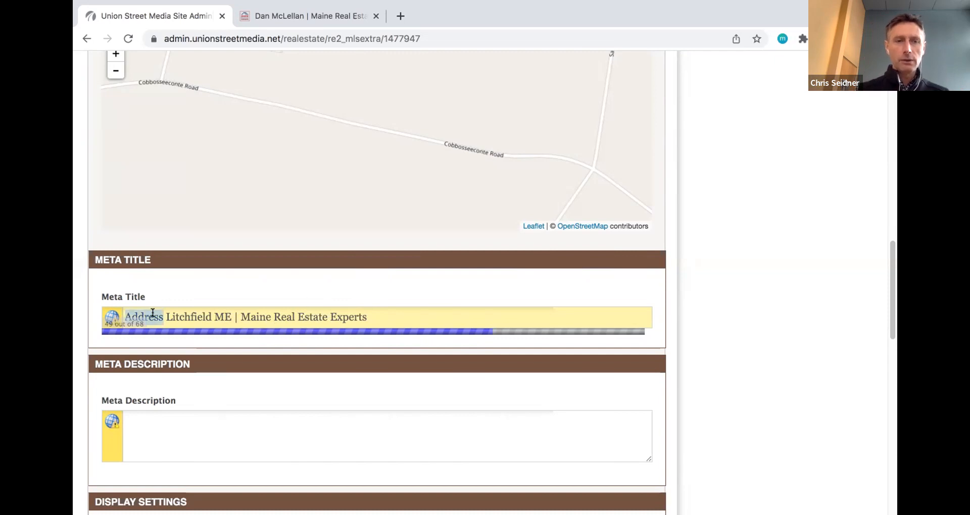
text(Dream)
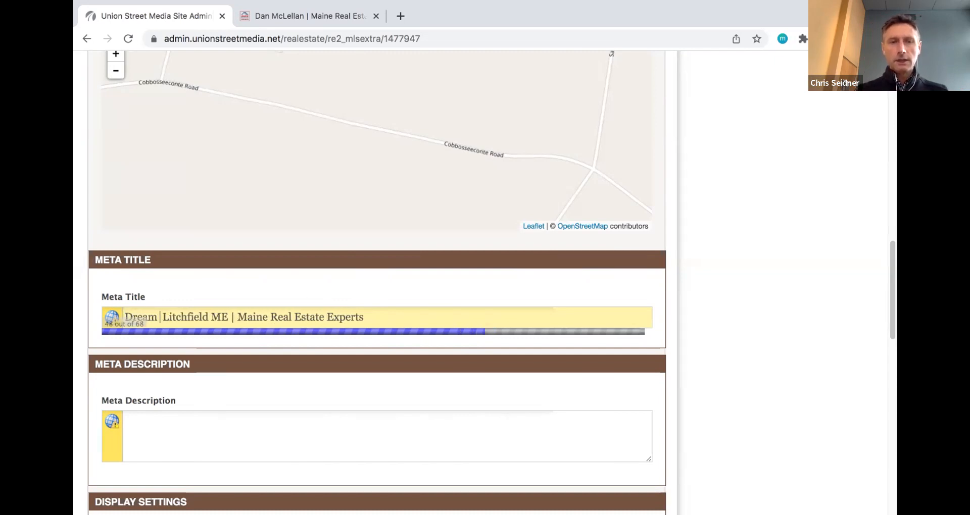
text( Cabin in)
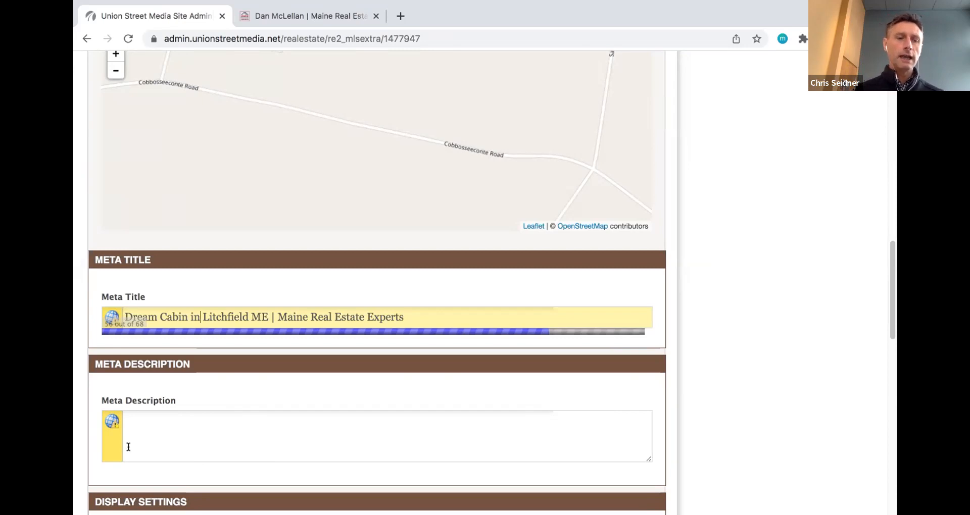
- Write the Meta Description 'This is an amazing property in Litchfield.' plus a contact-the-agent-today line
click(157, 418)
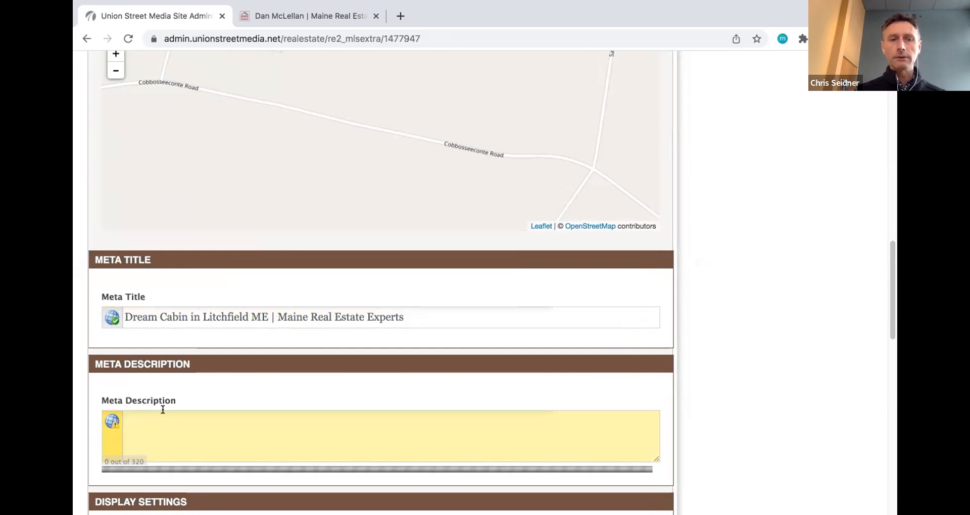
text(This )
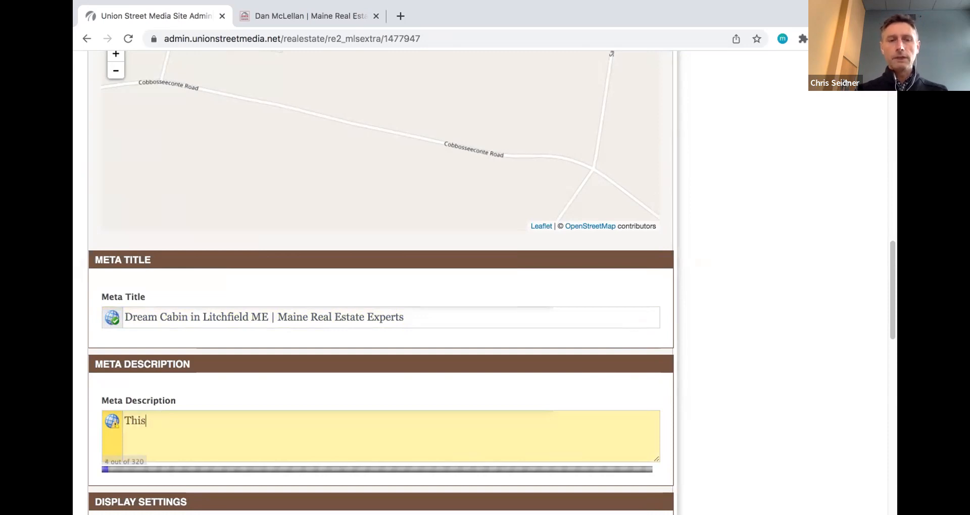
text(is )
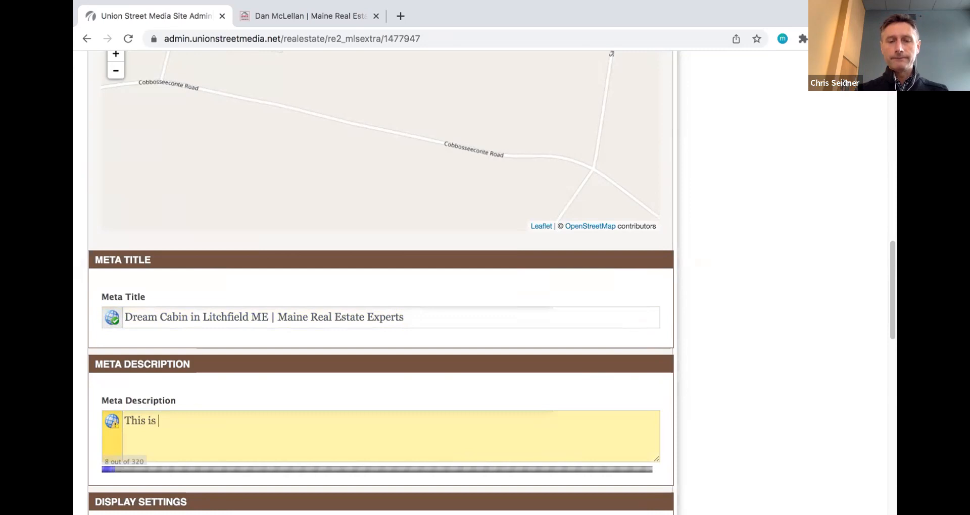
text(an ami)
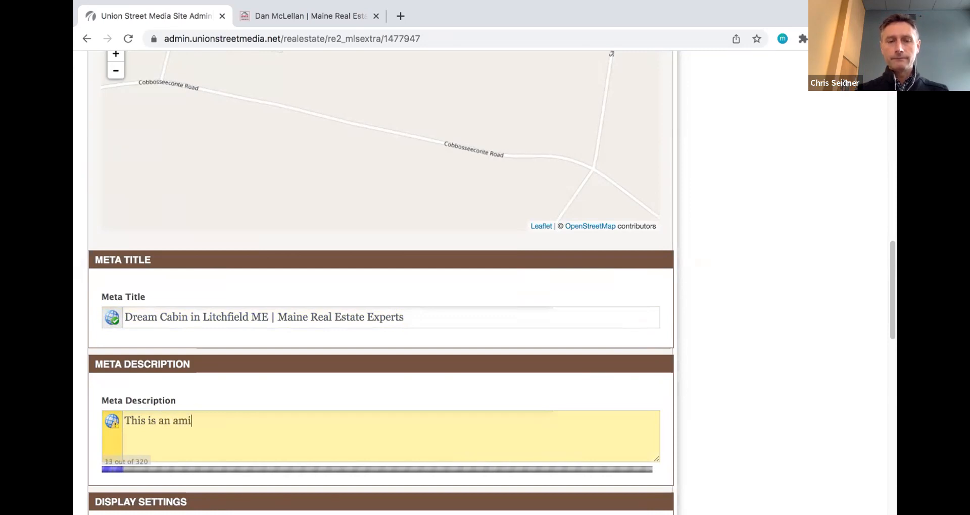
text(ng property i)
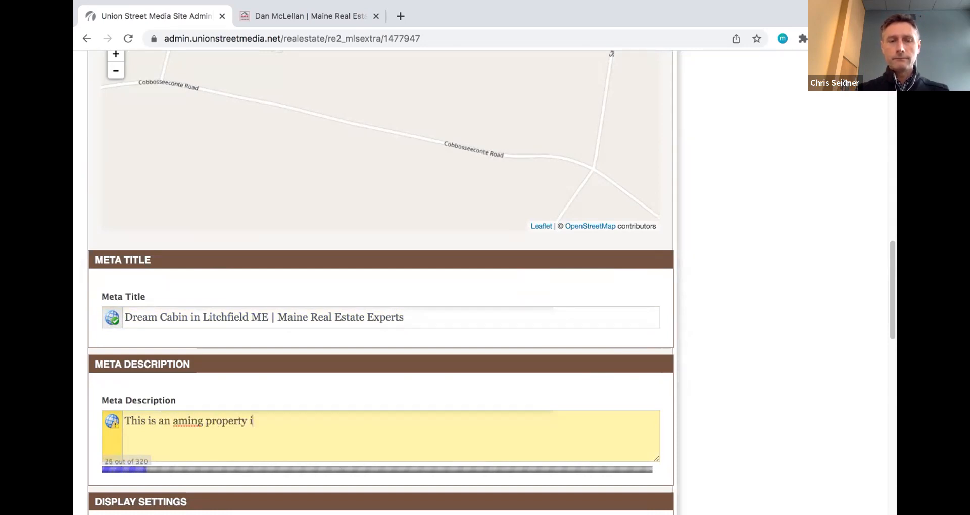
text(n Litchfield)
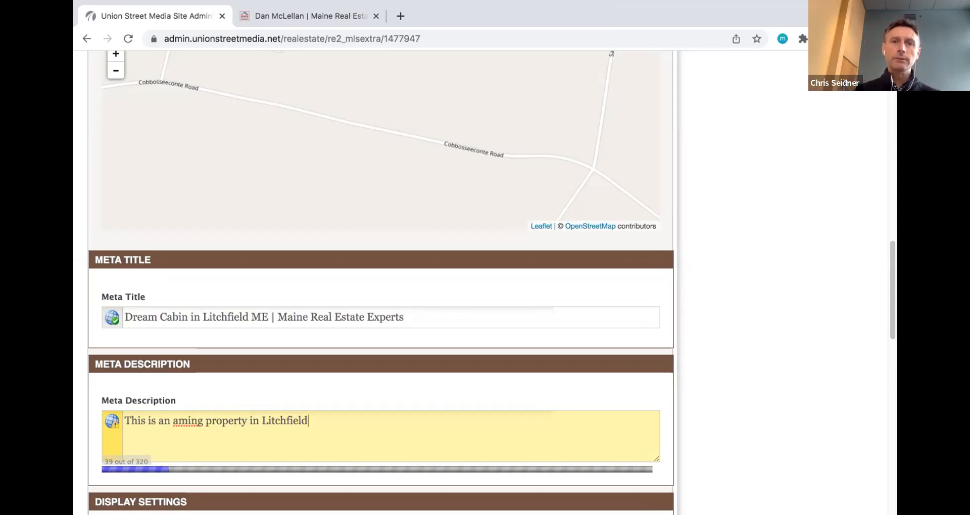
double_click(182, 423)
right_click(183, 427)
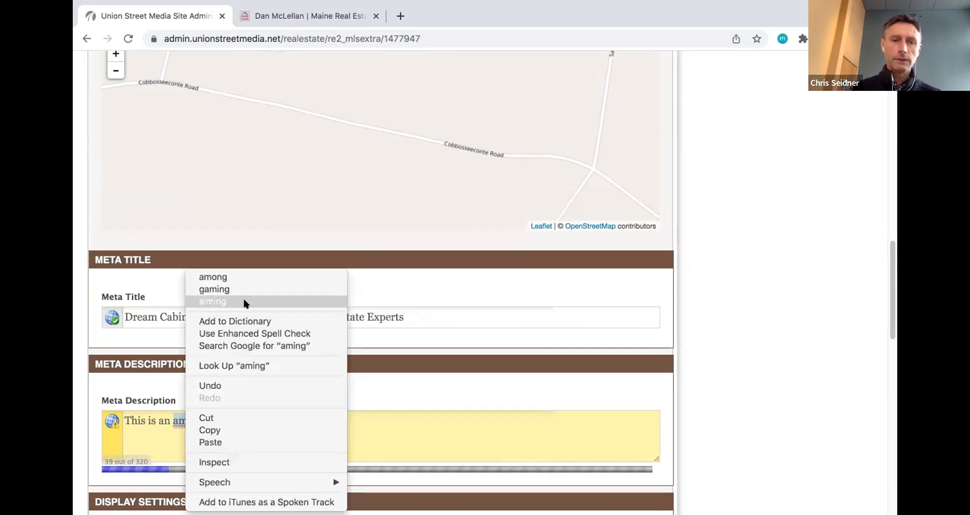
click(172, 435)
click(188, 419)
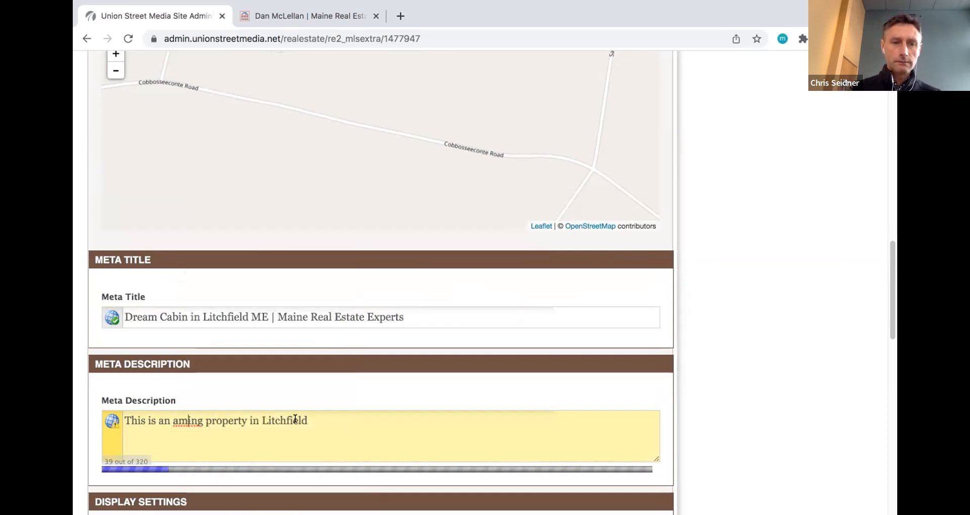
text(az)
click(405, 421)
text(.)
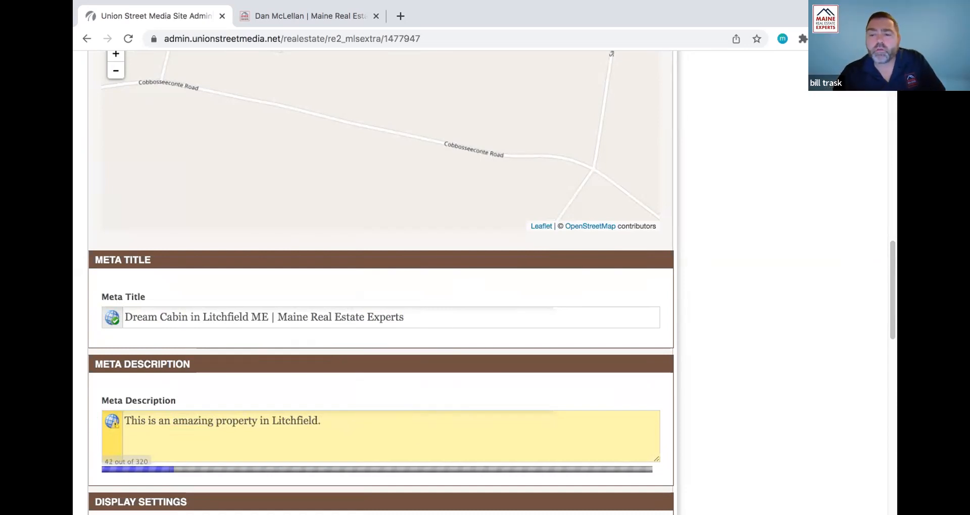
text( Contact )
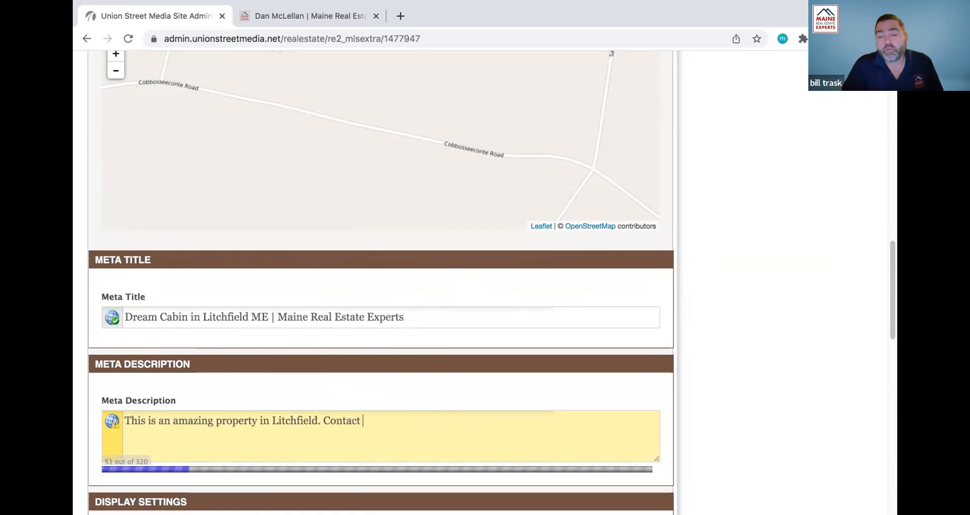
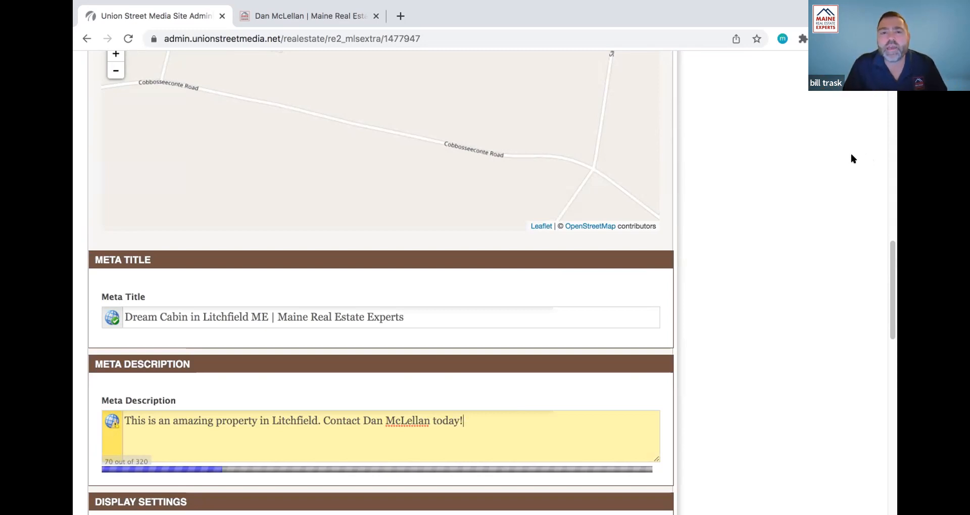
- Leave the Meta Description field so the finished description is committed
click(840, 109)
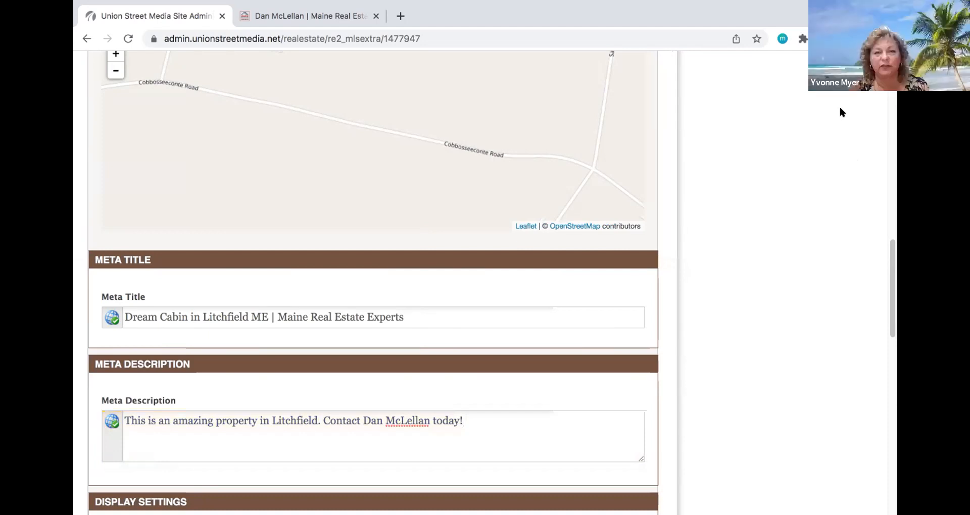
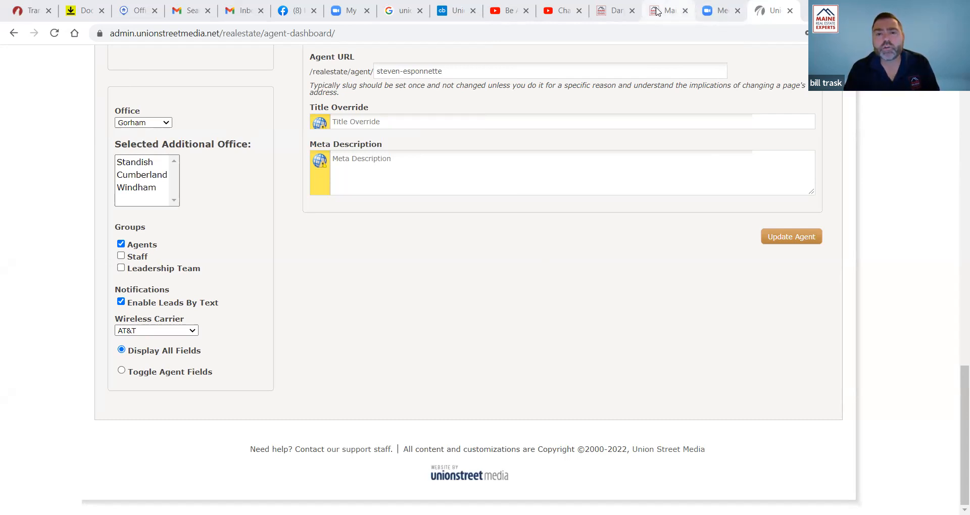
- Switch to the Maine Real Estate Experts site's By Property Type page
click(656, 11)
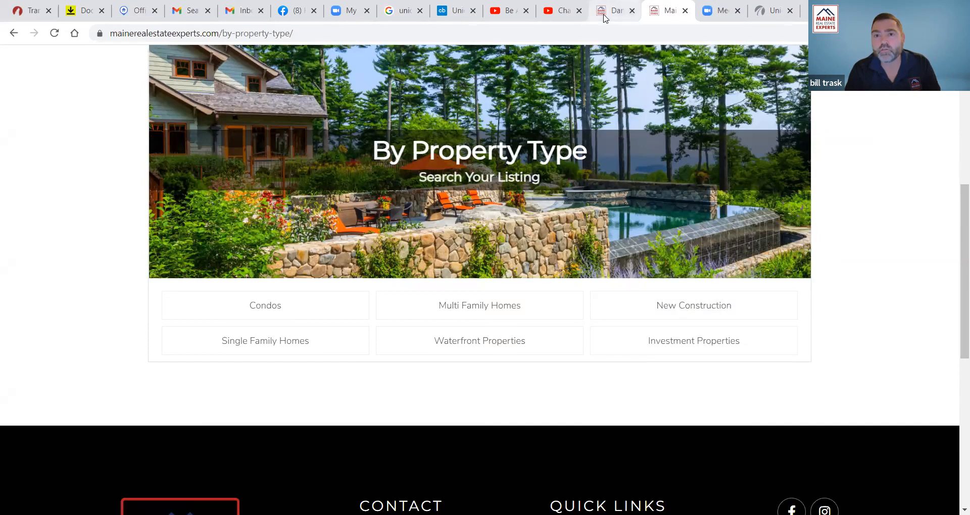
- Look over the Investment Properties listings and an agent's public page, then return to the admin agent profile
click(686, 340)
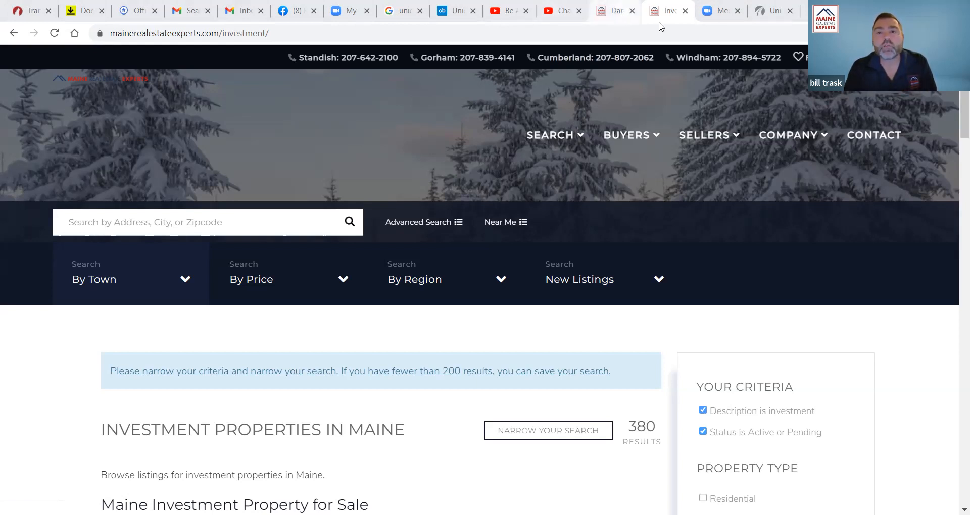
click(620, 11)
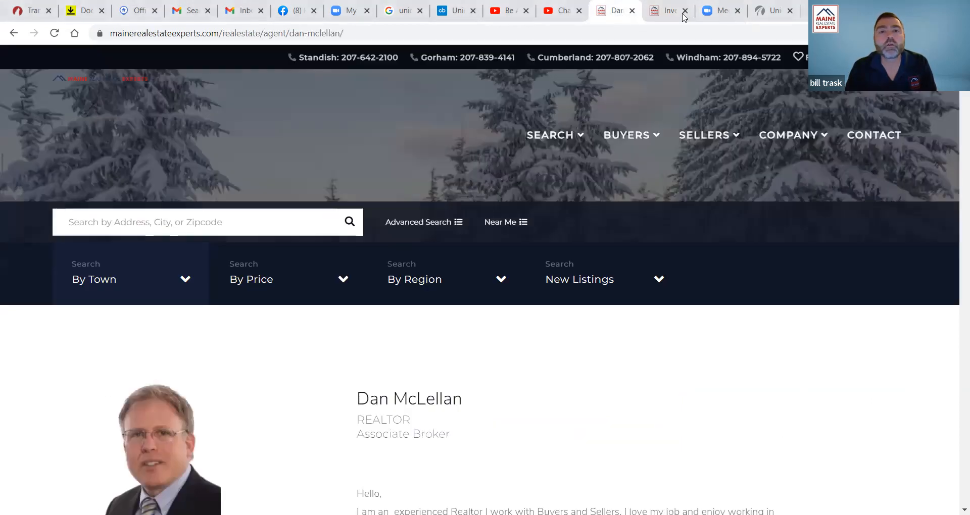
click(771, 11)
drag(964, 384, 964, 98)
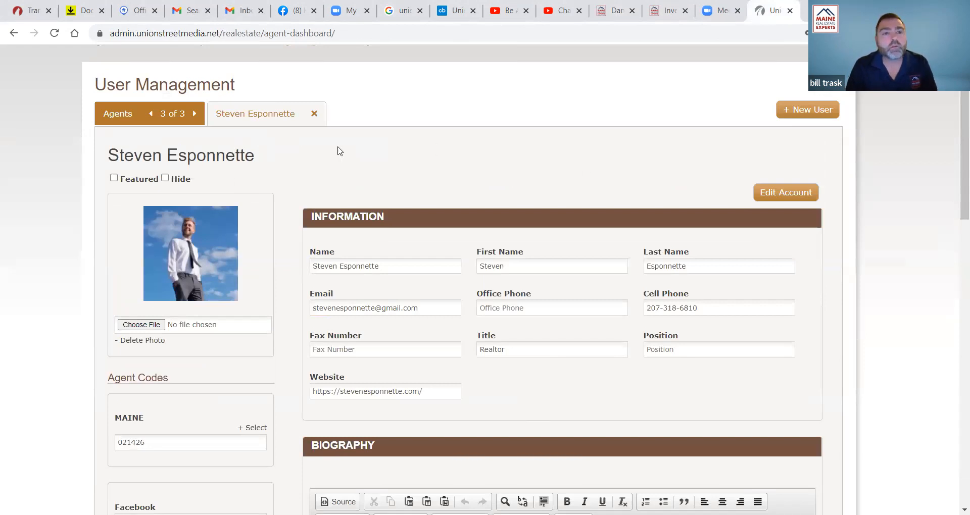
- Page through all three pages of the Agents list and back to the first page
click(108, 120)
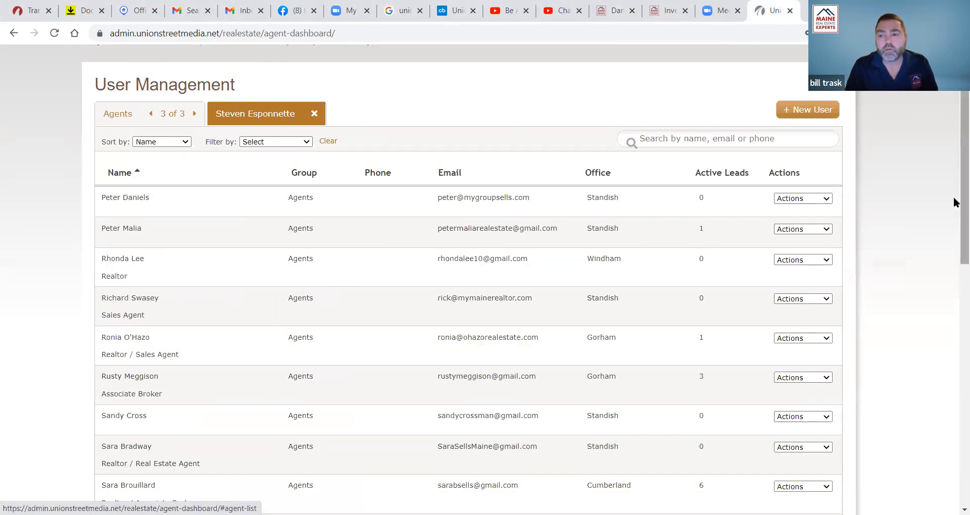
scroll(955, 197, down, 5)
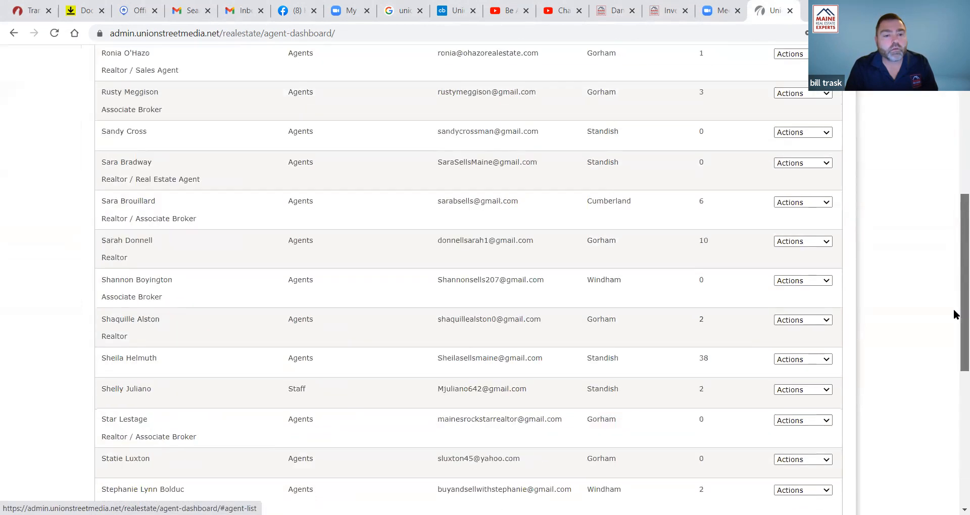
scroll(955, 127, up, 7)
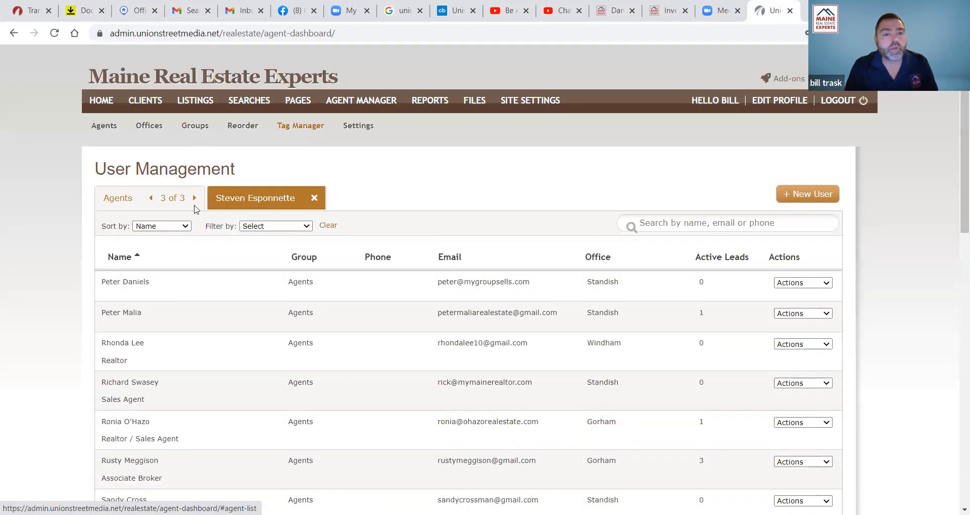
click(961, 310)
click(961, 190)
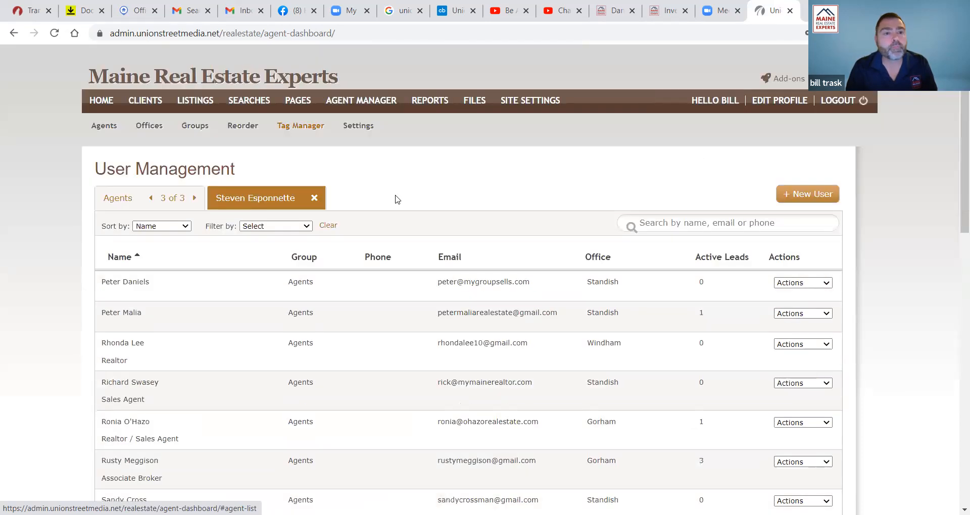
click(151, 198)
click(150, 198)
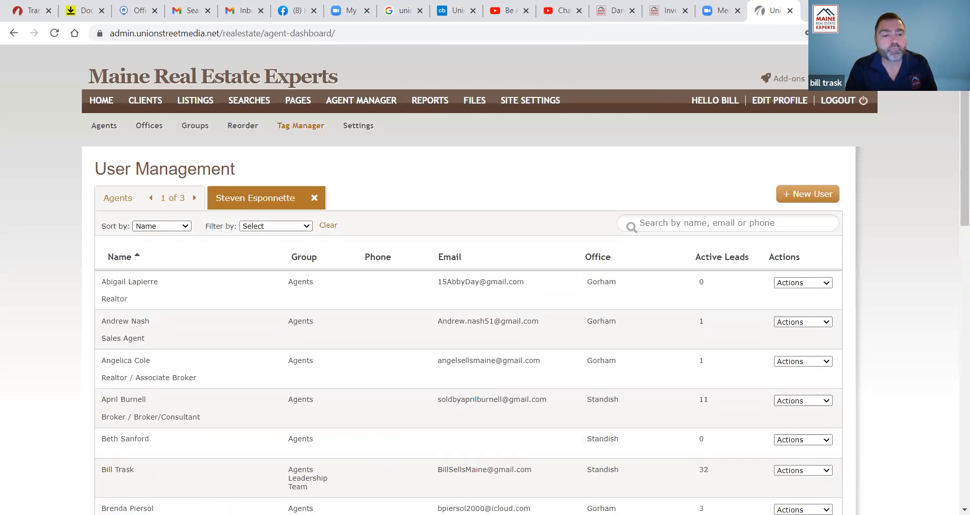
- Open an agent's profile, check the agent manager Settings, then reopen that agent
click(129, 474)
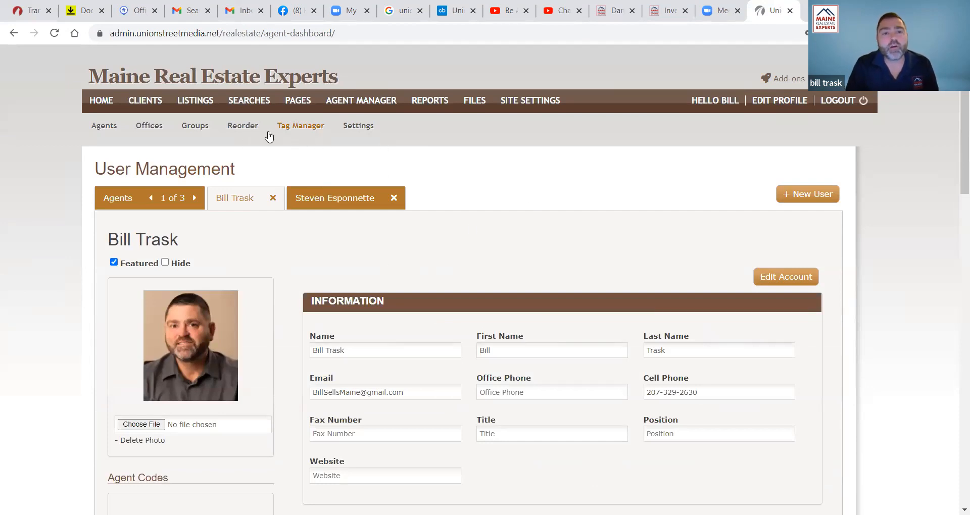
click(104, 127)
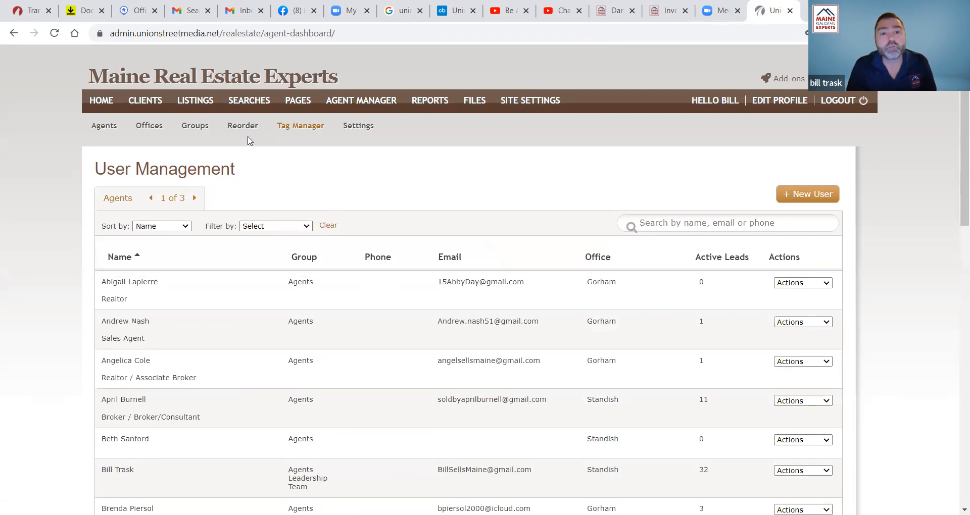
click(361, 127)
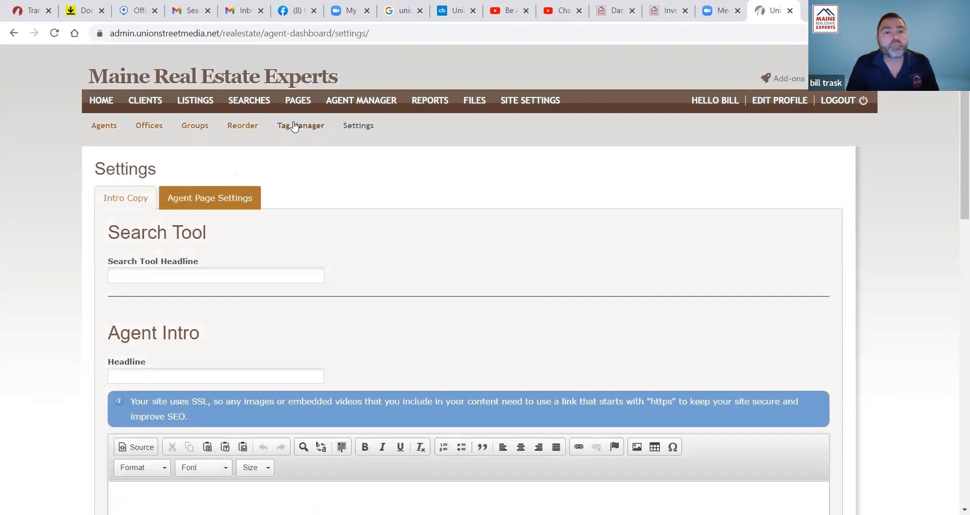
click(92, 129)
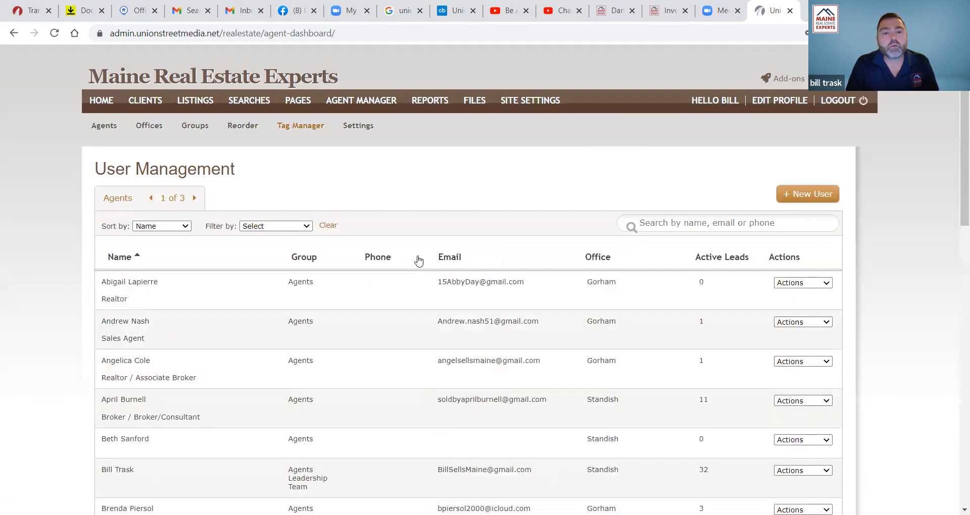
click(128, 471)
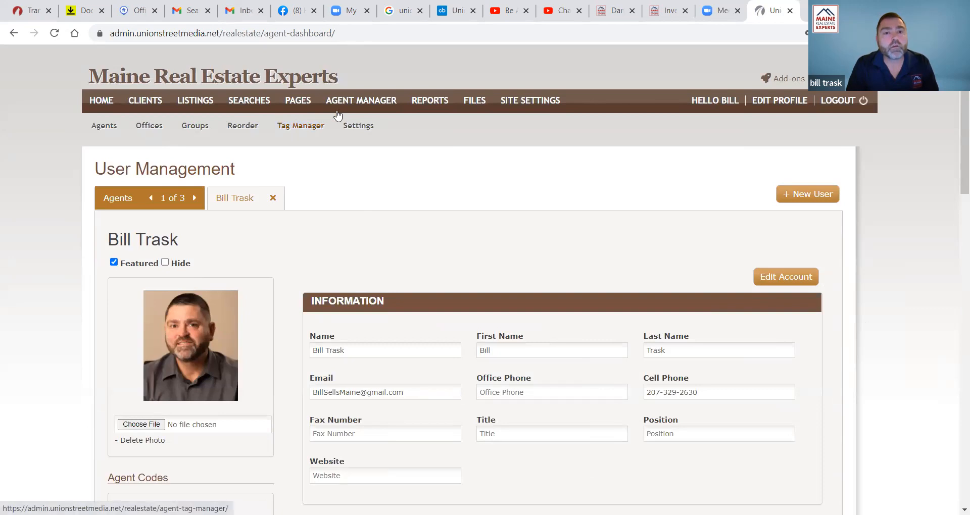
- Review the agent manager Settings, then page the agent list forward and back to page 1 of 3
click(354, 106)
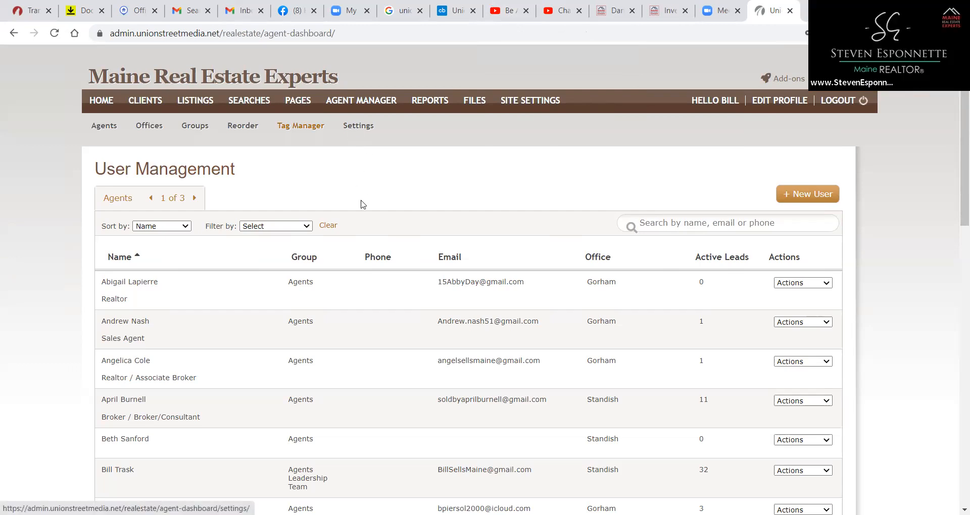
click(364, 126)
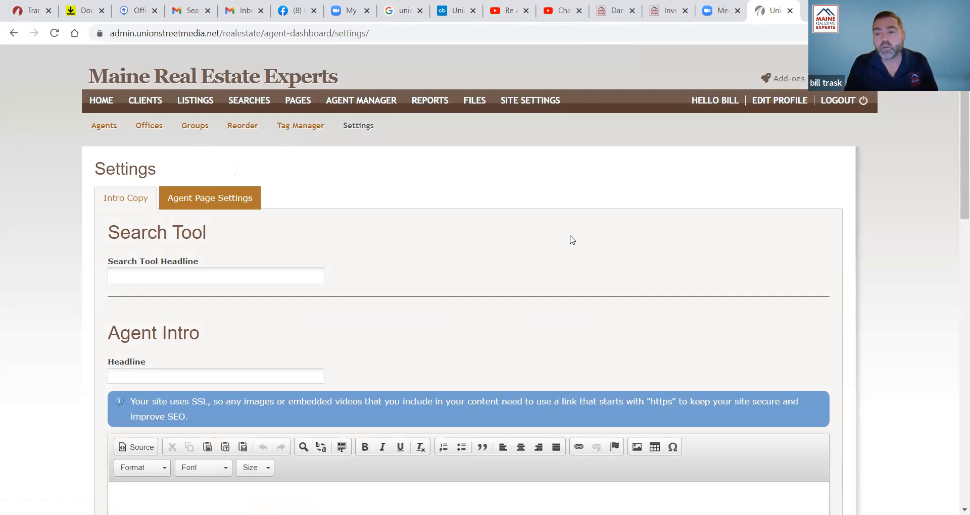
scroll(954, 310, down, 8)
drag(962, 309, 962, 86)
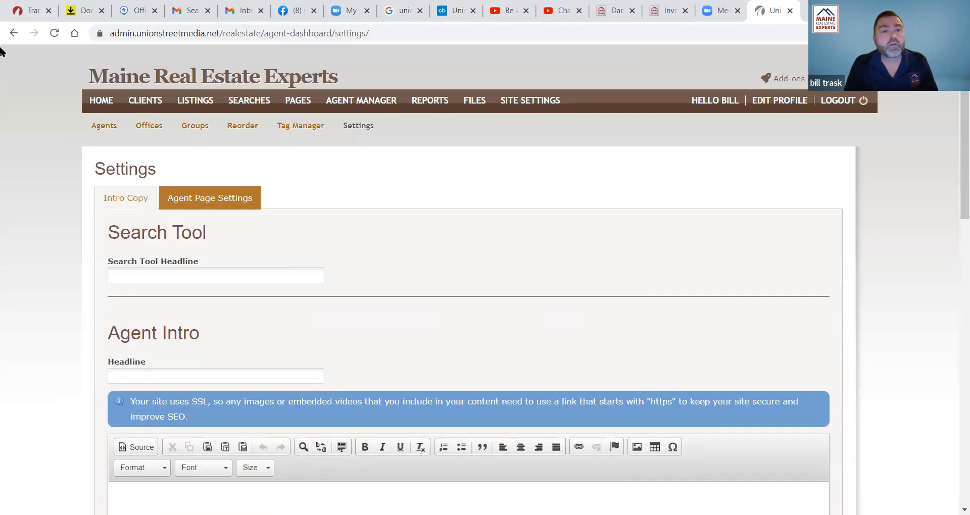
click(104, 129)
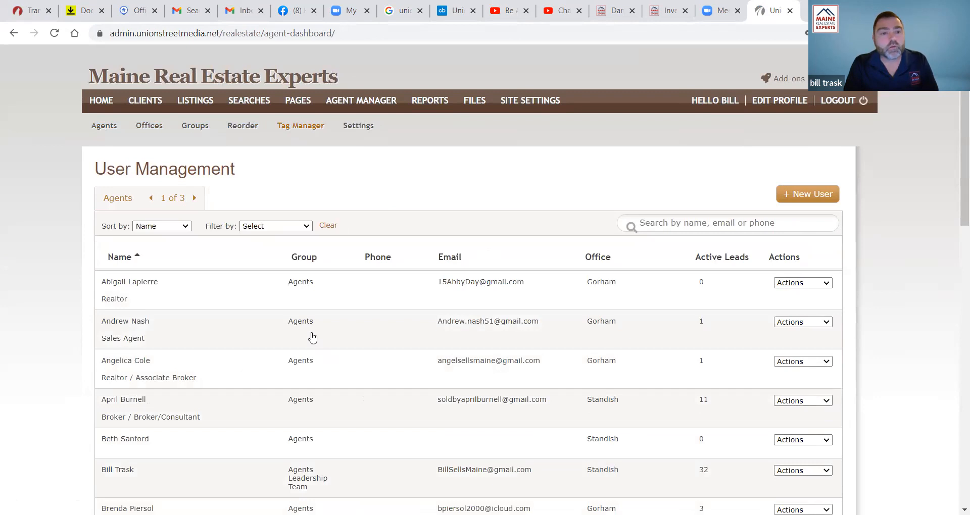
click(194, 198)
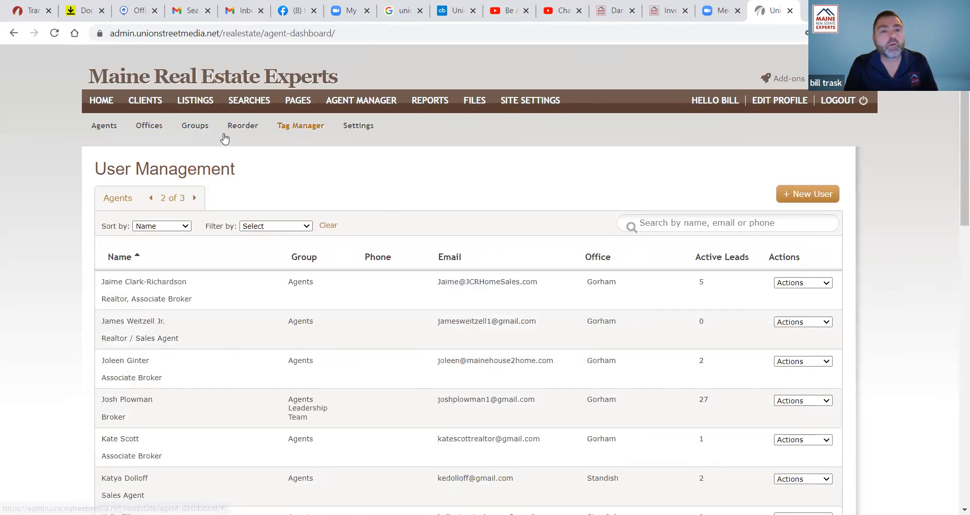
click(105, 127)
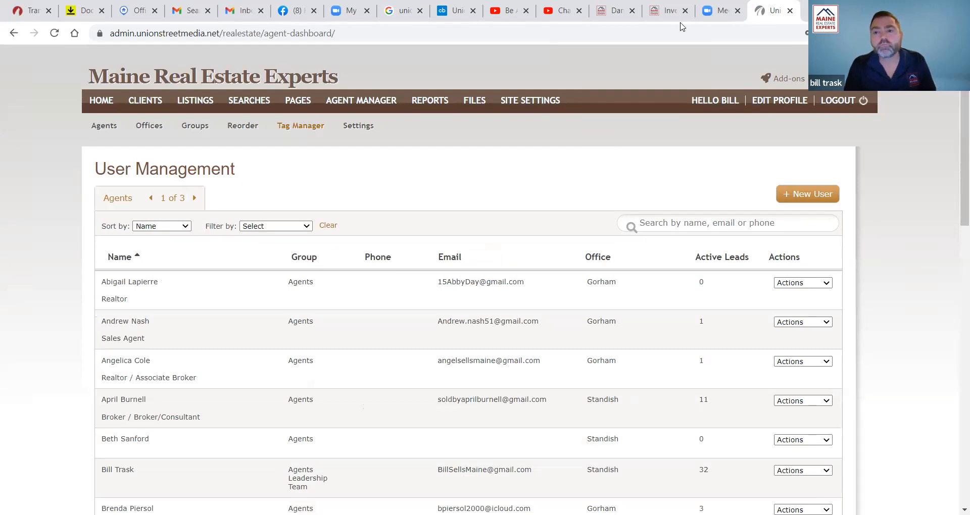
- Open your own Edit Agent record, with agent type Manager, and scroll through it
click(795, 106)
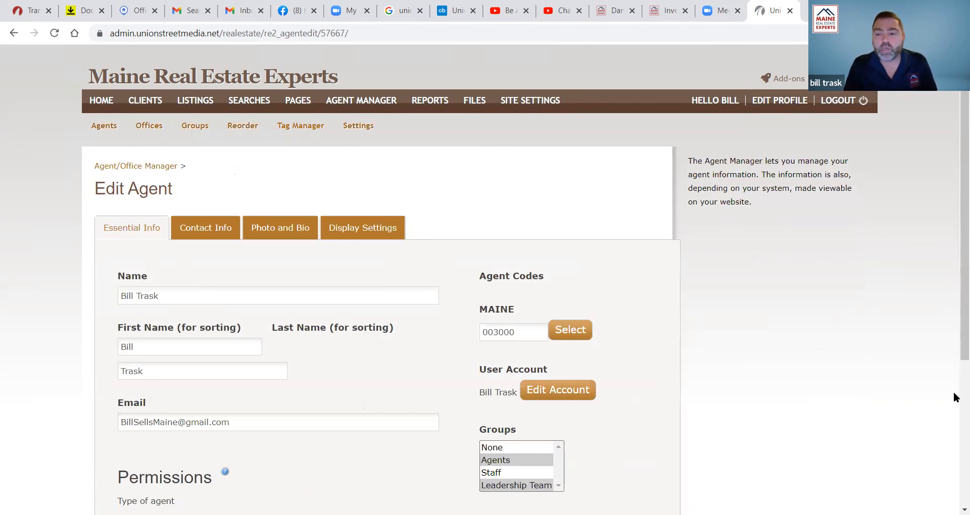
scroll(954, 399, down, 5)
scroll(955, 318, up, 4)
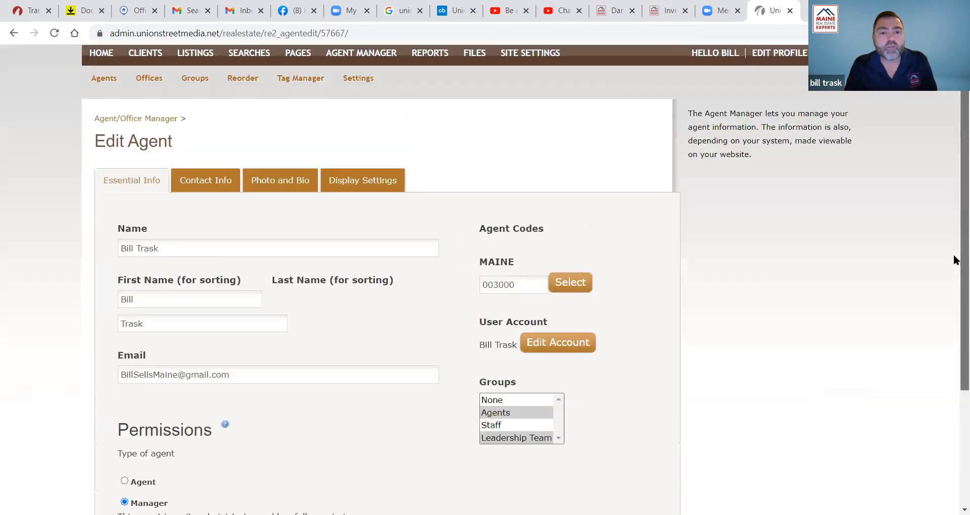
scroll(954, 260, up, 1)
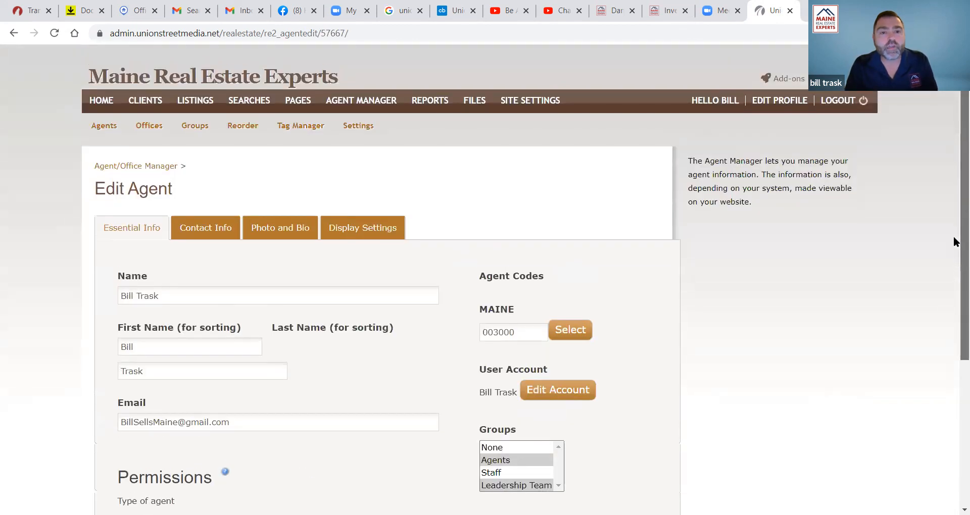
- In the file manager, expand Agent Intranet and browse Buyer Forms (27 files) and Misc Forms
click(475, 101)
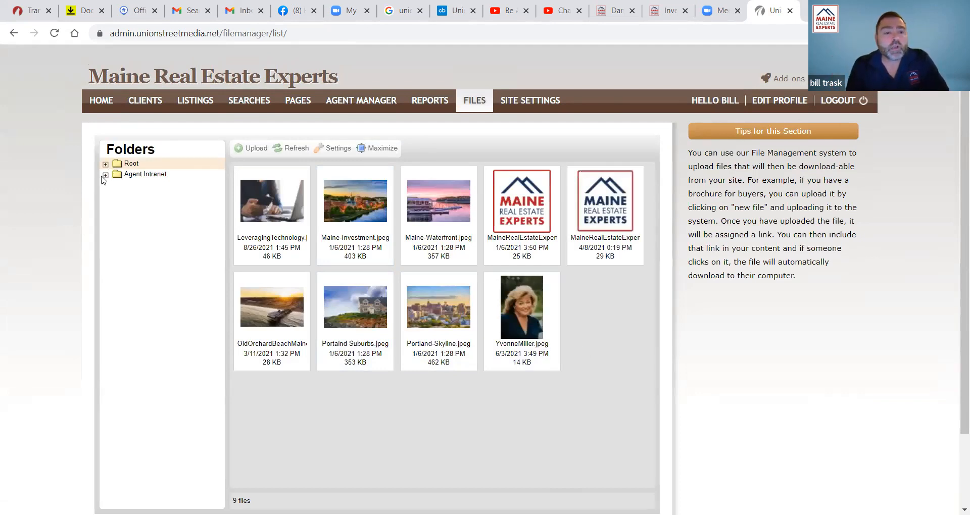
click(123, 178)
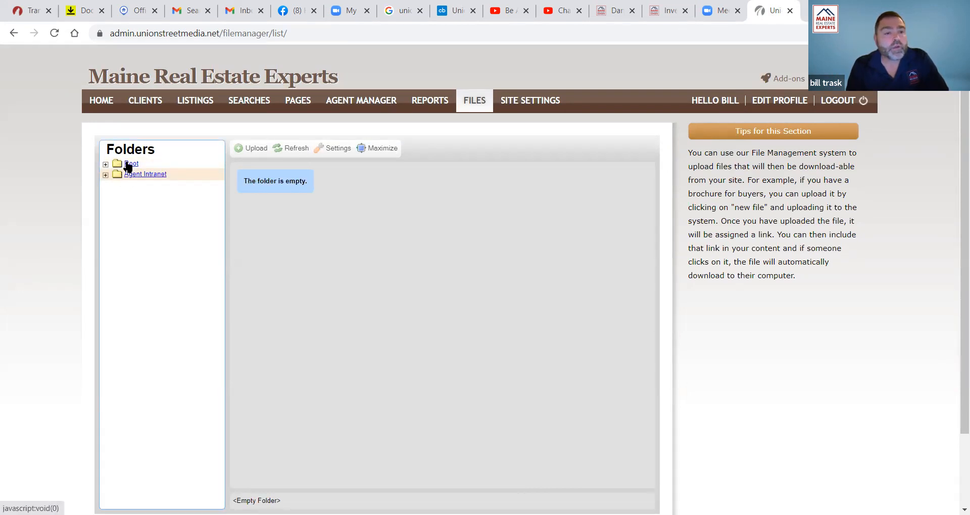
click(128, 165)
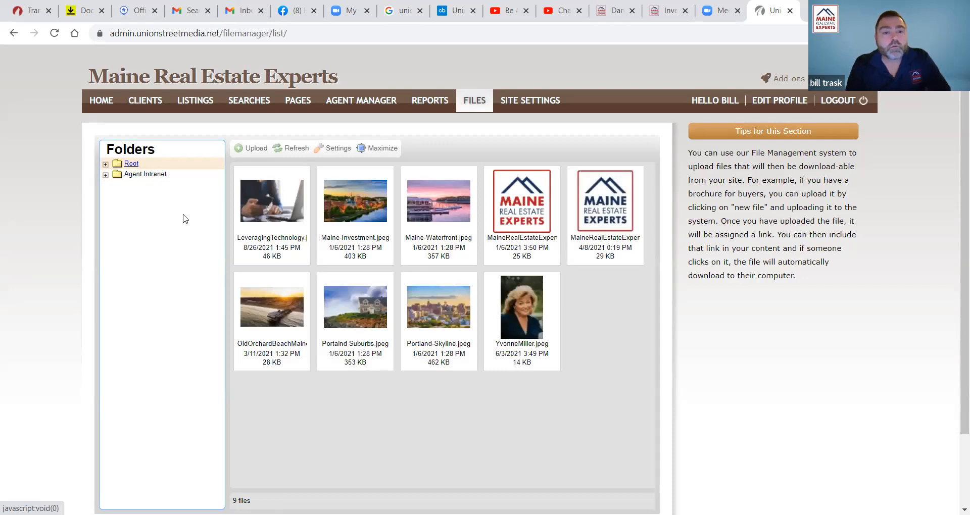
click(104, 176)
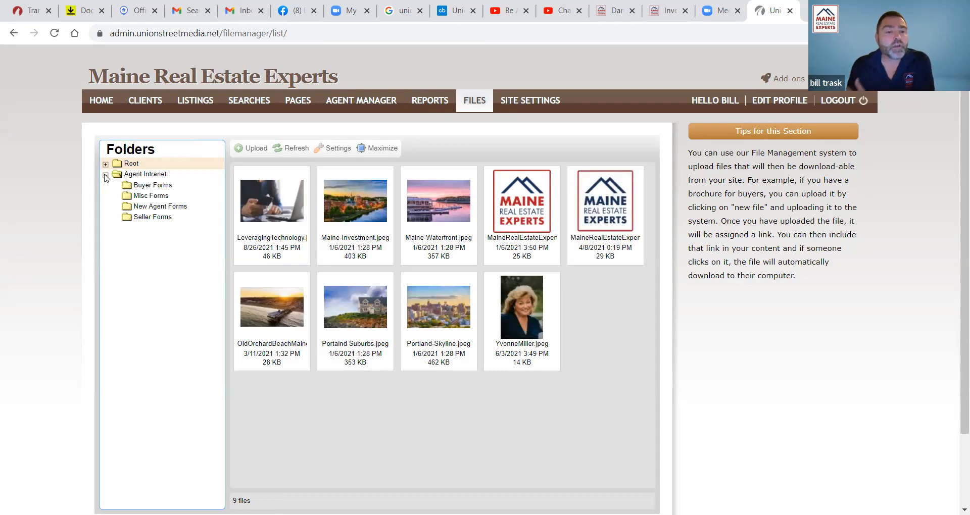
click(159, 185)
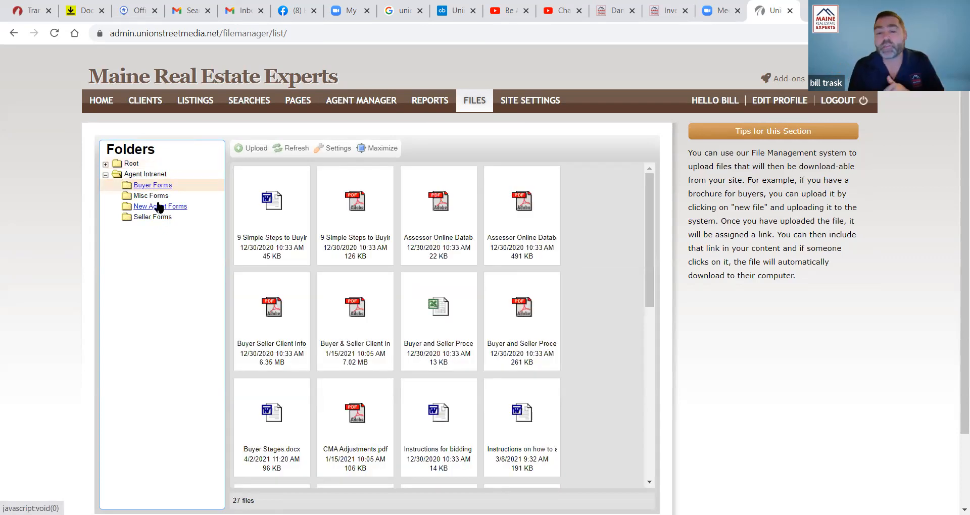
drag(647, 285, 647, 458)
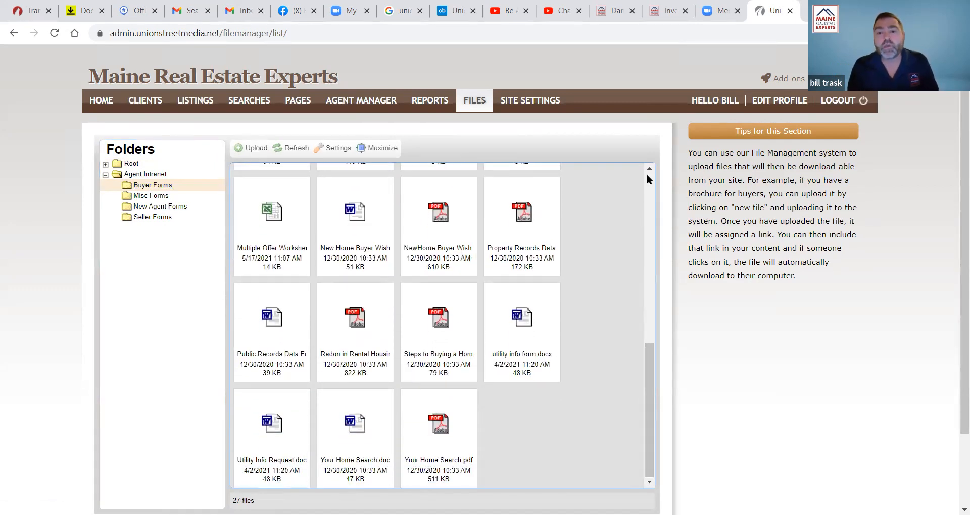
scroll(650, 179, up, 10)
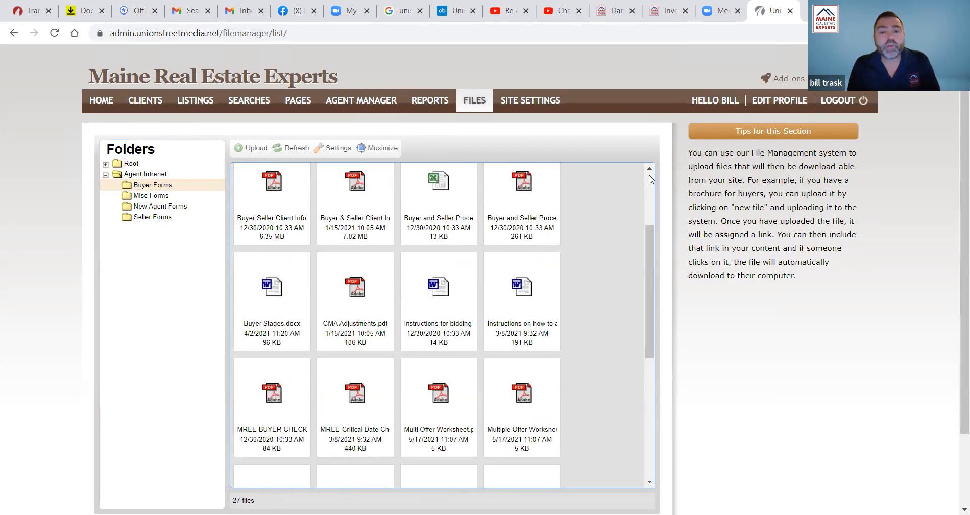
click(150, 195)
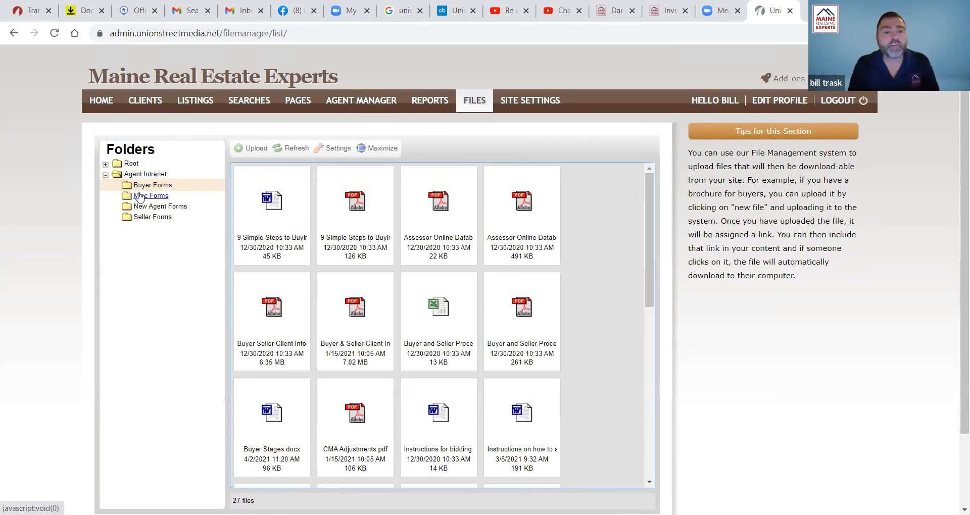